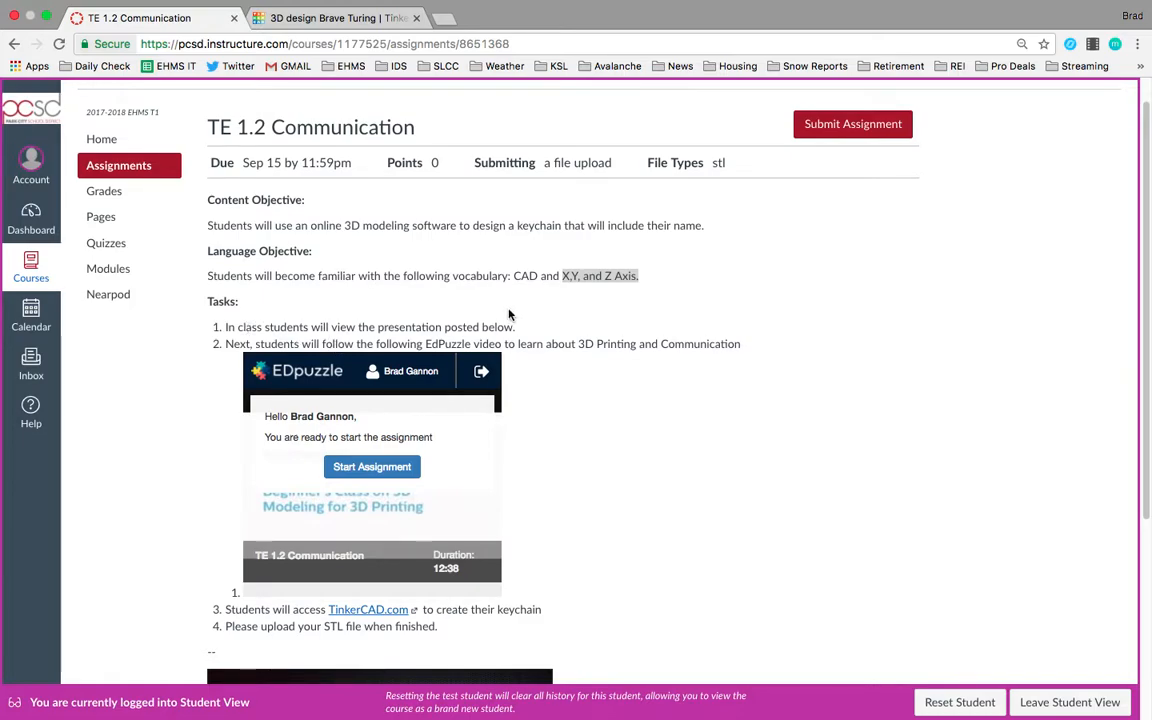
Browse the embedded slide presentation from its first slide forward to slide 3.
scroll(593, 409, "down", 3)
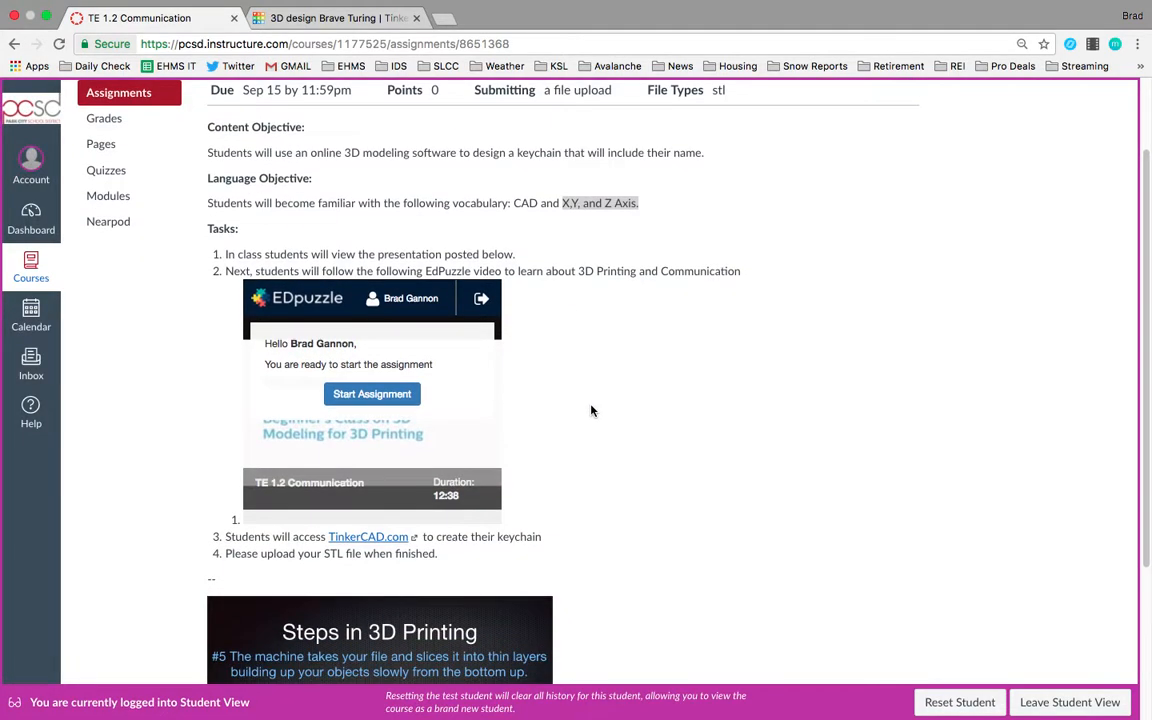
left_click(222, 572)
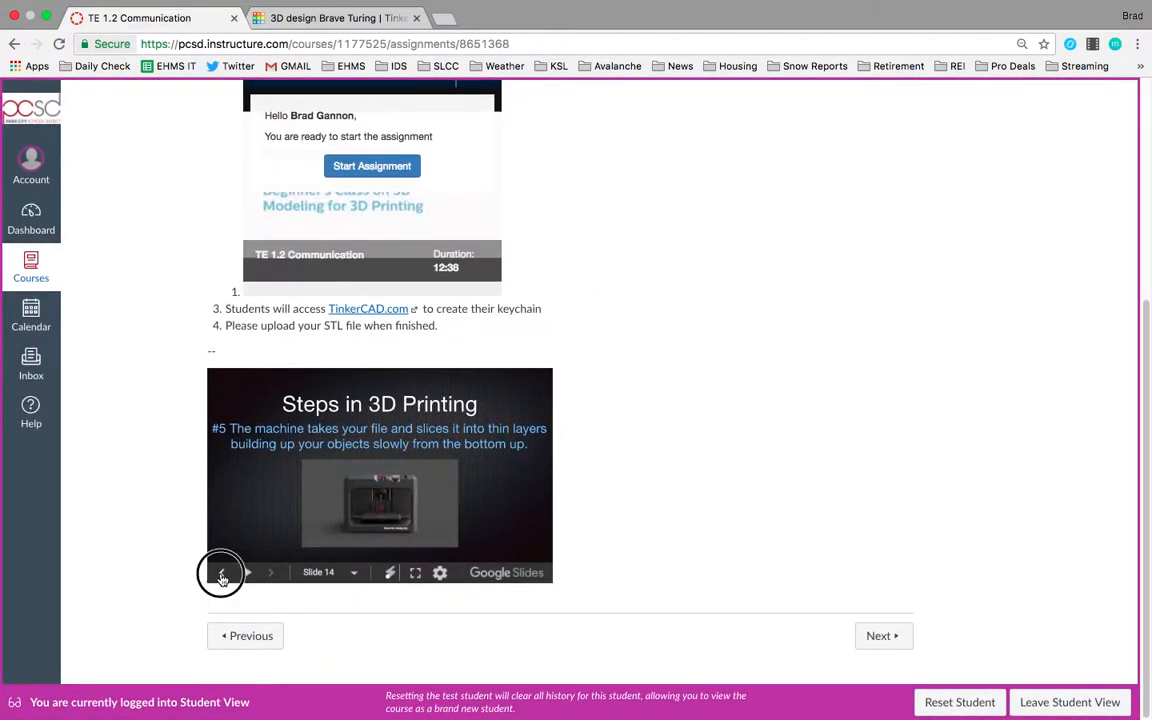
left_click(222, 572)
left_click(222, 572)
left_click(222, 572)
left_click(222, 572)
left_click(222, 572)
left_click(222, 572)
left_click(222, 572)
left_click(222, 572)
left_click(222, 572)
left_click(222, 572)
left_click(222, 572)
left_click(222, 572)
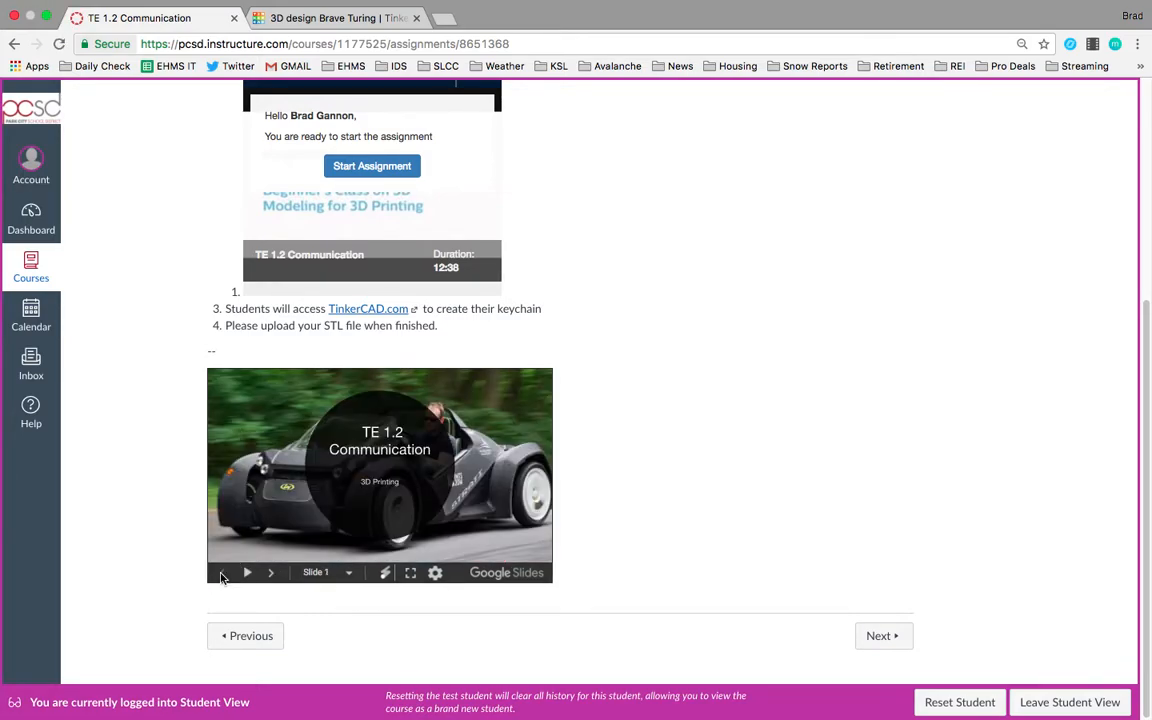
left_click(271, 573)
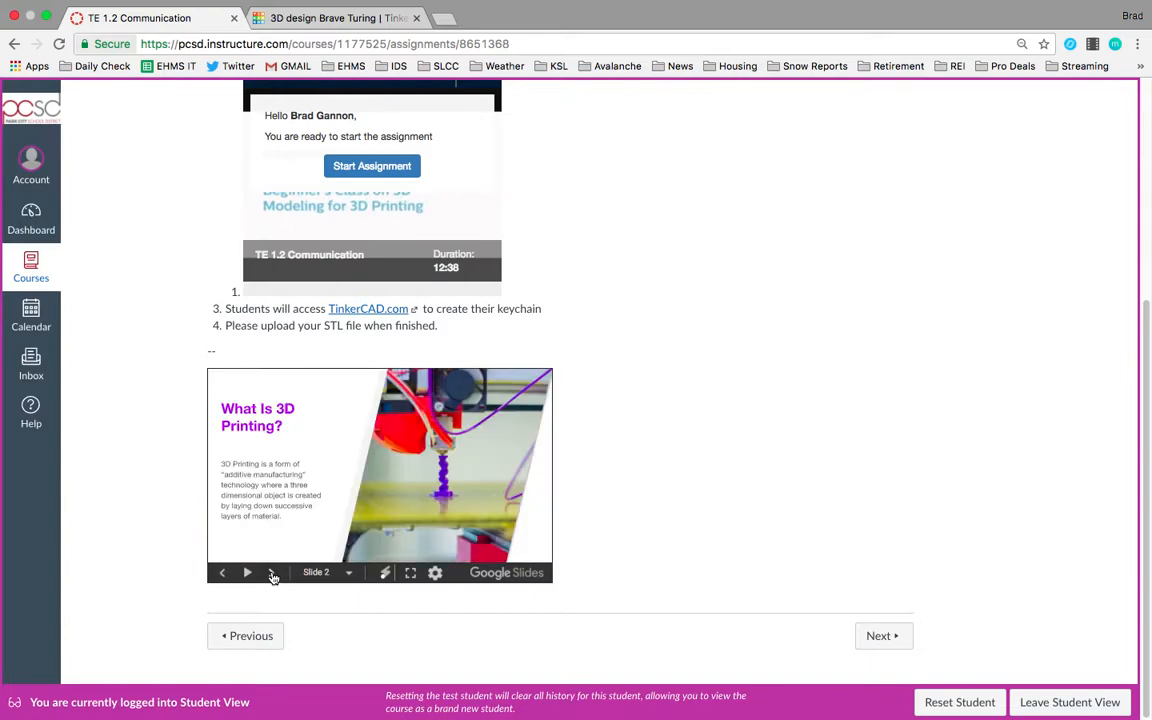
left_click(271, 573)
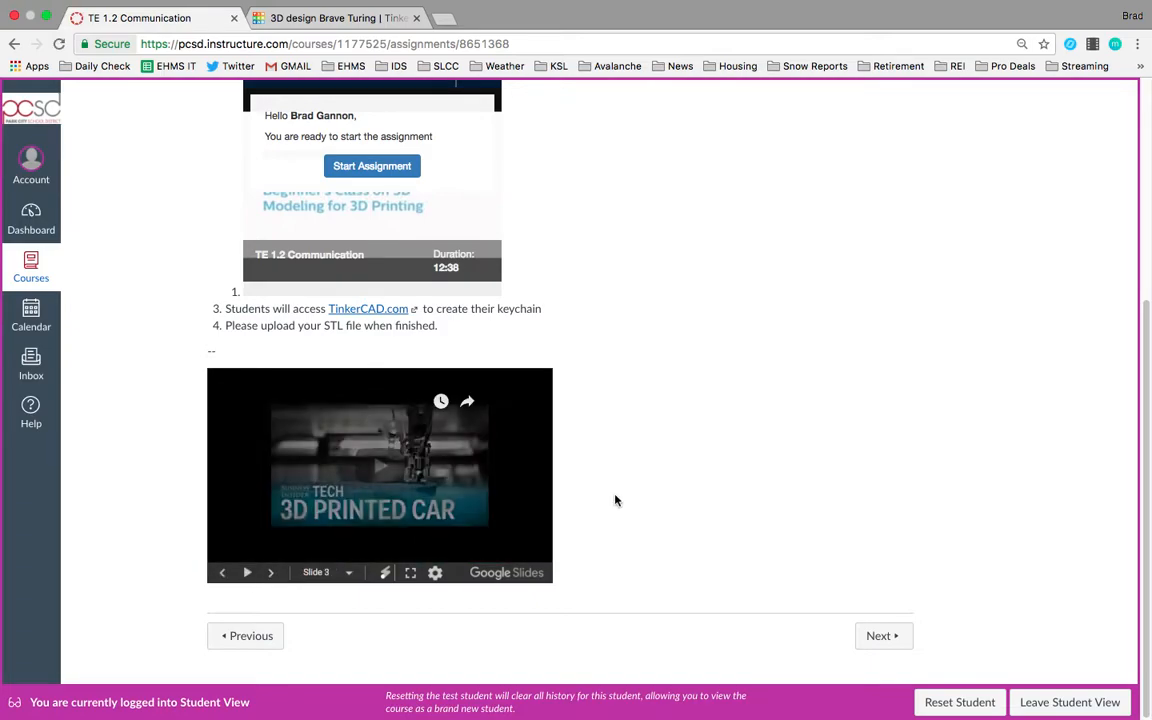
Review the assignment's objectives and task list on the course page.
scroll(614, 499, "up", 4)
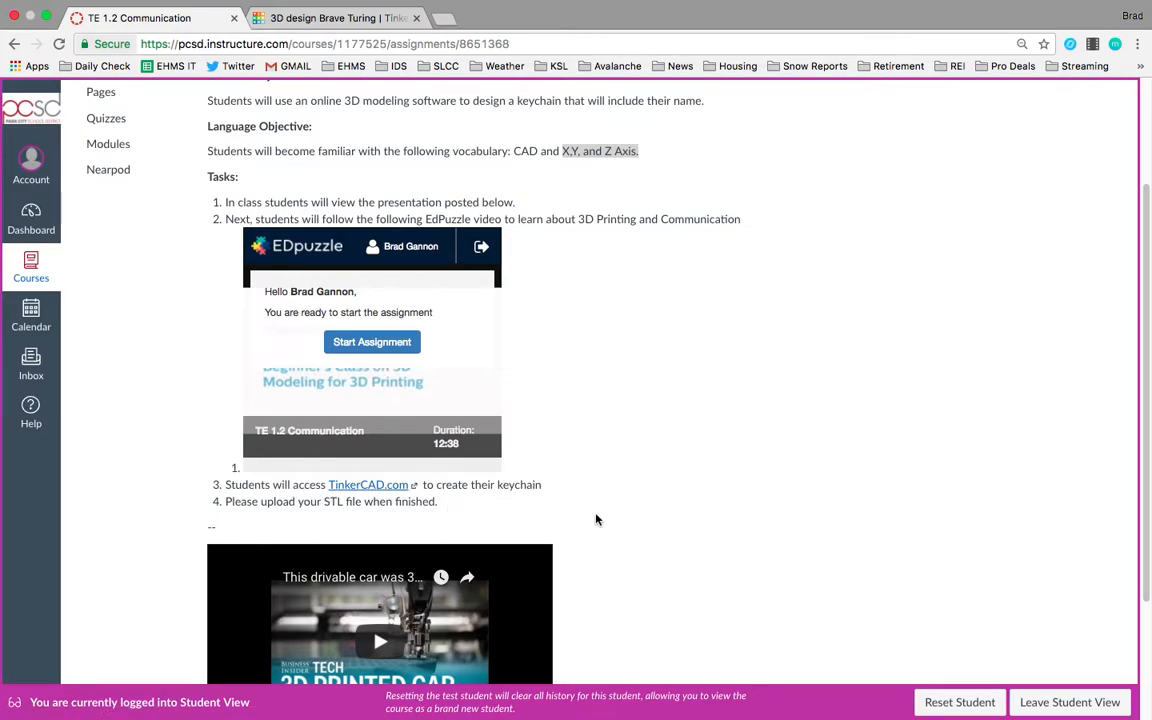
scroll(596, 519, "down", 2)
scroll(596, 519, "up", 4)
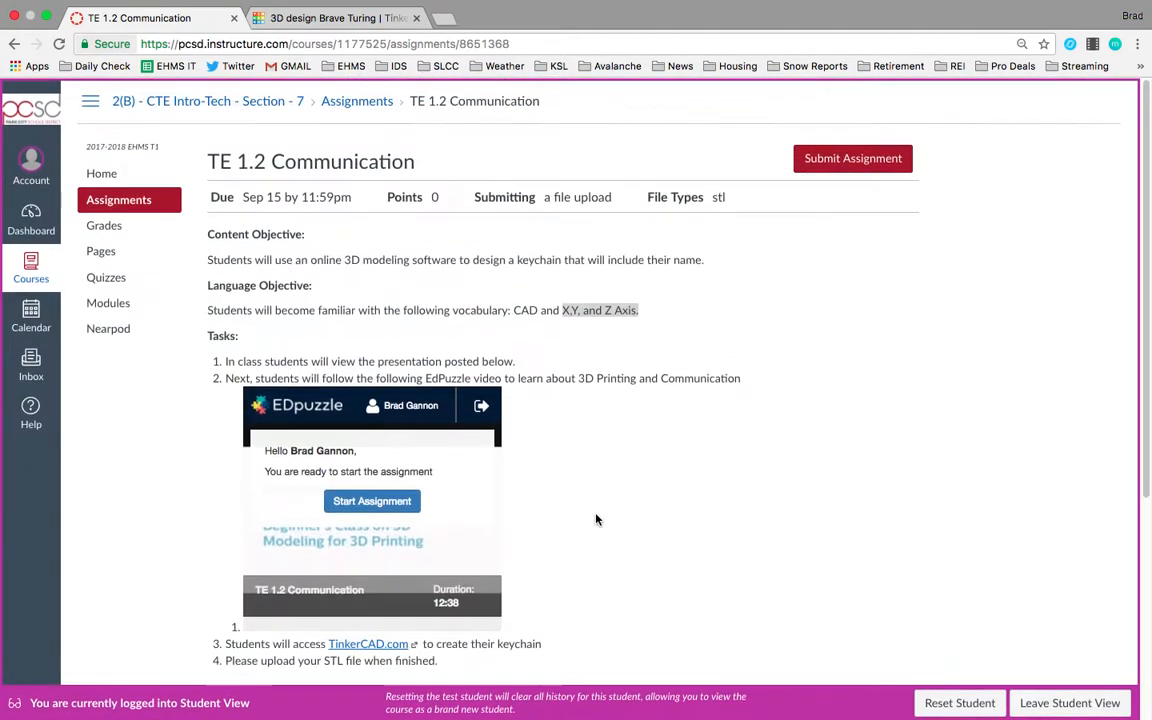
left_click(714, 199)
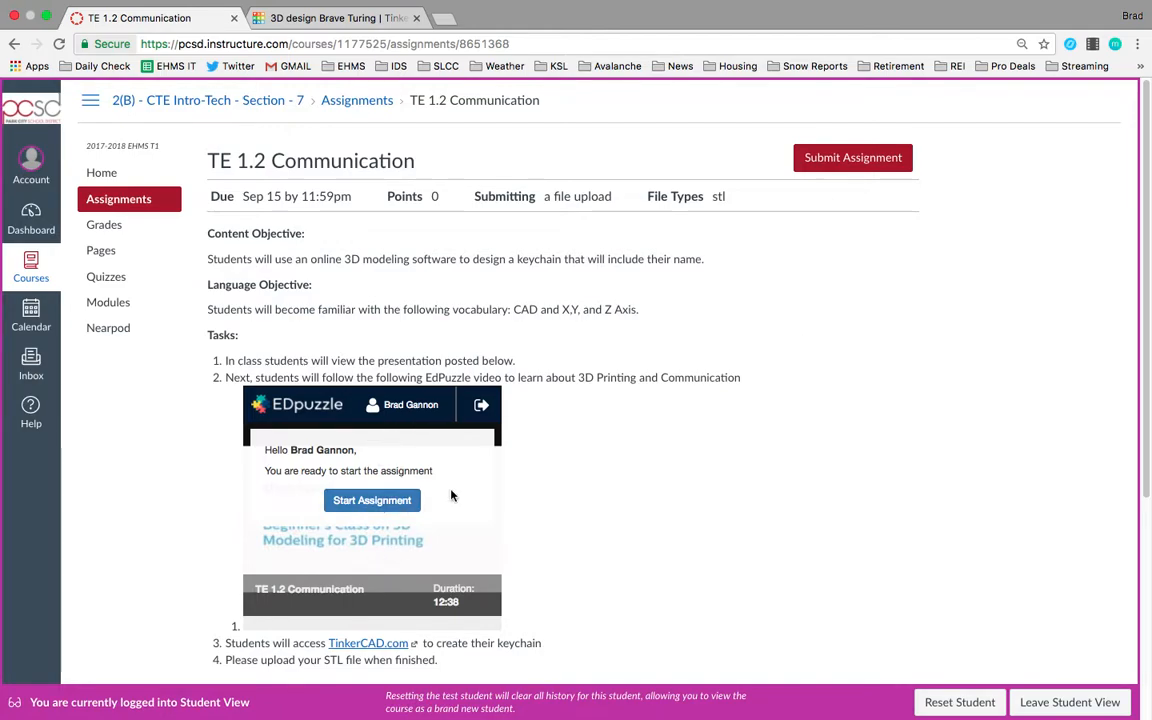
scroll(541, 494, "down", 2)
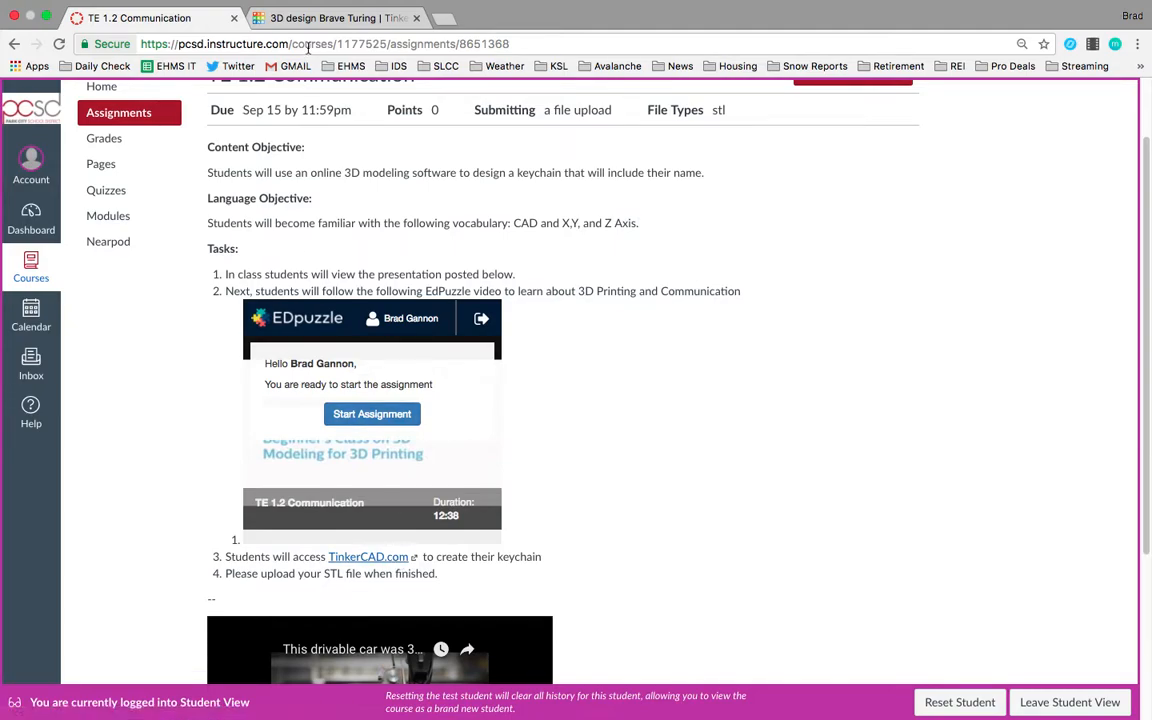
Switch to the Tinkercad tab and log out of the account.
left_click(327, 20)
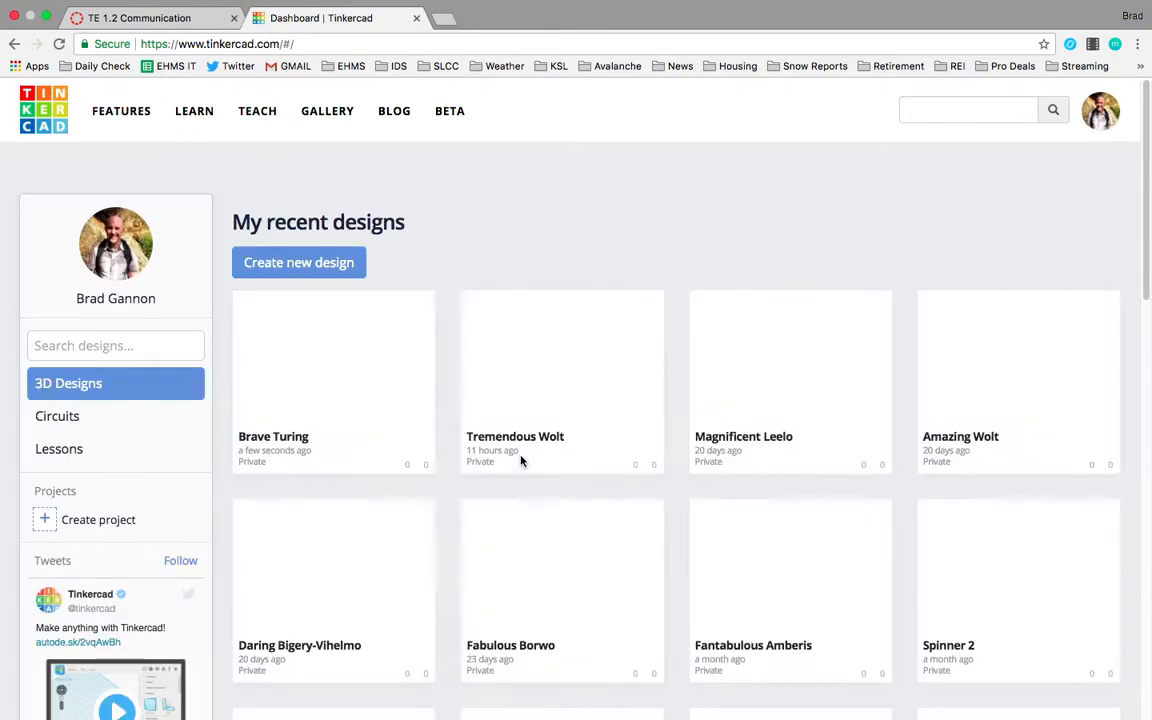
mouse_move(488, 325)
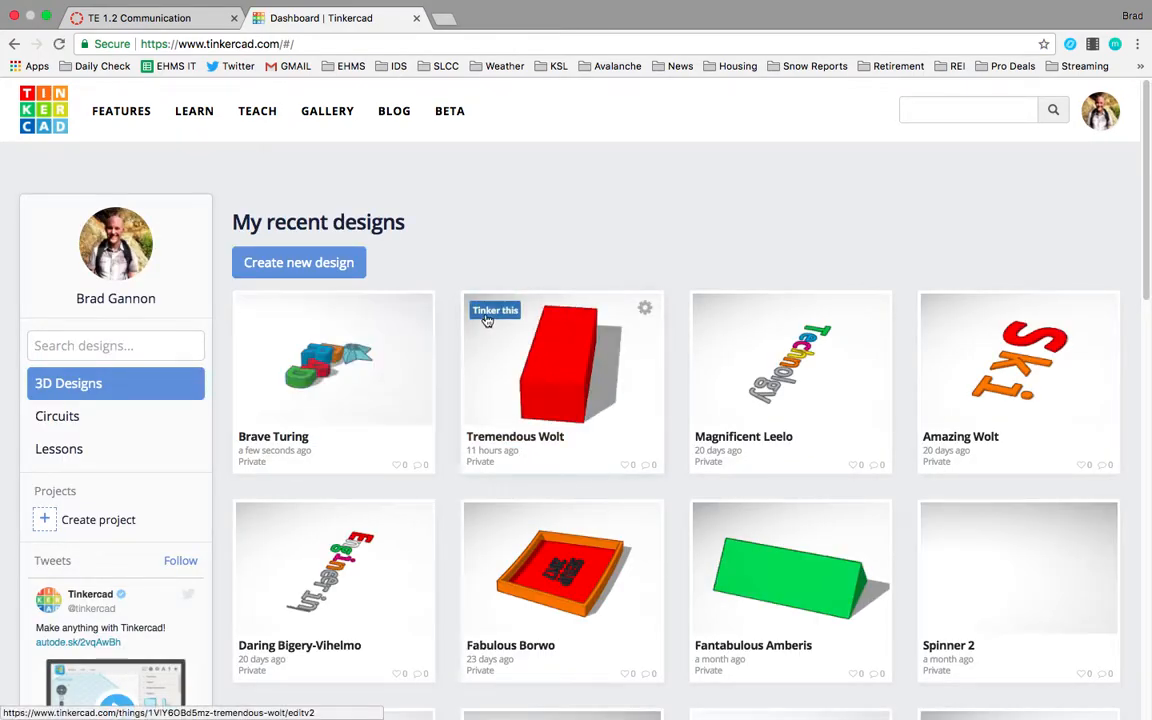
left_click(1106, 119)
left_click(1041, 358)
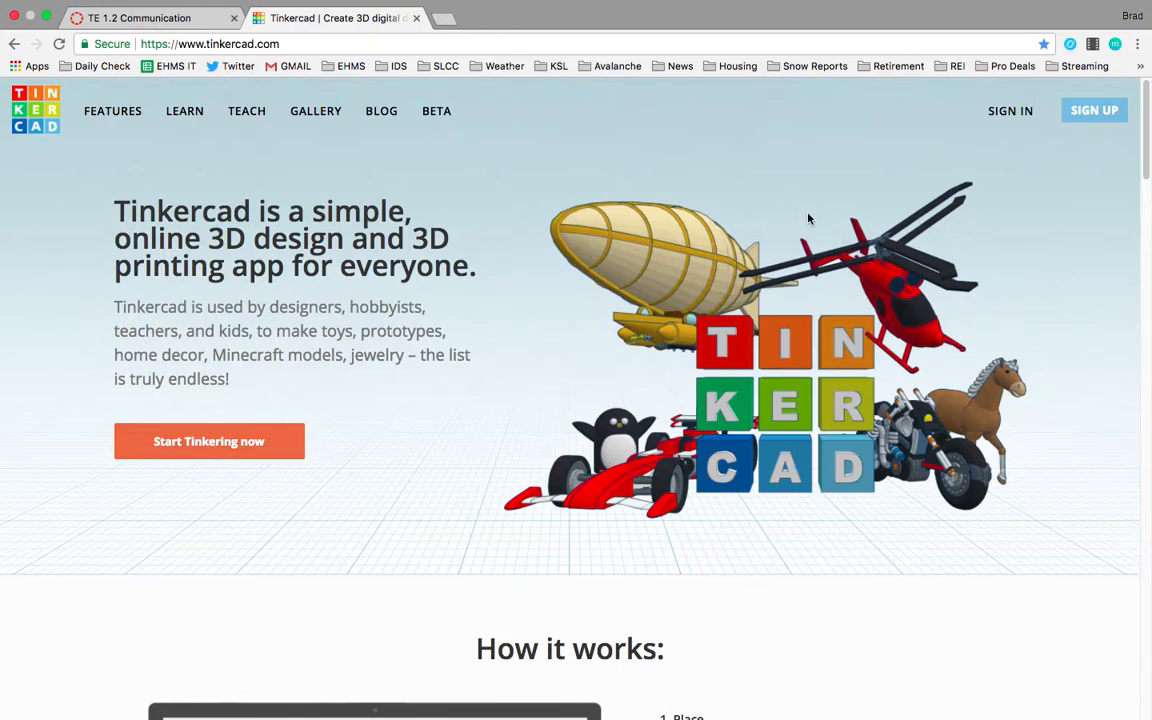
Sign in to Tinkercad through Google with the school account and allow the requested access.
left_click(1012, 111)
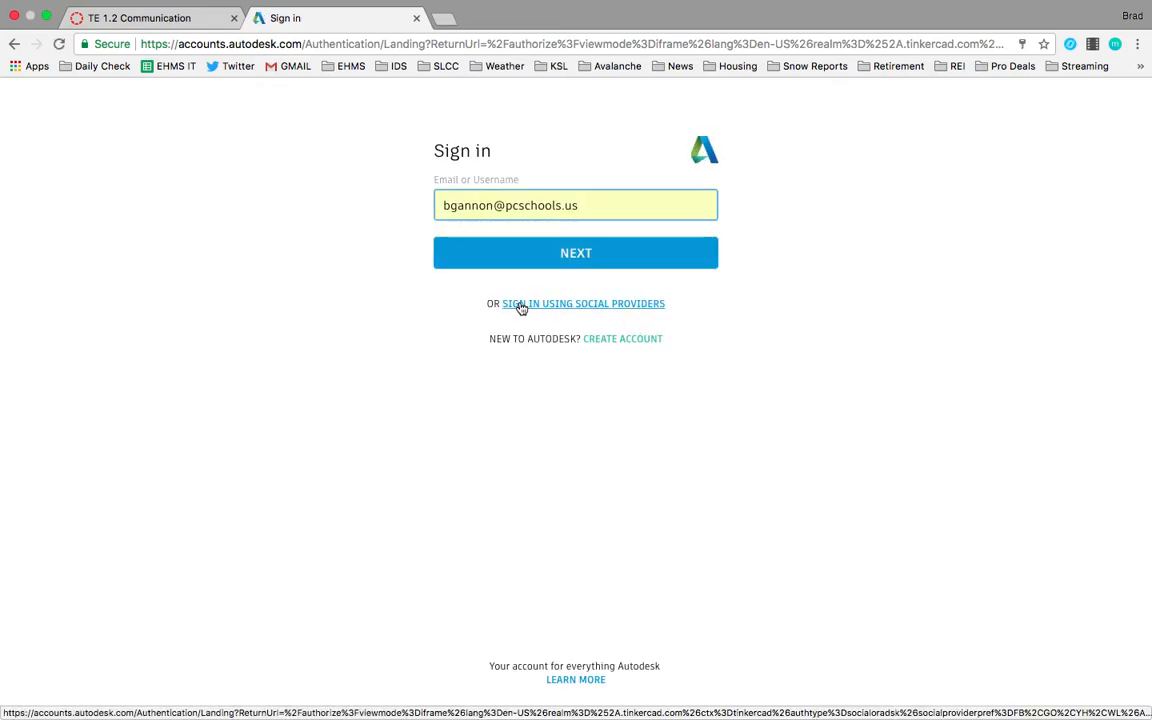
left_click(566, 307)
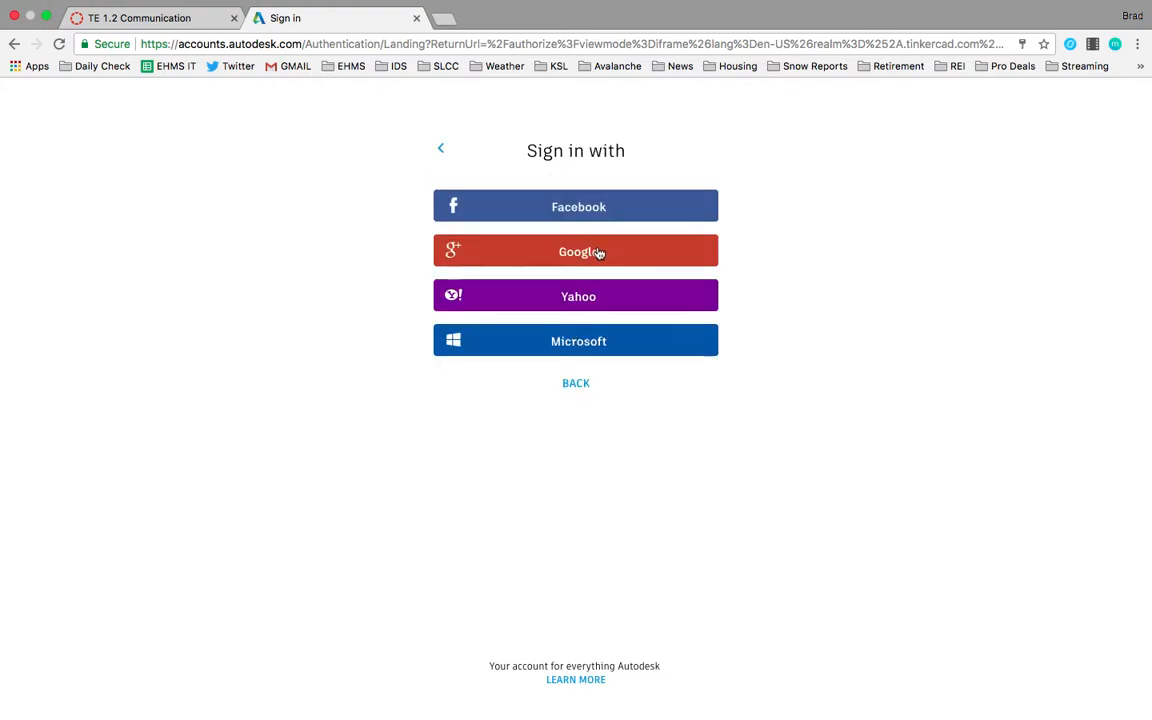
left_click(595, 254)
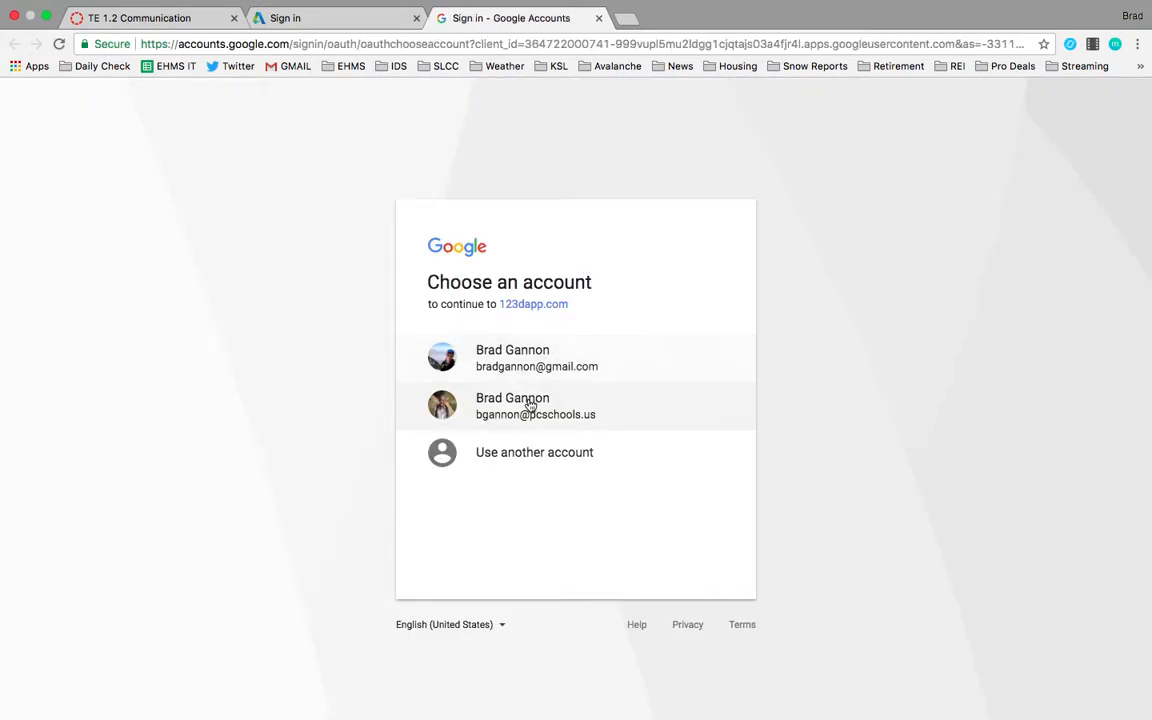
left_click(529, 405)
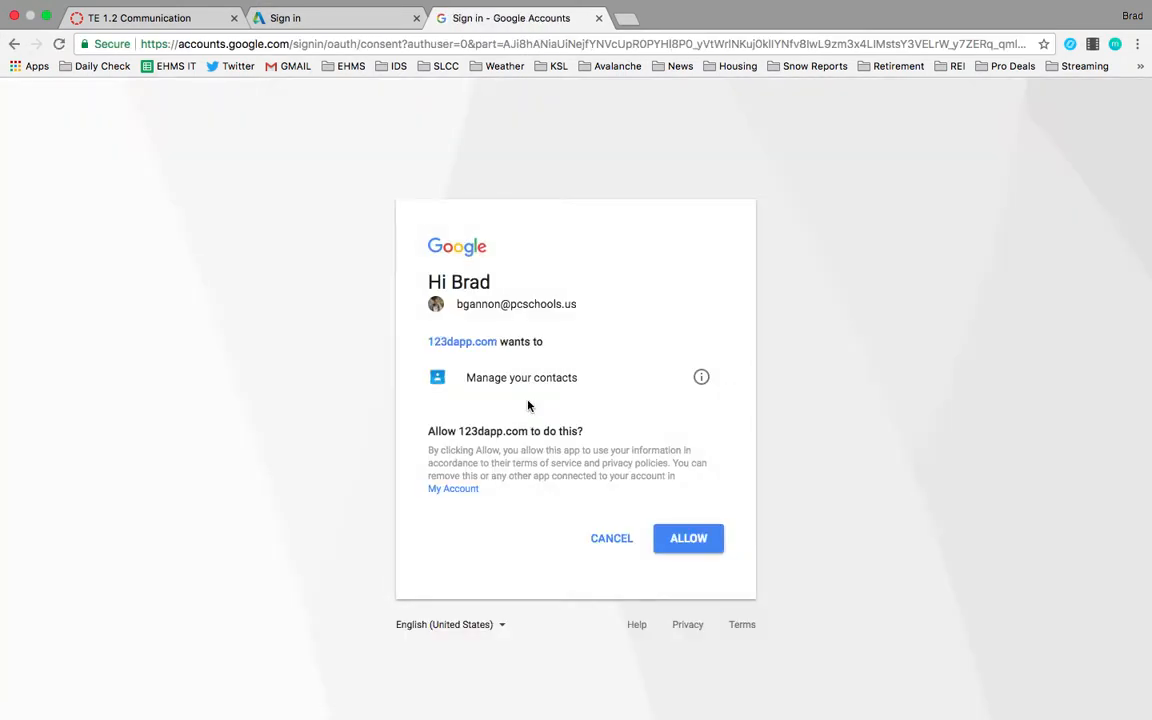
left_click(694, 543)
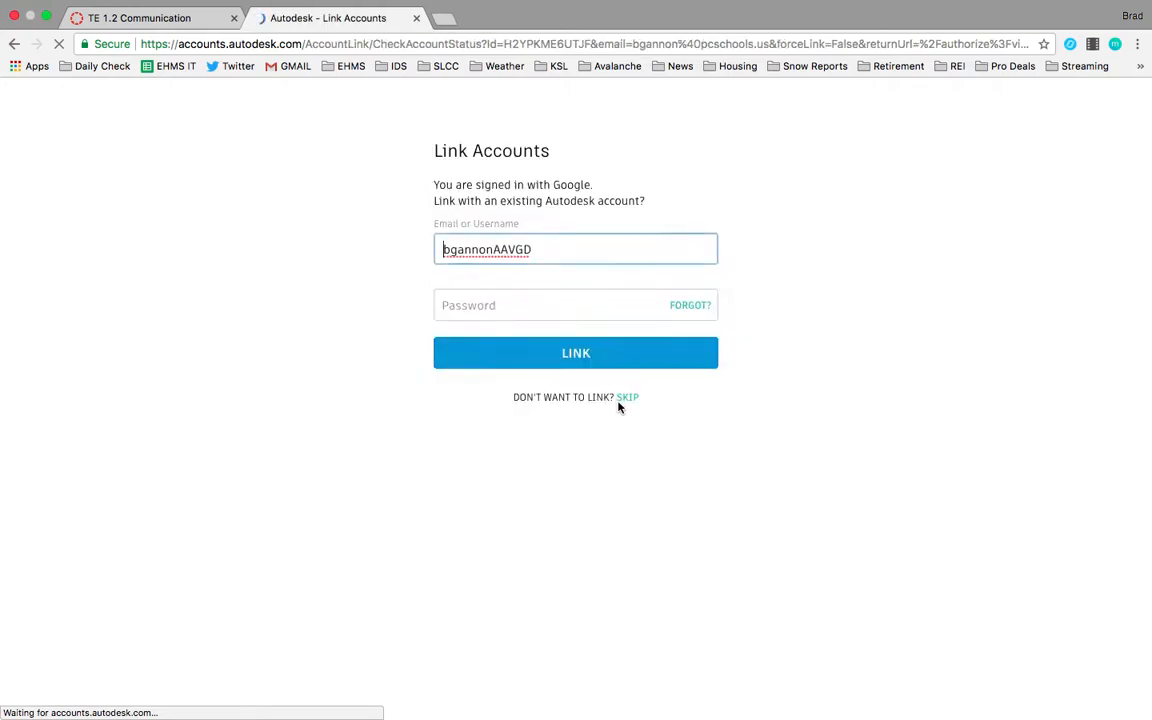
Link the Google sign-in to the existing Autodesk account by entering the account e-mail and password.
key("BackSpace")
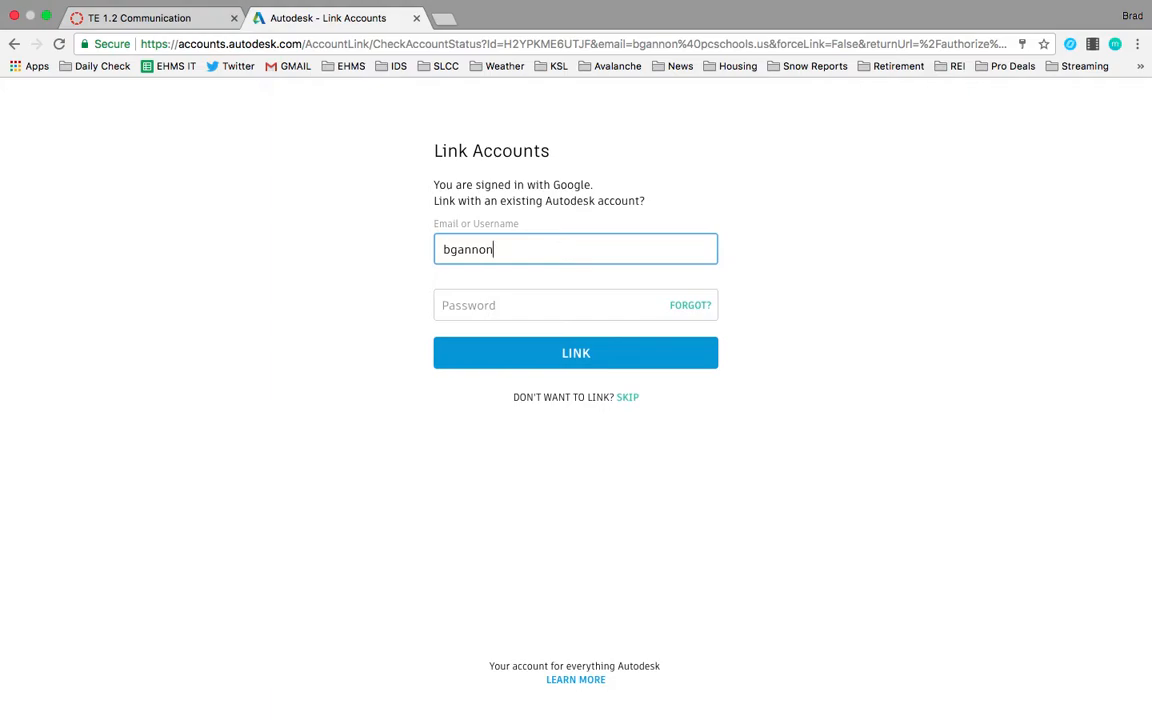
type("@")
type("PCSC")
type("sc")
type("hools.us")
key("Tab")
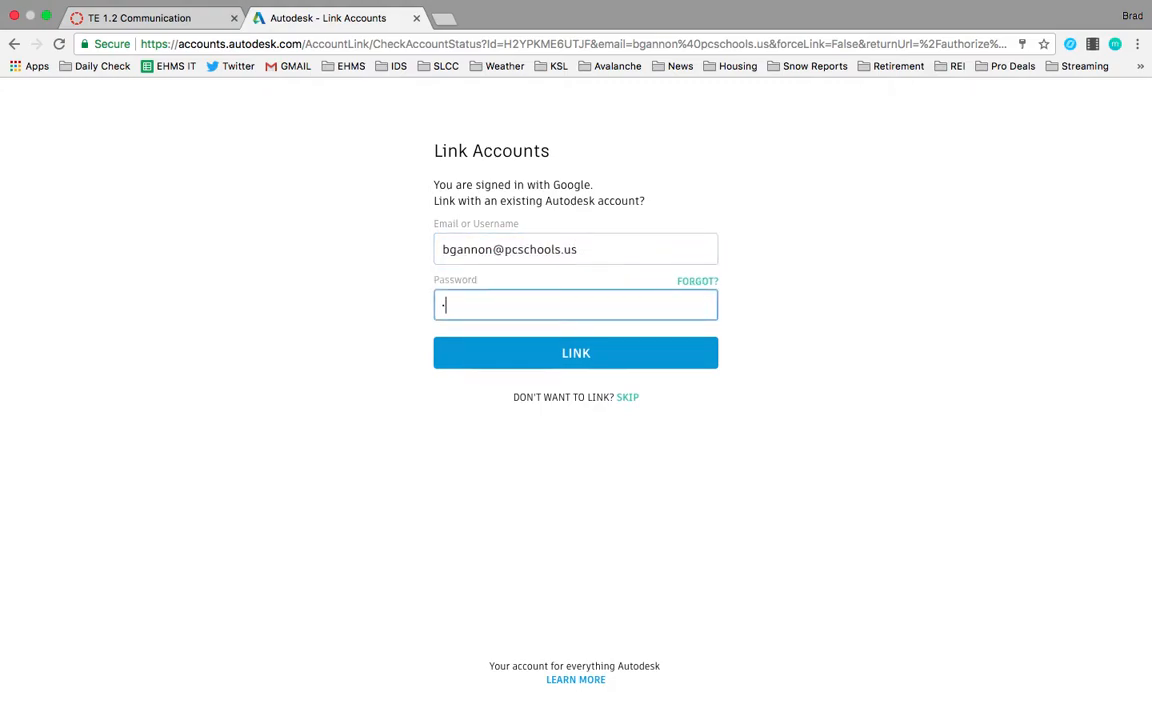
key("Return")
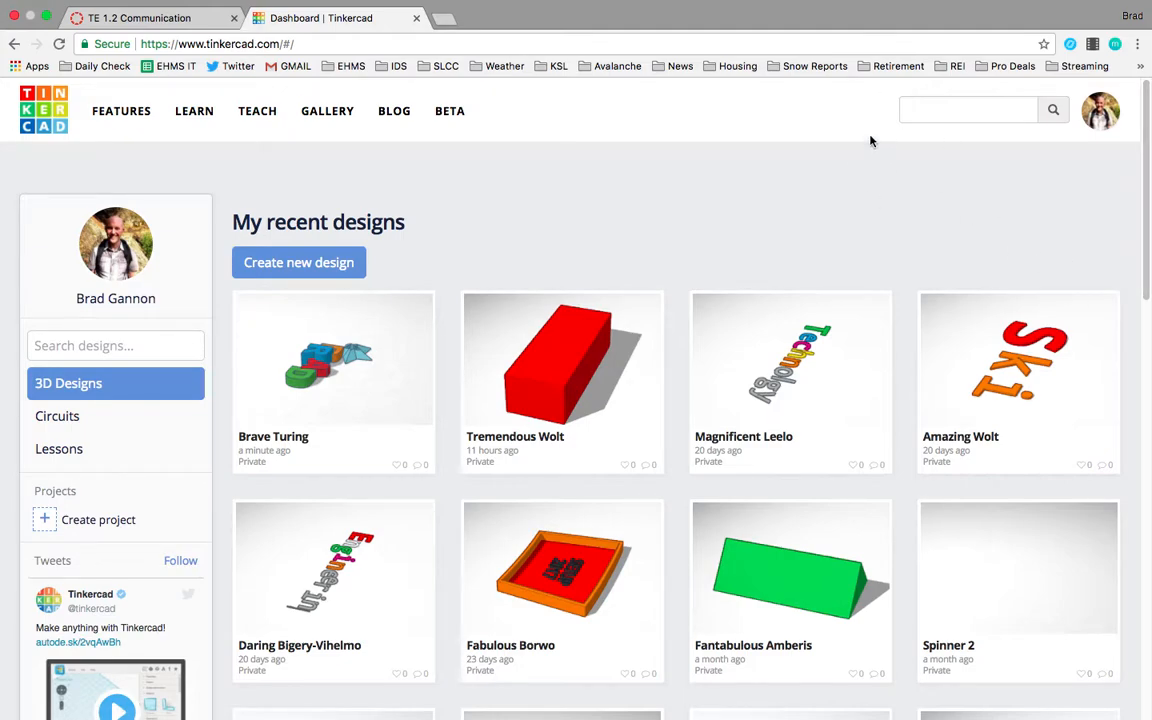
Log out of Tinkercad and sign back in through Google with the school account.
left_click(1100, 111)
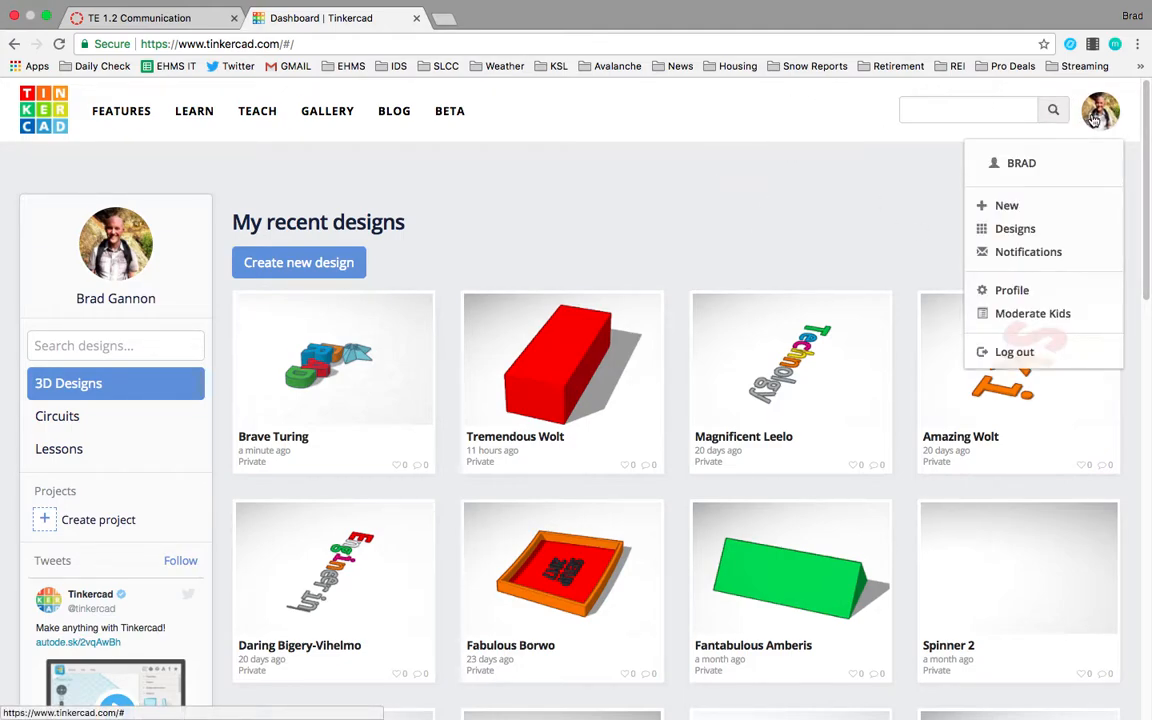
left_click(1015, 351)
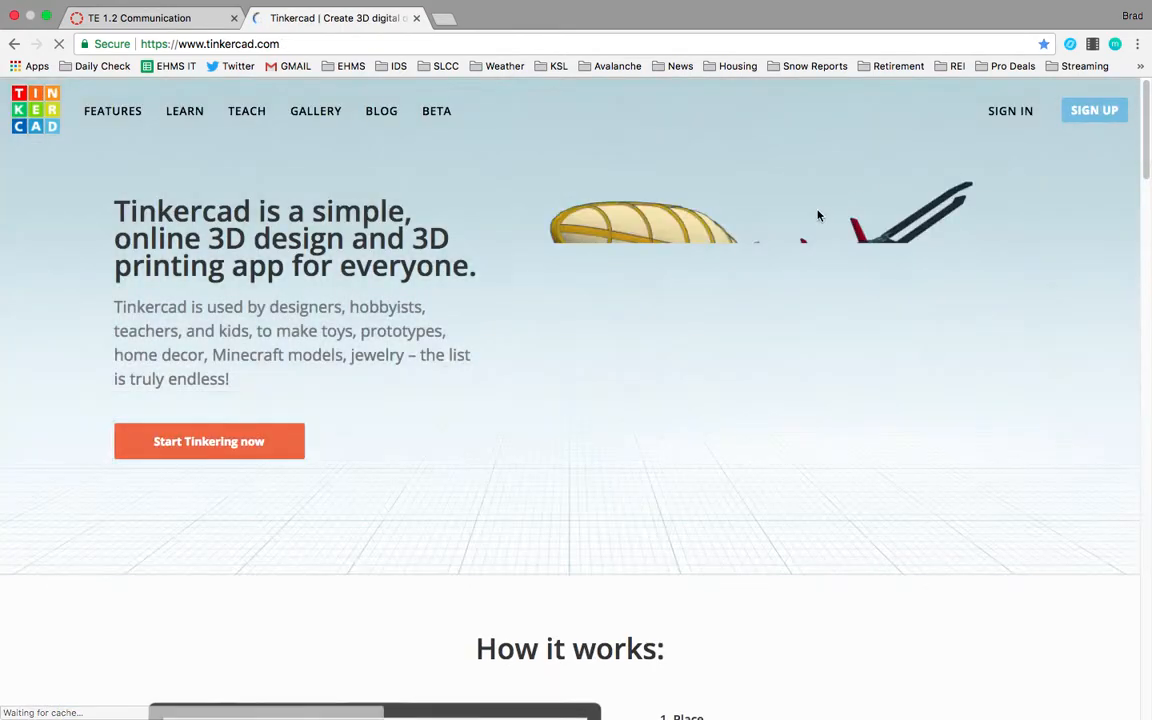
left_click(994, 118)
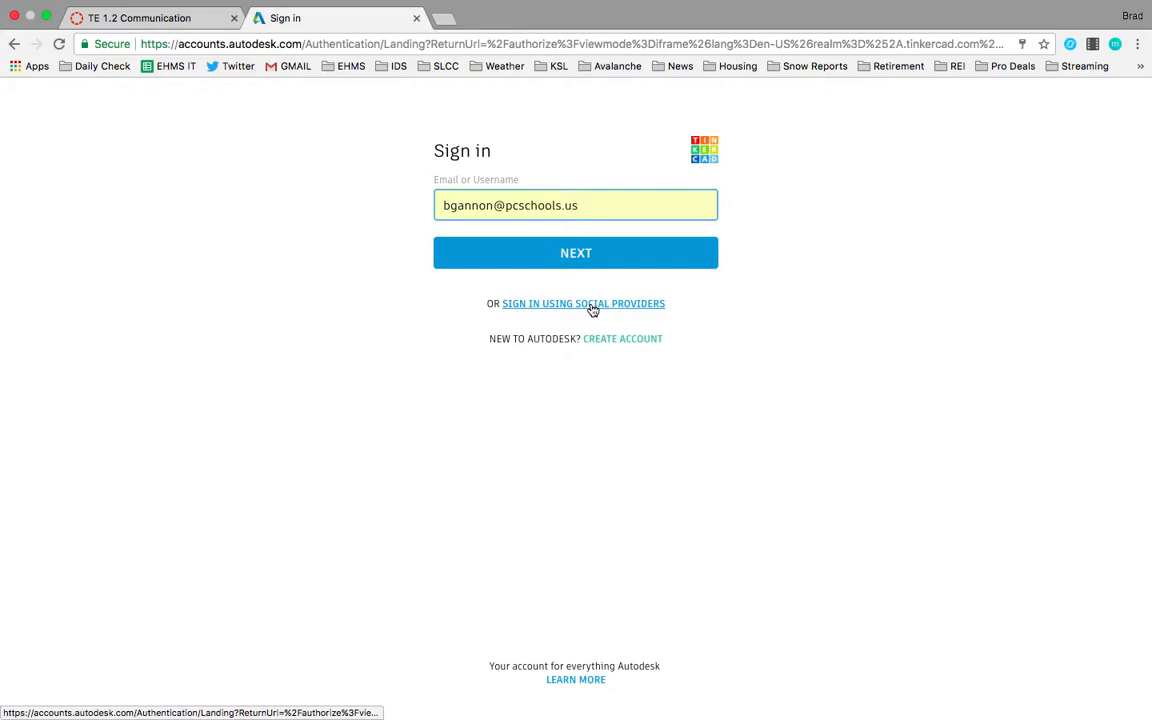
left_click(591, 304)
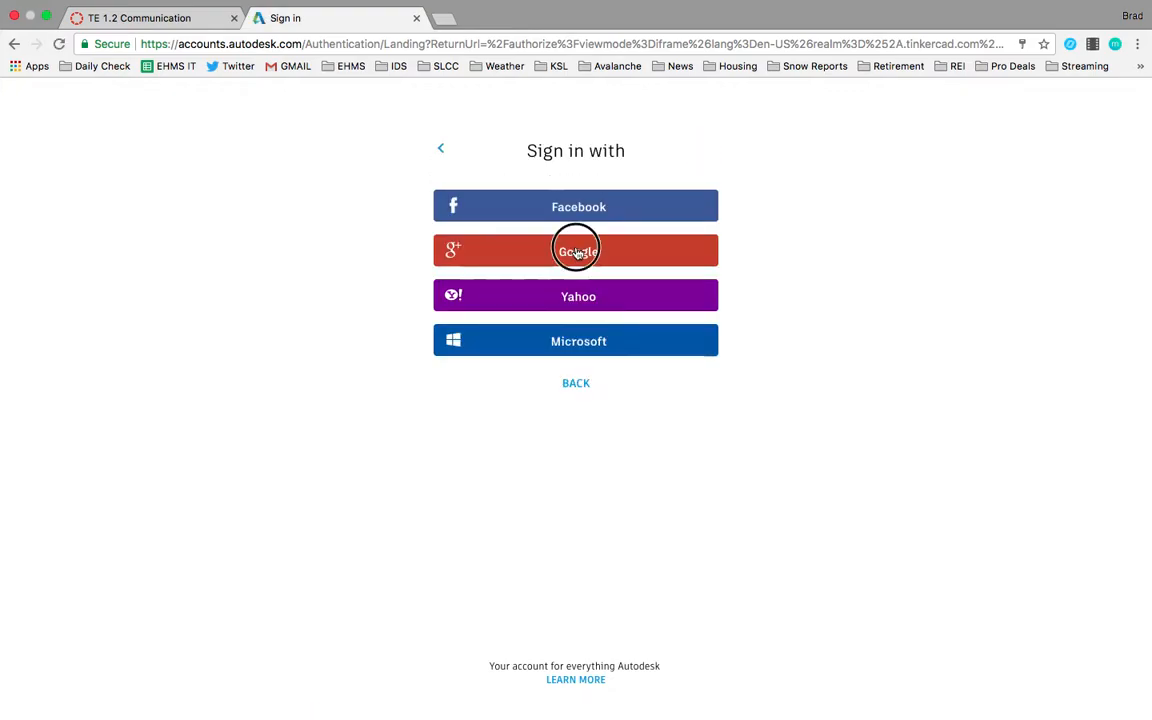
left_click(578, 253)
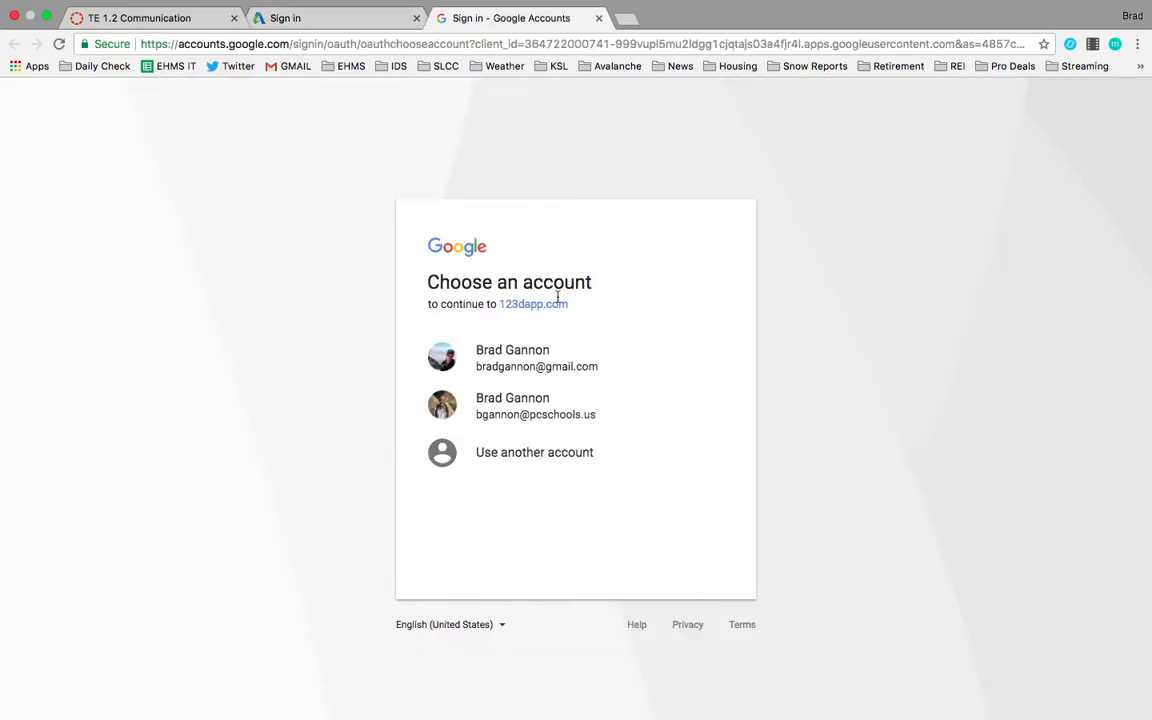
left_click(530, 401)
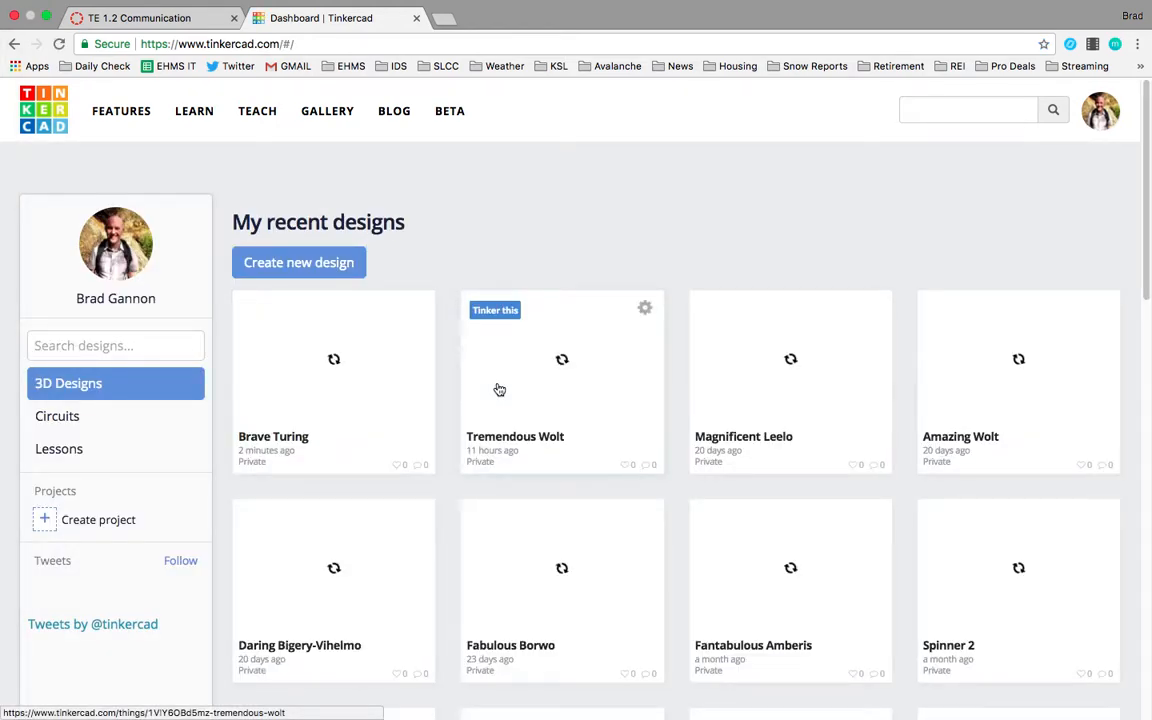
Open the Brave Turing design in a new tab and return to the dashboard.
scroll(513, 461, "down", 1)
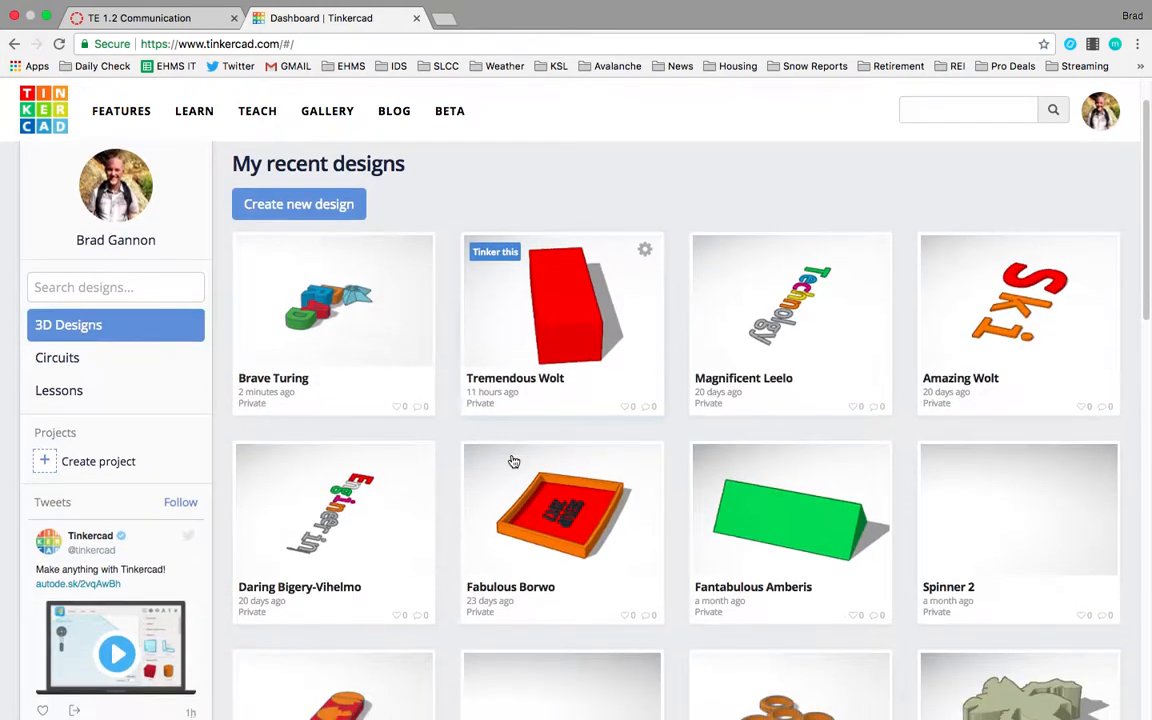
scroll(513, 461, "down", 1)
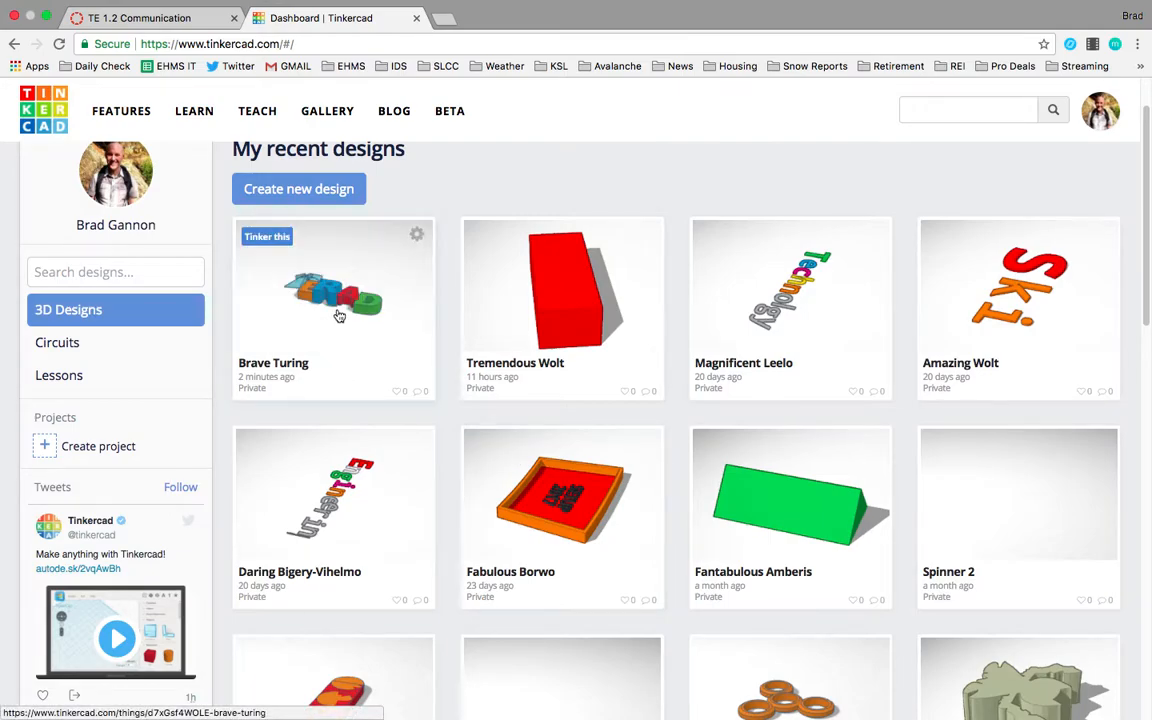
right_click(276, 244)
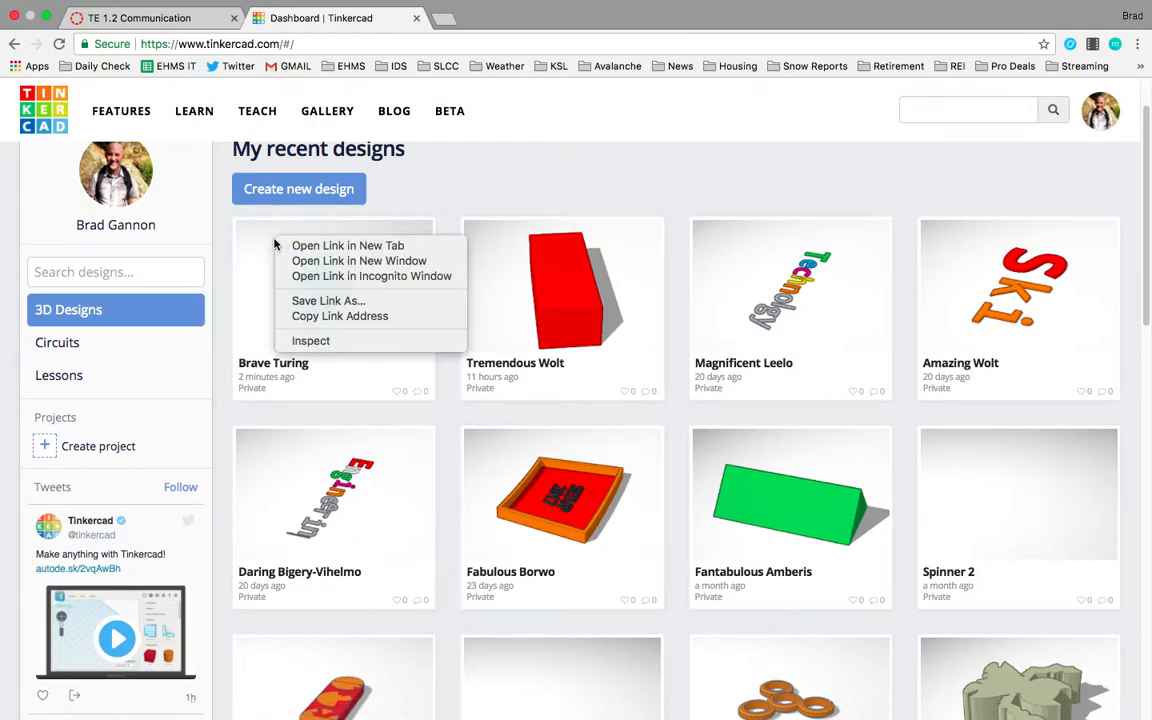
left_click(288, 245)
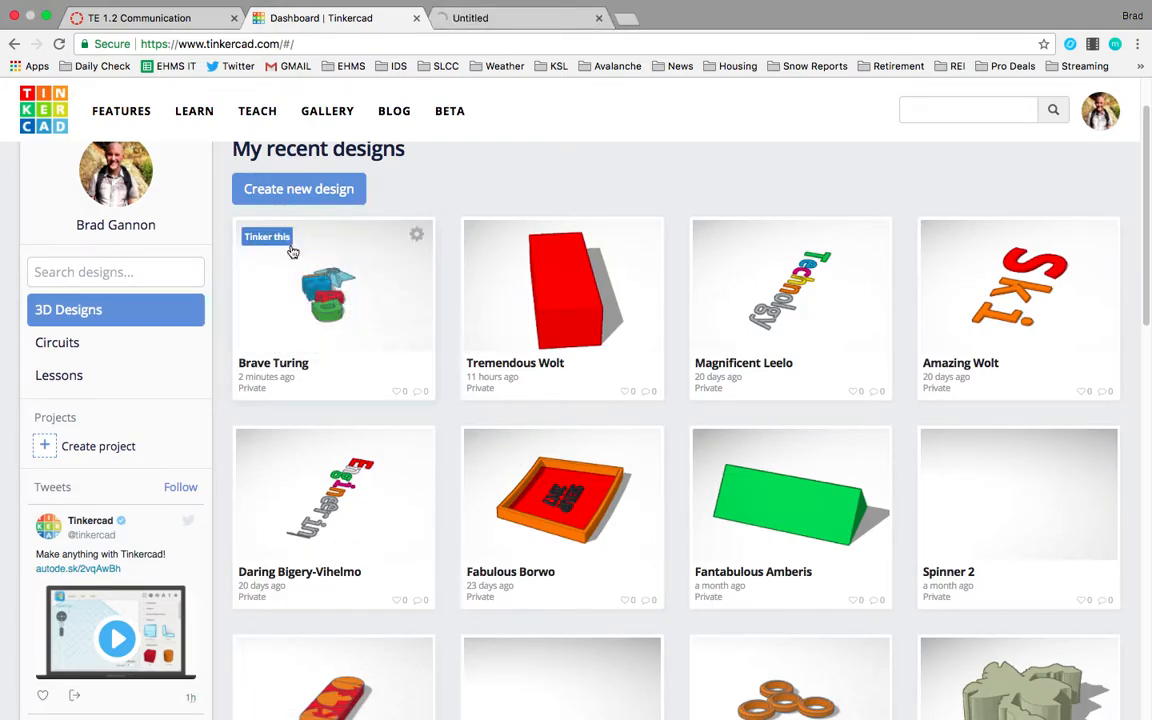
left_click(525, 18)
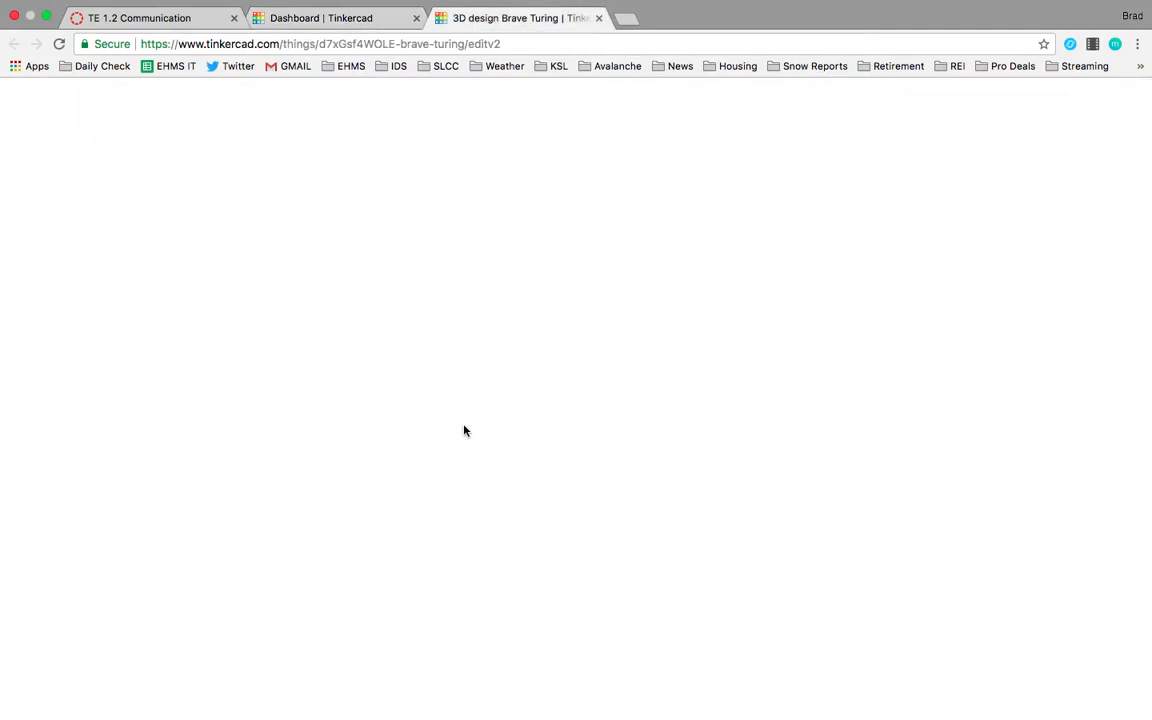
left_click(363, 17)
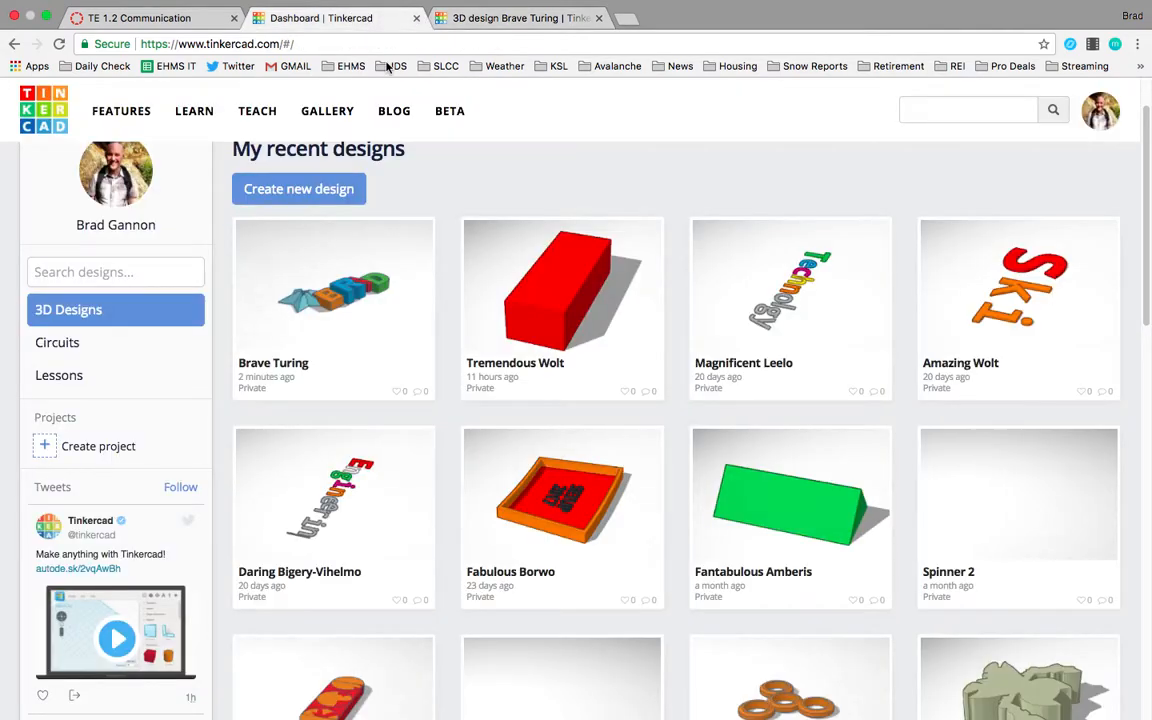
Create a new design and switch between it and the Brave Turing design.
left_click(335, 190)
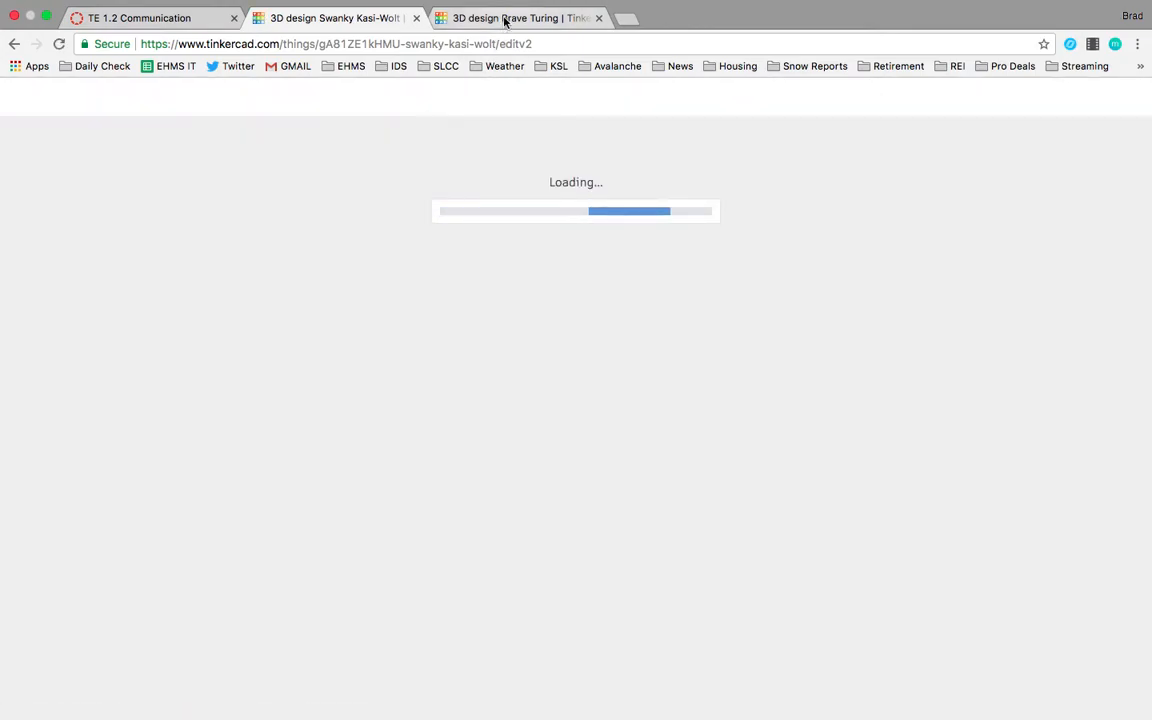
left_click(505, 19)
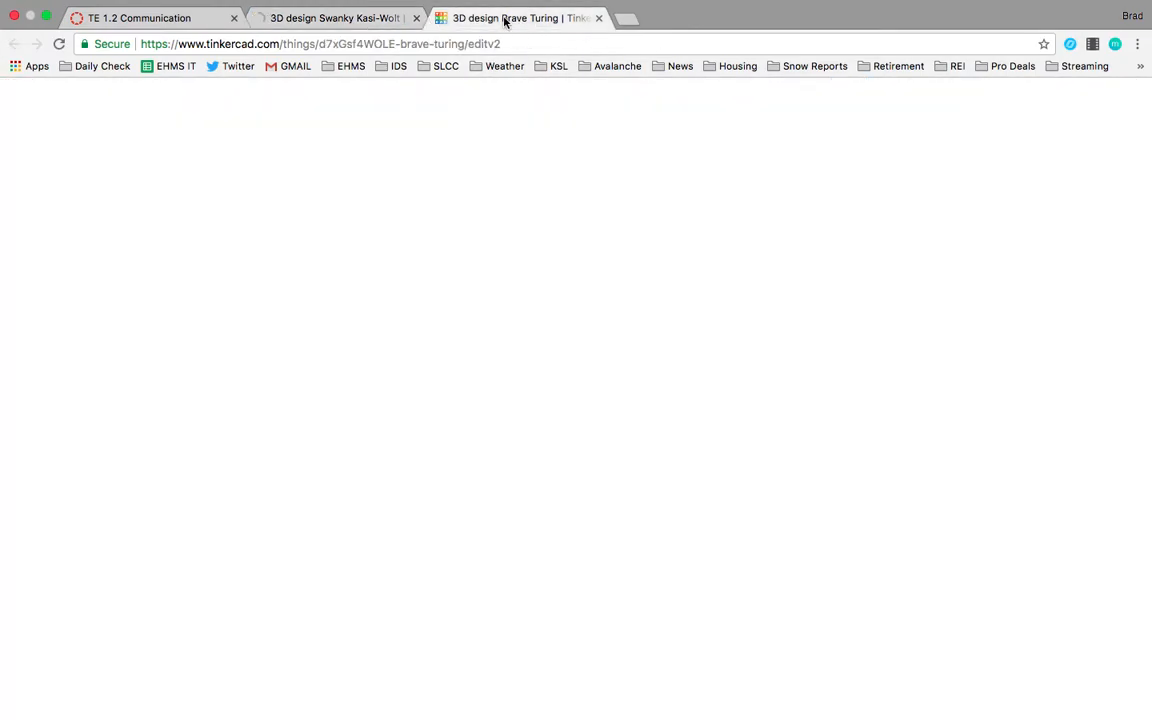
left_click(381, 20)
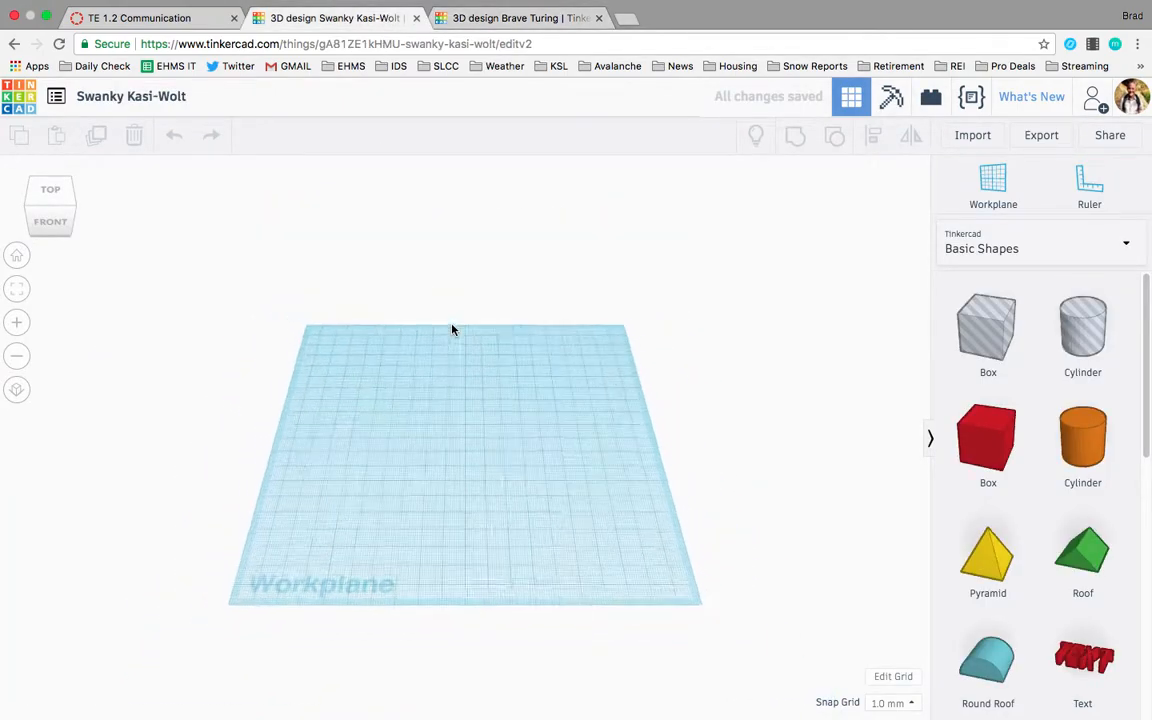
Rename the design as the user's username followed by "keychain".
left_click(447, 393)
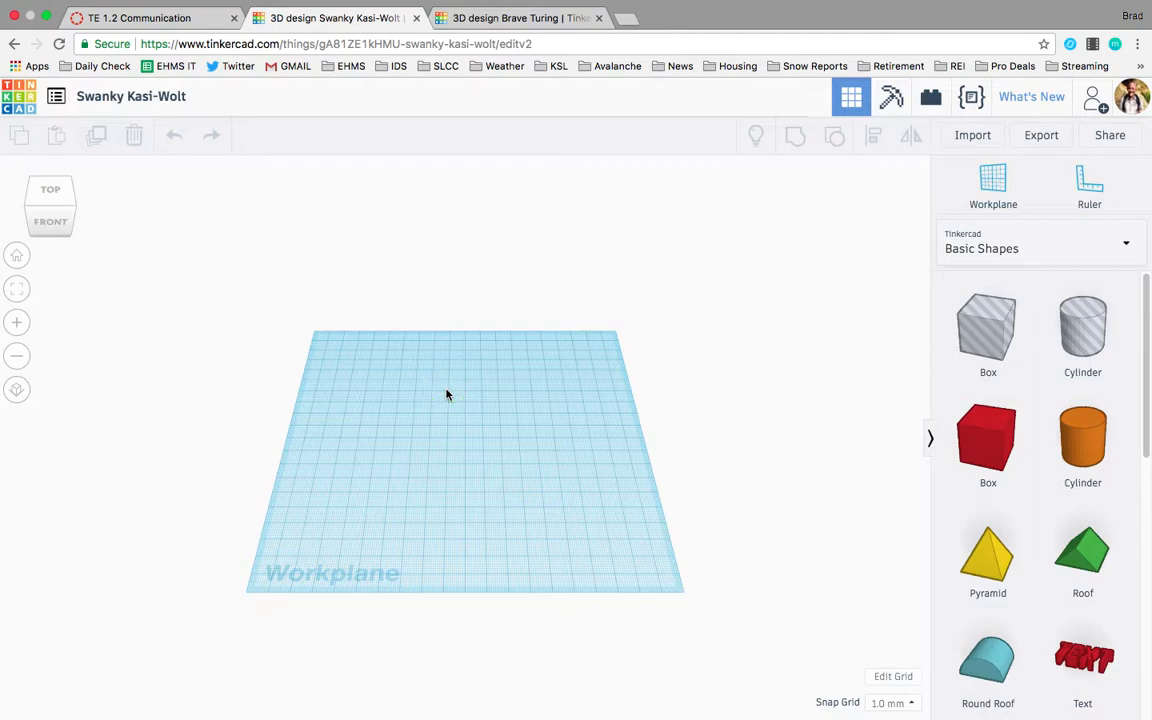
mouse_move(447, 393)
right_mouse_down()
mouse_move(450, 435)
mouse_move(474, 459)
mouse_move(489, 386)
mouse_move(396, 350)
mouse_move(368, 409)
mouse_move(441, 437)
mouse_move(507, 399)
mouse_move(496, 370)
mouse_move(406, 360)
mouse_move(399, 372)
mouse_move(444, 391)
right_mouse_up()
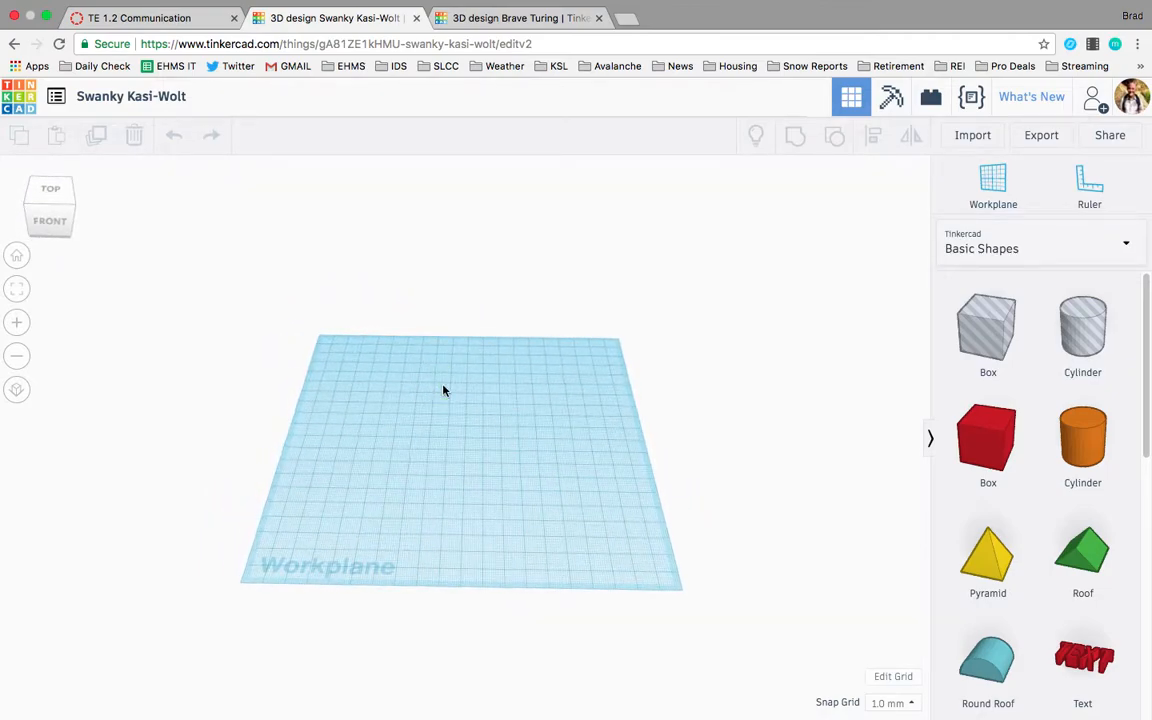
left_click(121, 94)
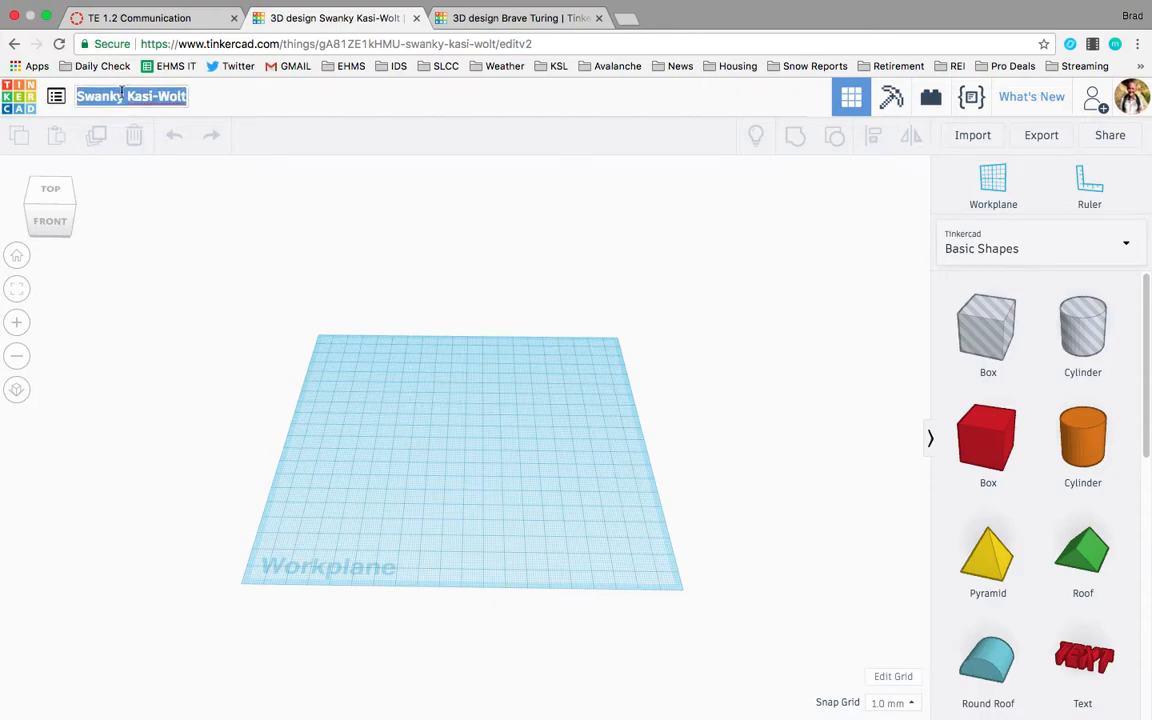
left_click(119, 94)
left_click_drag(77, 96, 183, 96)
type("t")
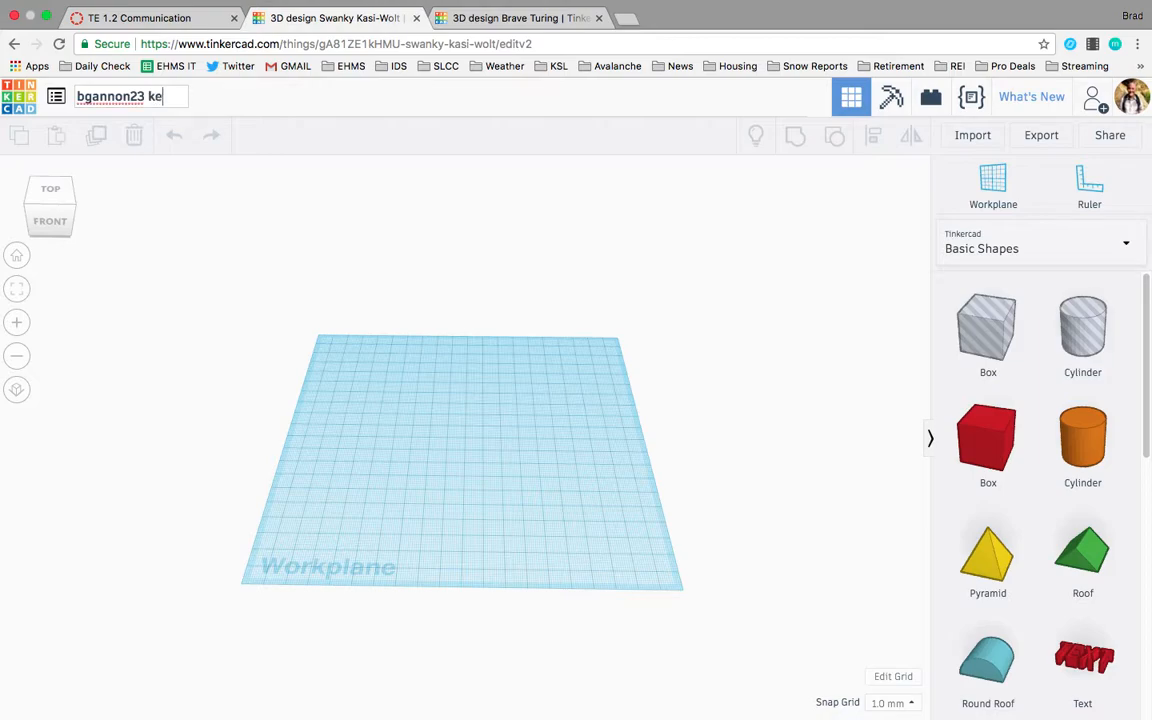
type("chain")
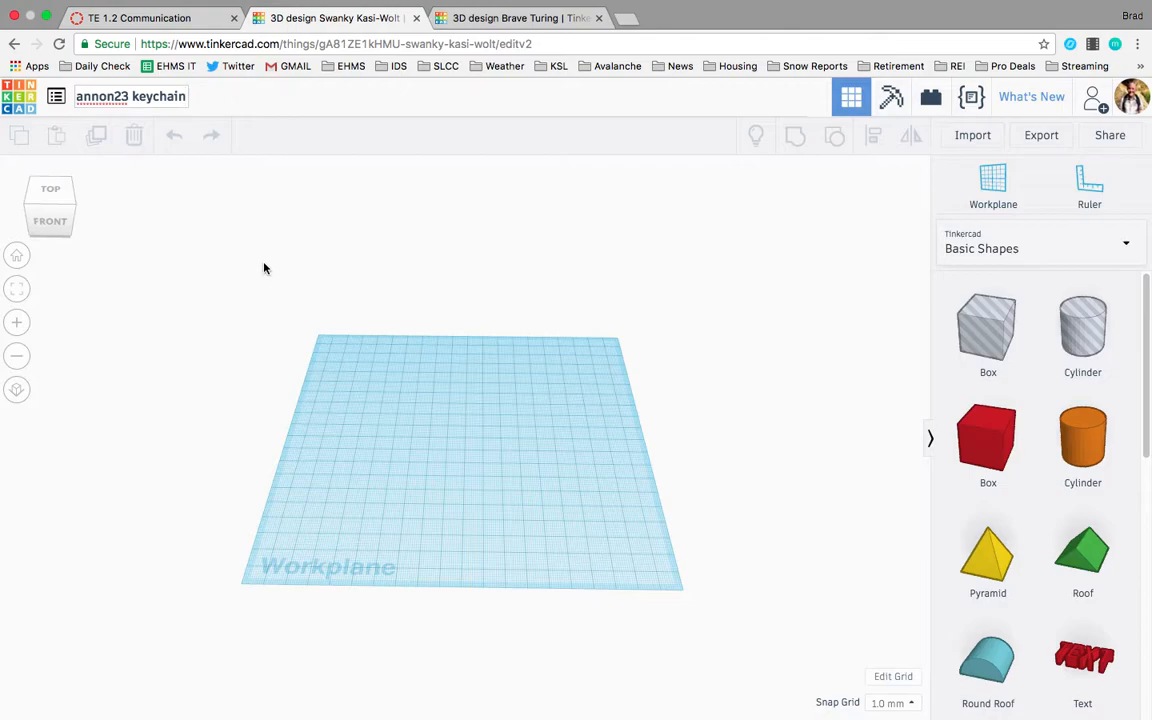
key("Return")
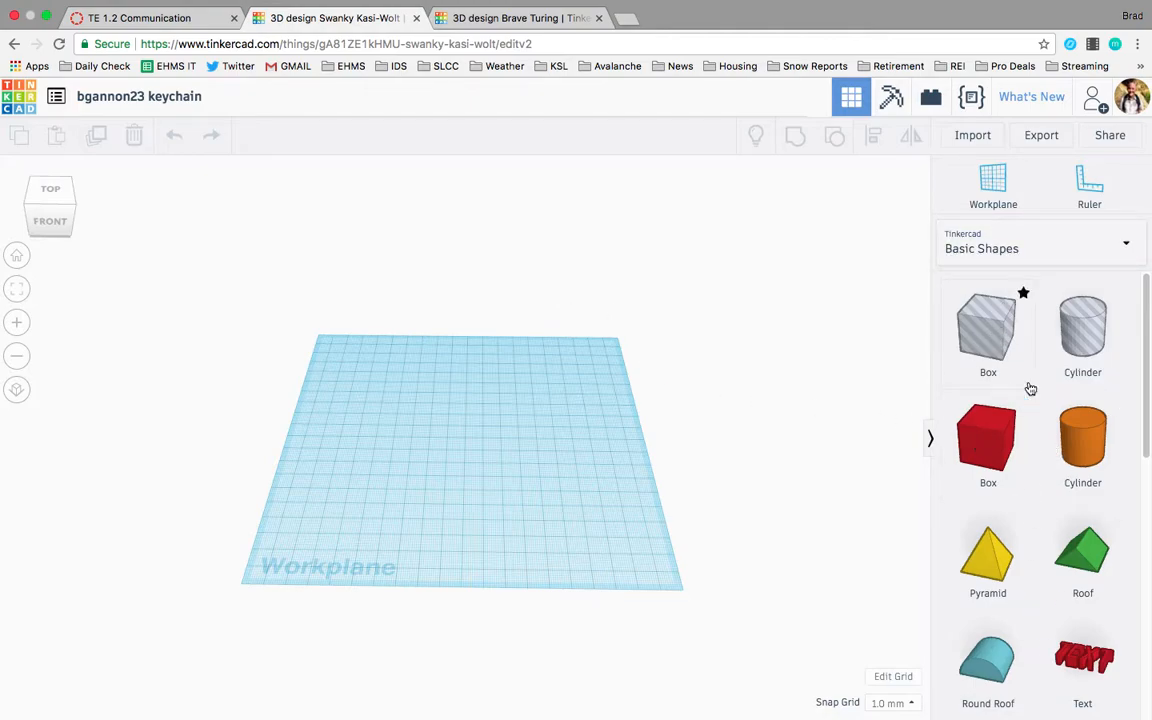
Browse the shape library categories: Basic Shapes, Text, Symbols, Connectors, Extras and Circuit Assemblies.
scroll(1041, 380, "down", 4)
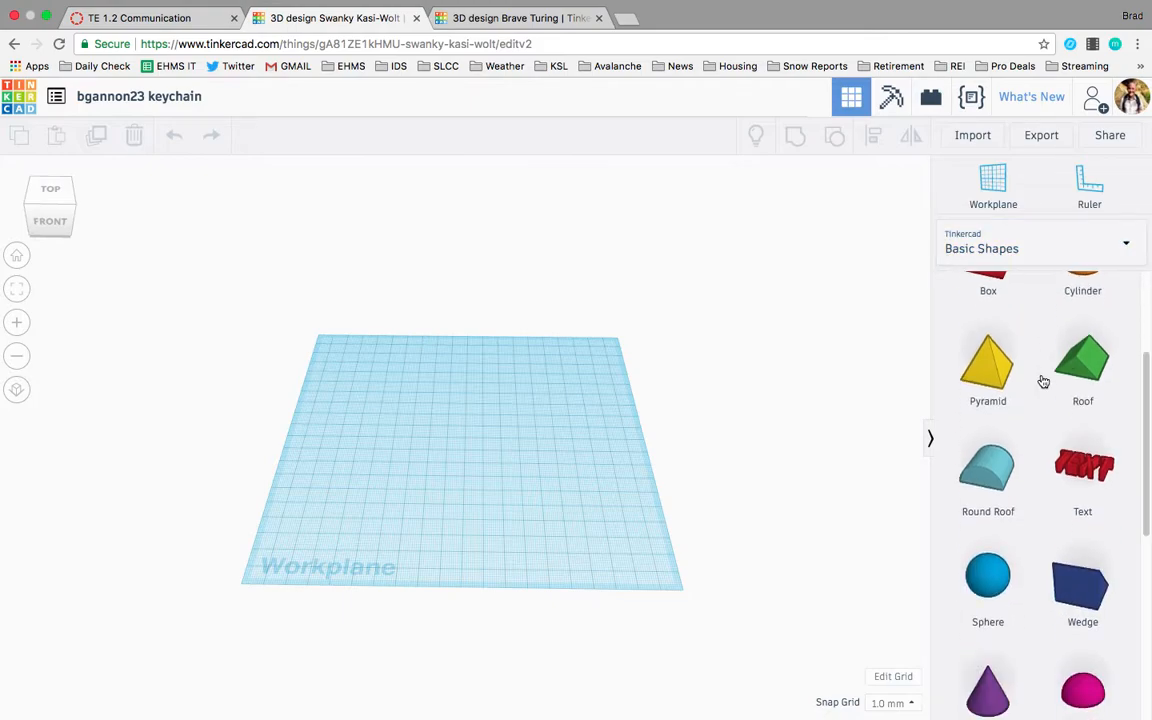
scroll(1043, 381, "down", 7)
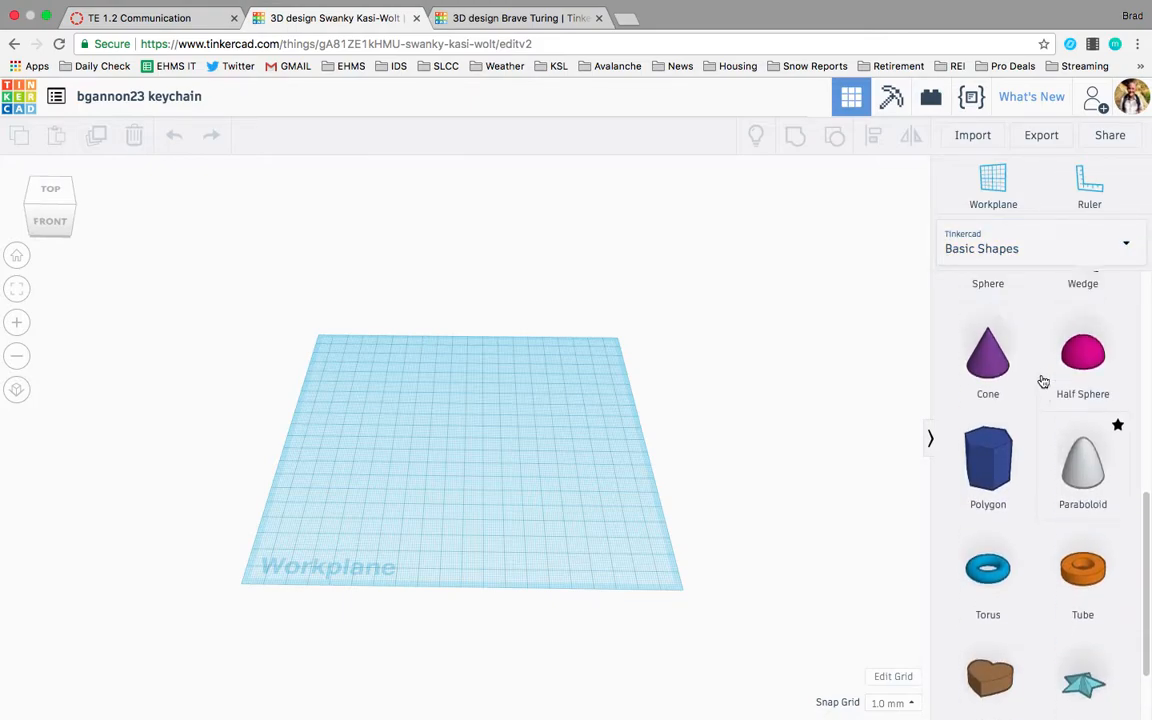
scroll(1041, 380, "up", 11)
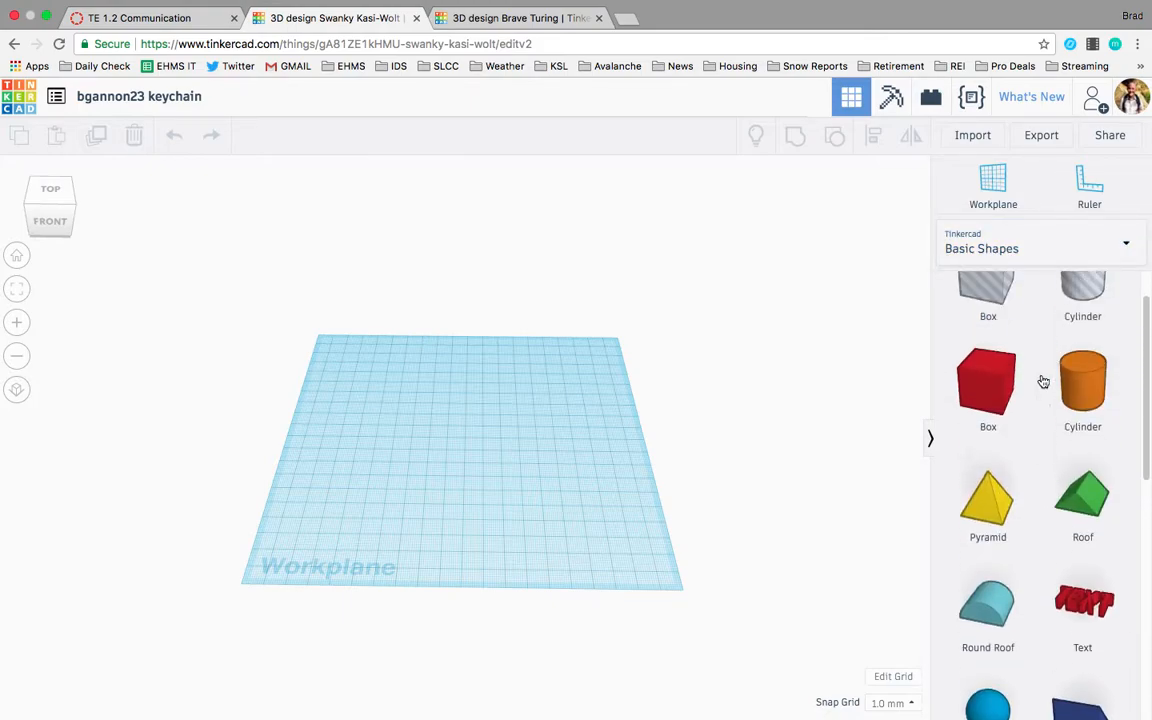
left_click(1097, 247)
left_click(1012, 330)
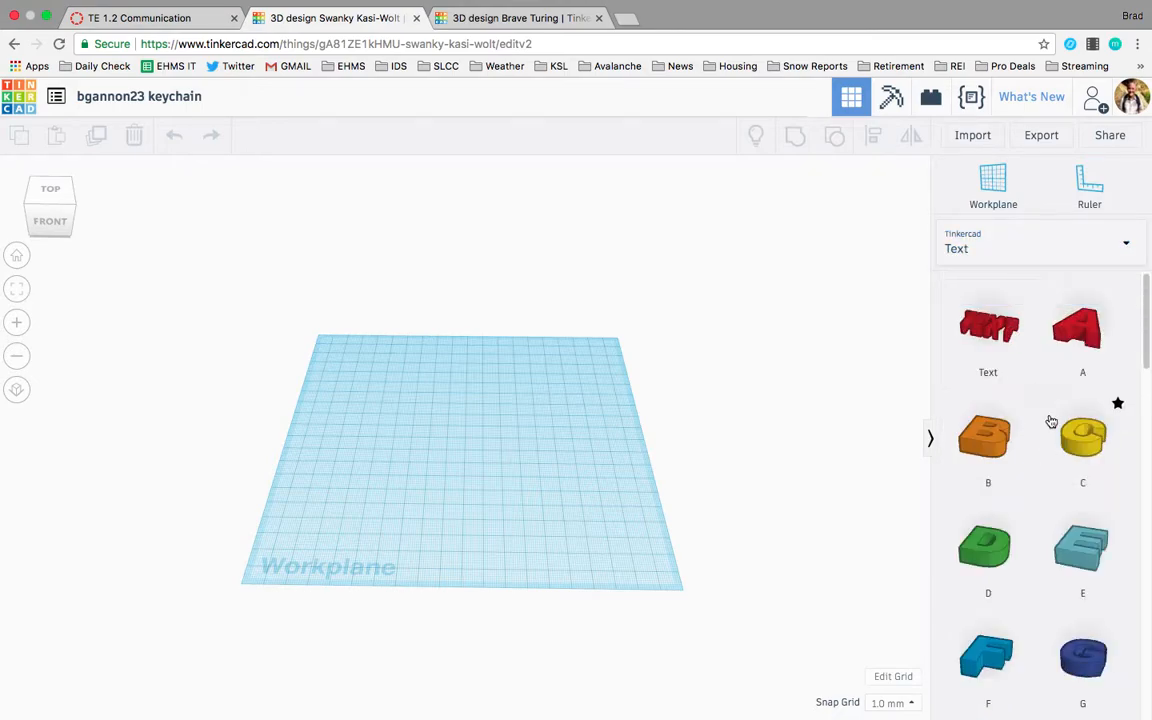
left_click(1102, 247)
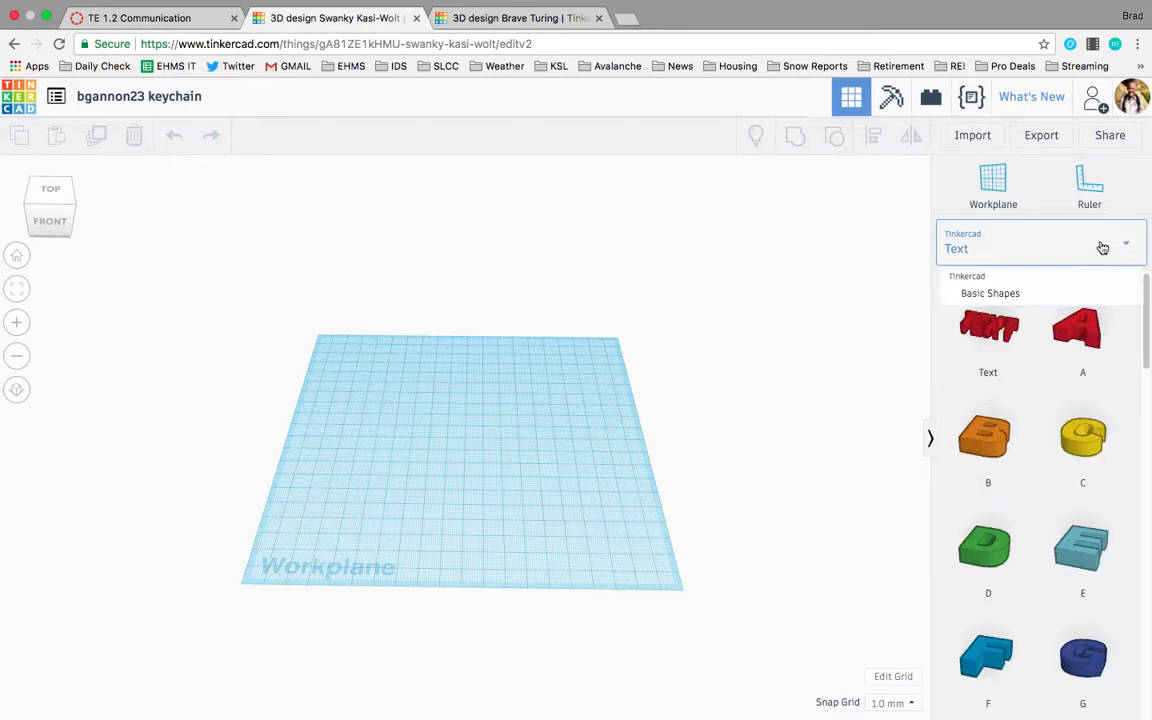
left_click(1037, 343)
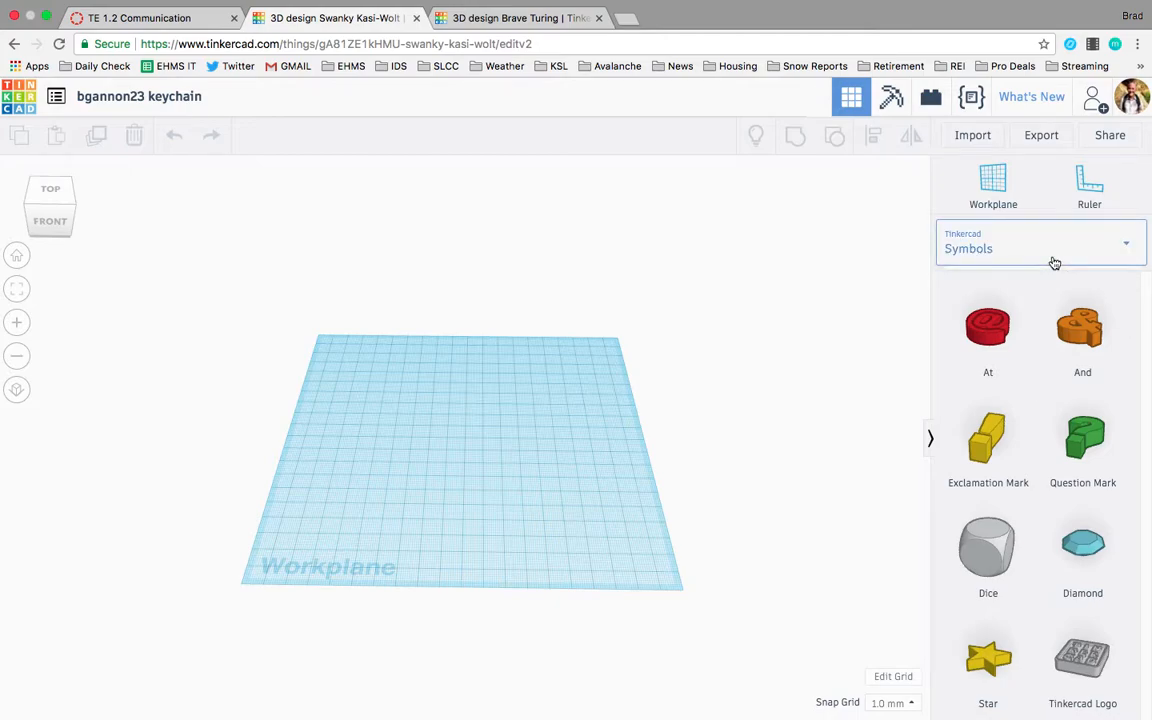
left_click(1054, 262)
left_click(1023, 368)
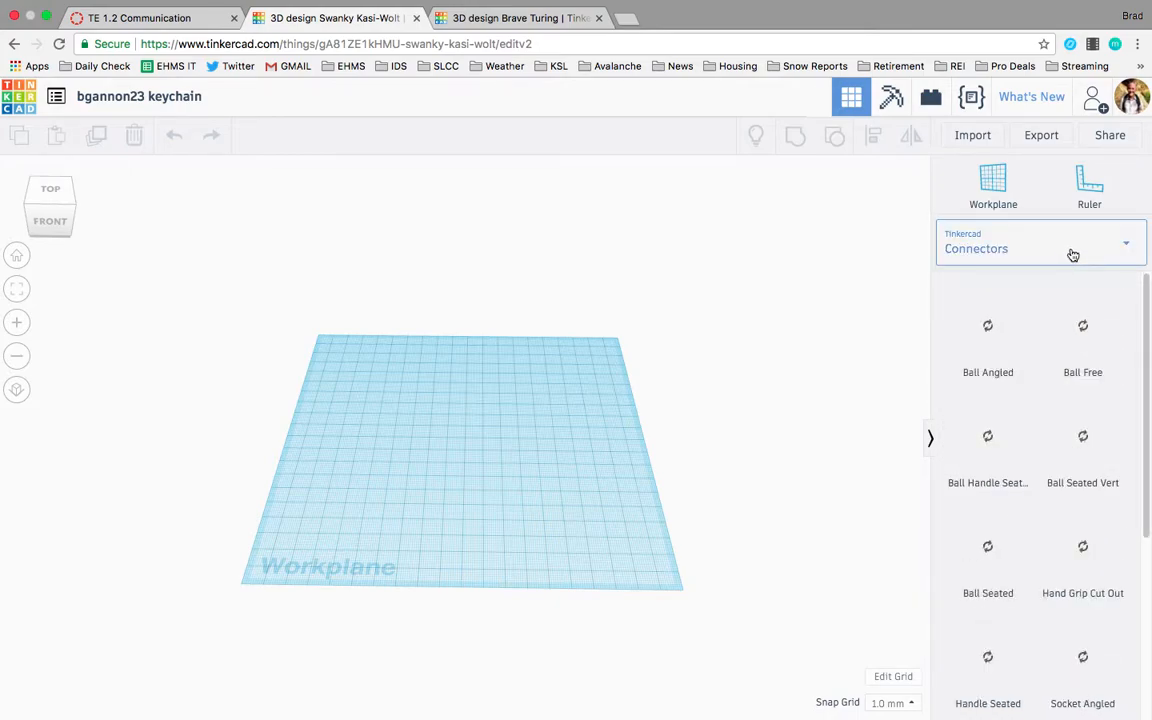
left_click(1072, 255)
left_click(1020, 394)
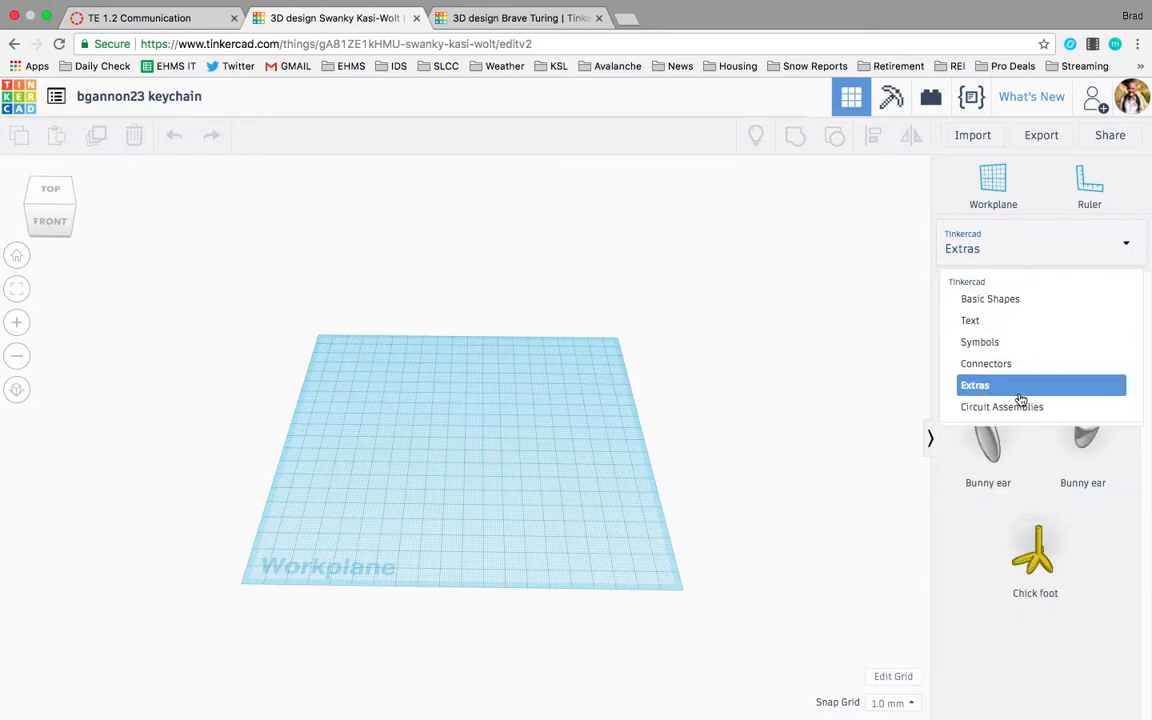
left_click(1083, 250)
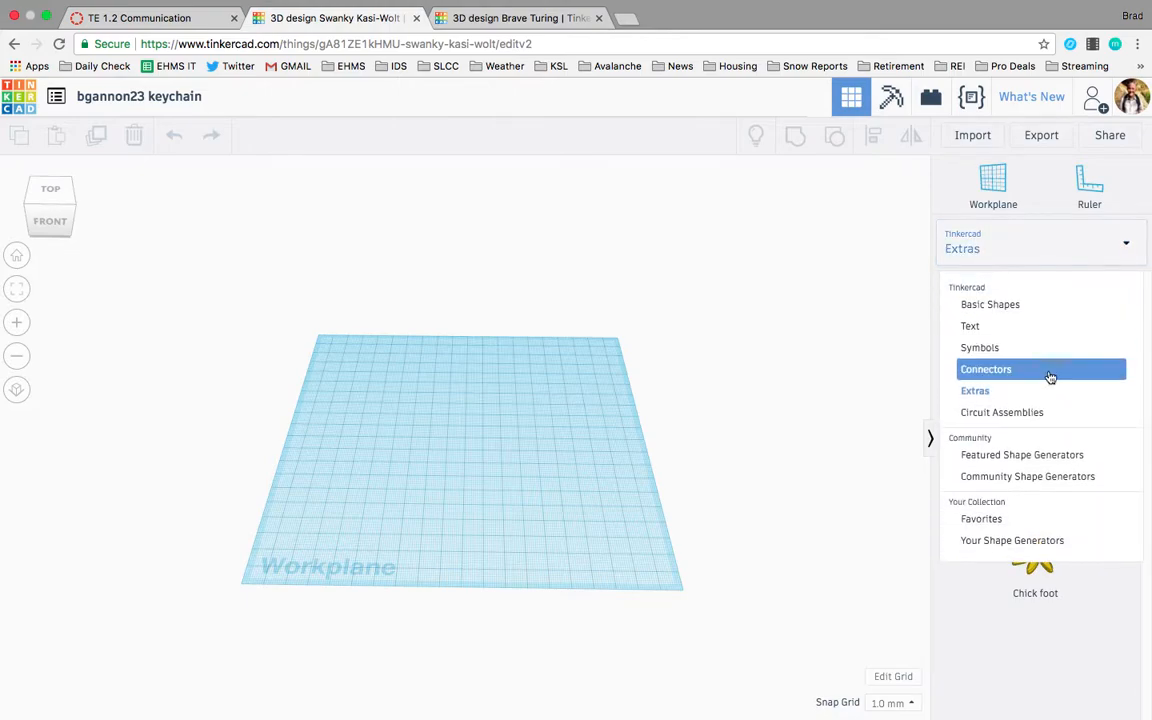
left_click(1039, 412)
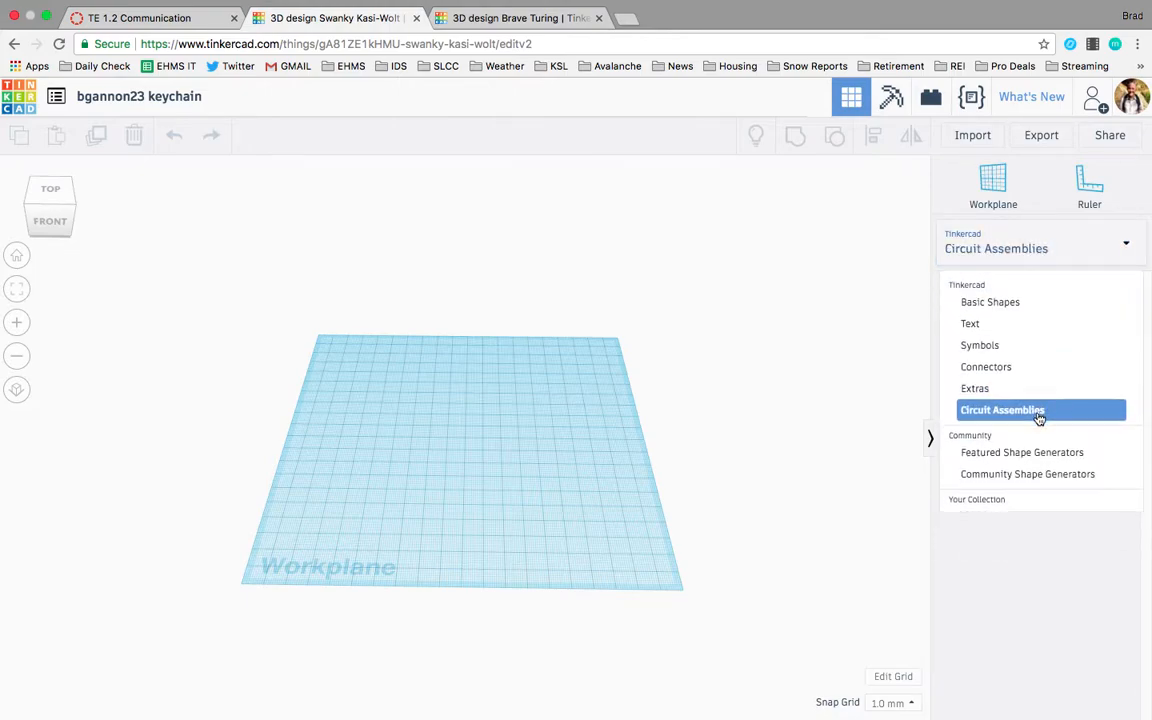
left_click(1103, 261)
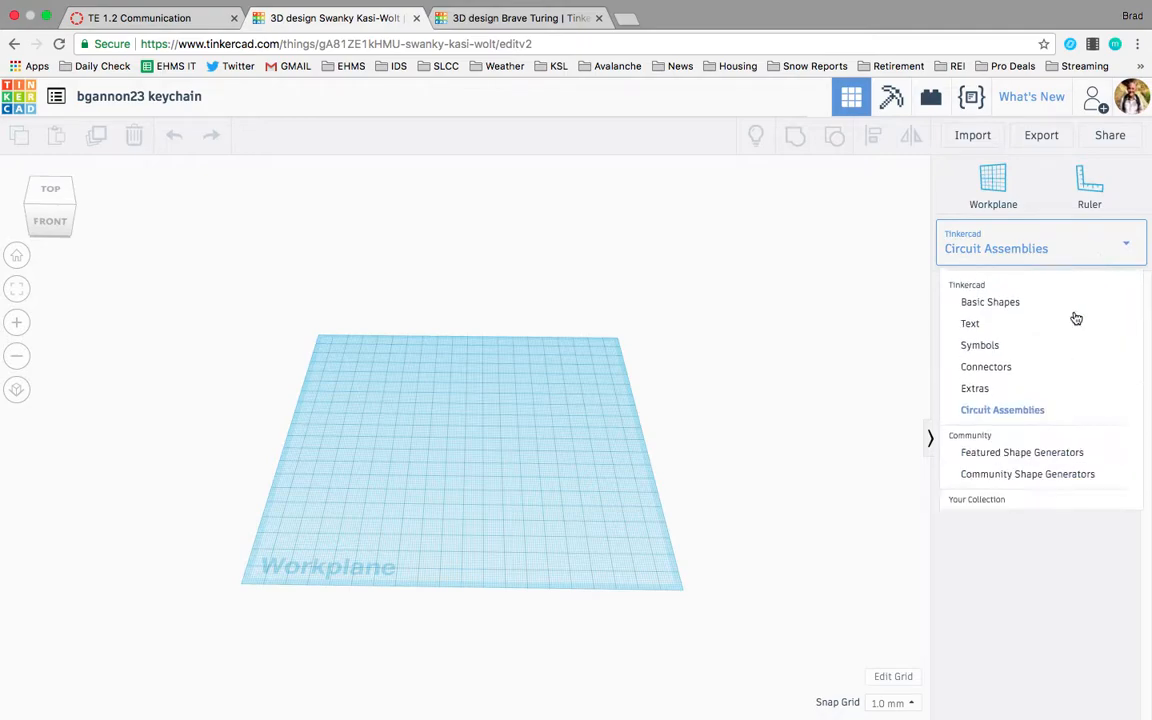
Browse the Featured and Community Shape Generators libraries and return to Basic Shapes.
left_click(1055, 456)
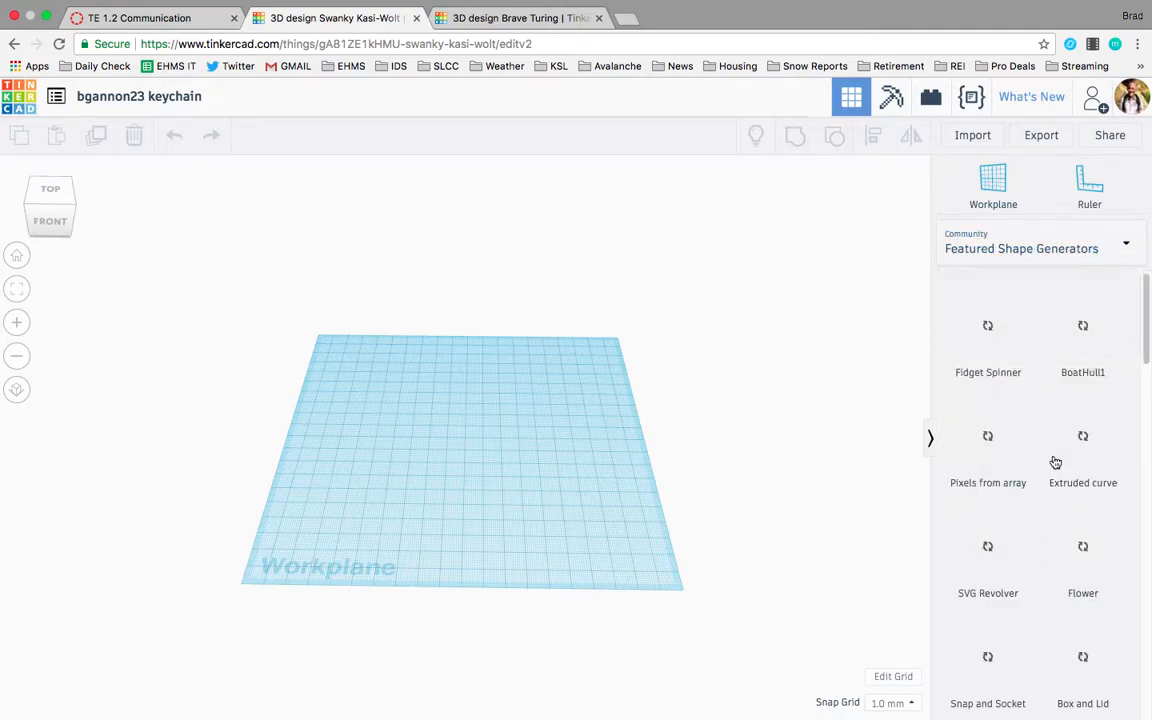
scroll(996, 560, "down", 1)
scroll(996, 562, "down", 10)
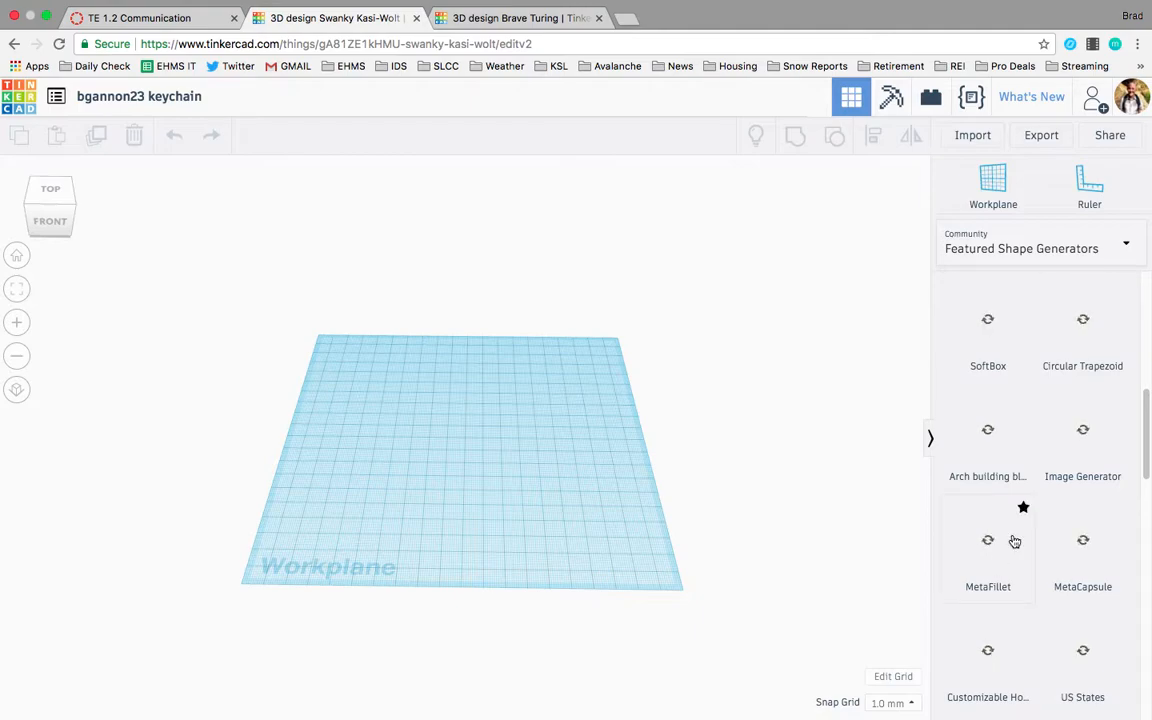
scroll(1050, 470, "down", 5)
scroll(1050, 475, "down", 5)
left_click(1078, 240)
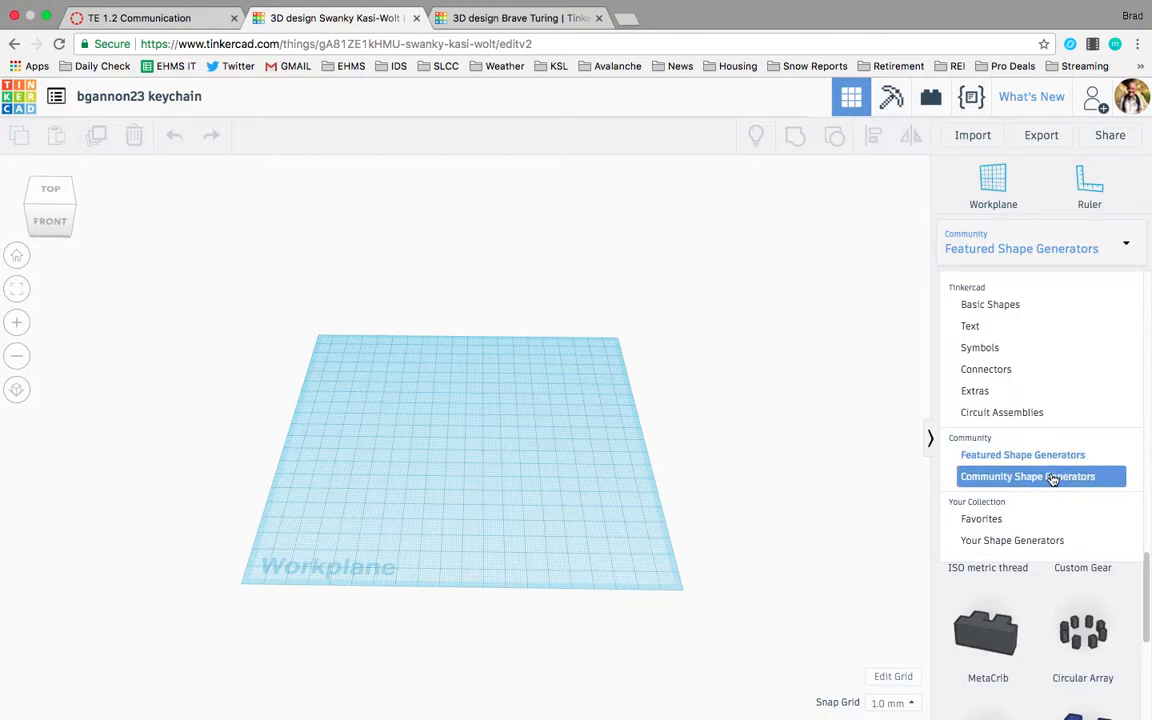
left_click(1052, 477)
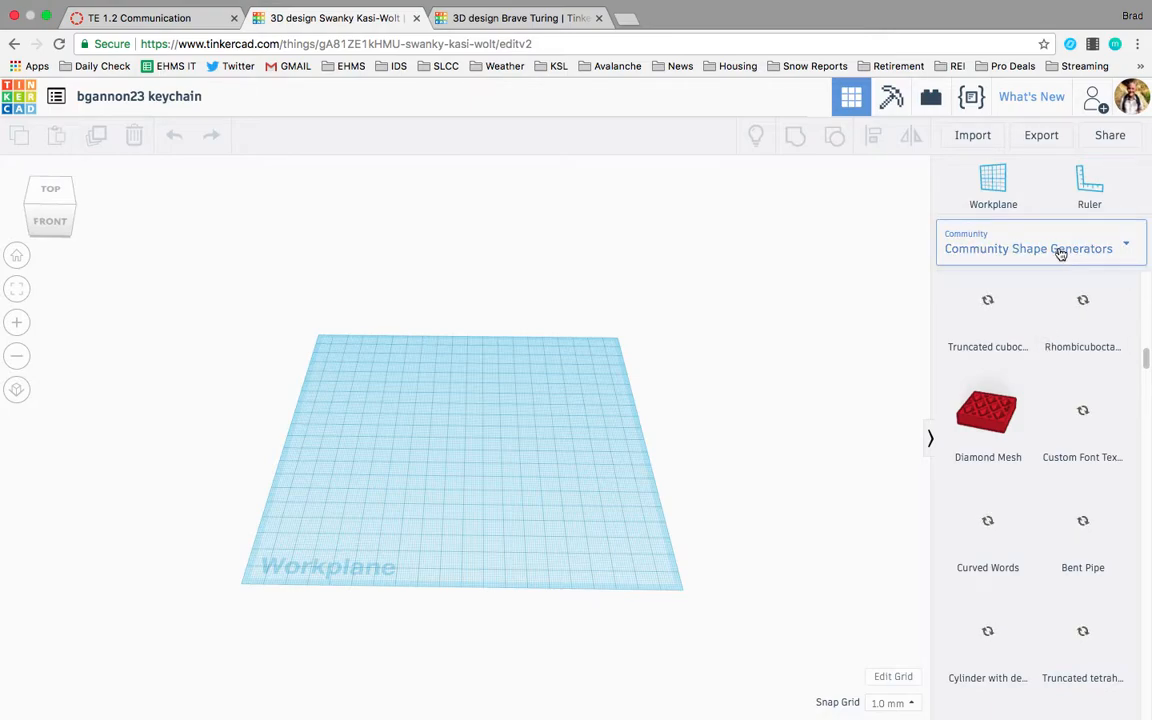
left_click(1060, 251)
left_click(1037, 305)
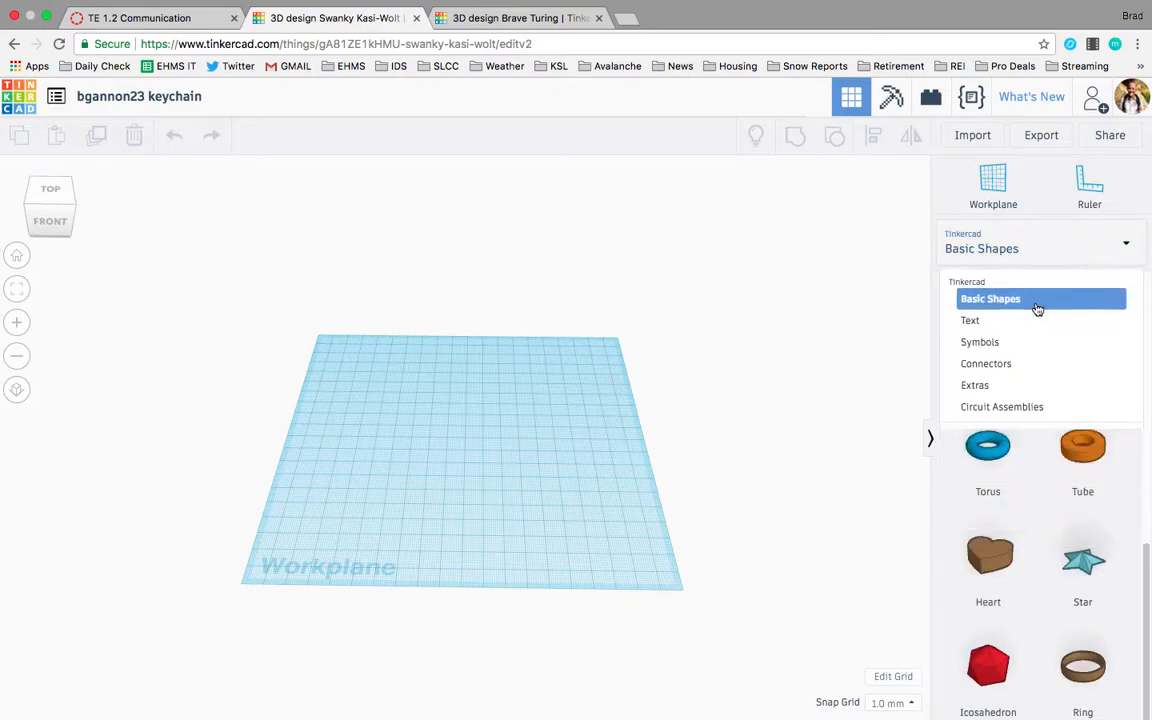
scroll(1003, 514, "up", 5)
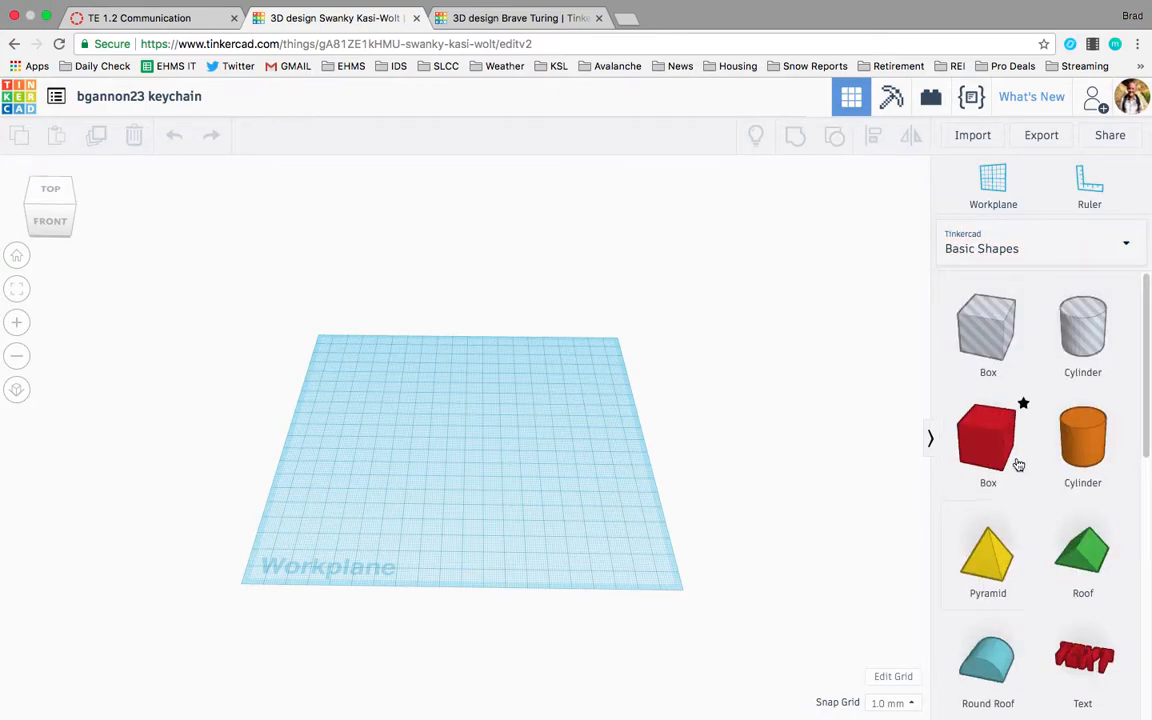
Place a red box on the workplane and change its color to green.
left_click_drag(991, 436, 417, 440)
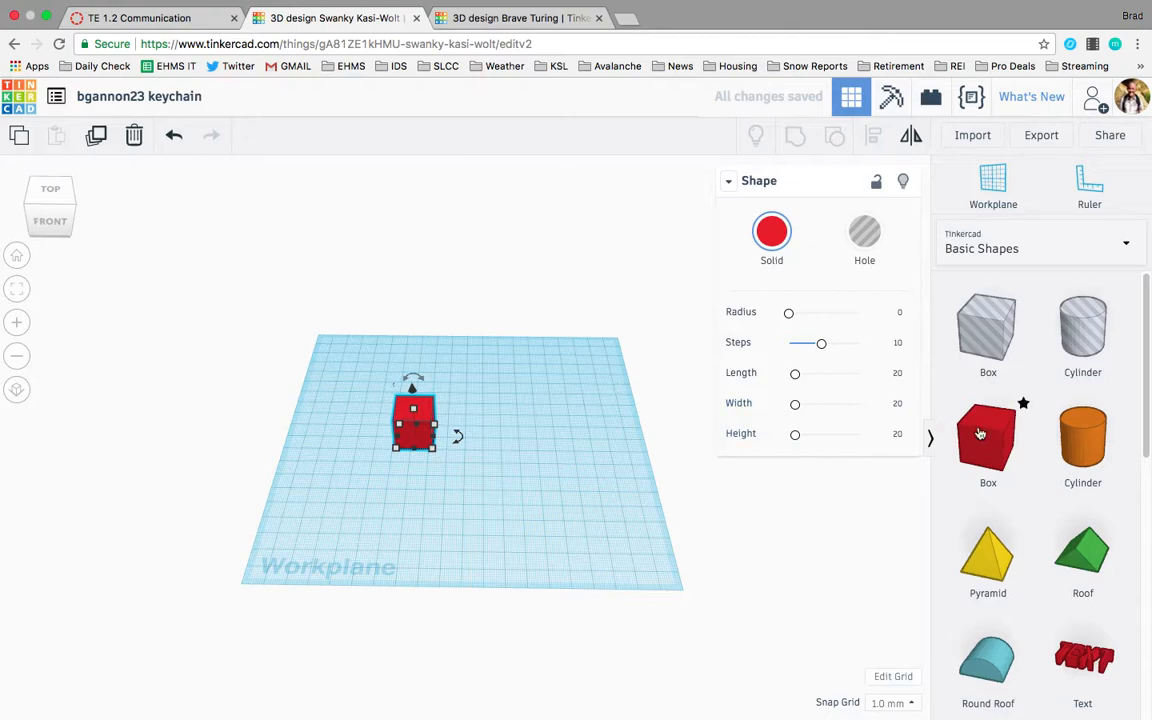
left_click(774, 228)
left_click(727, 358)
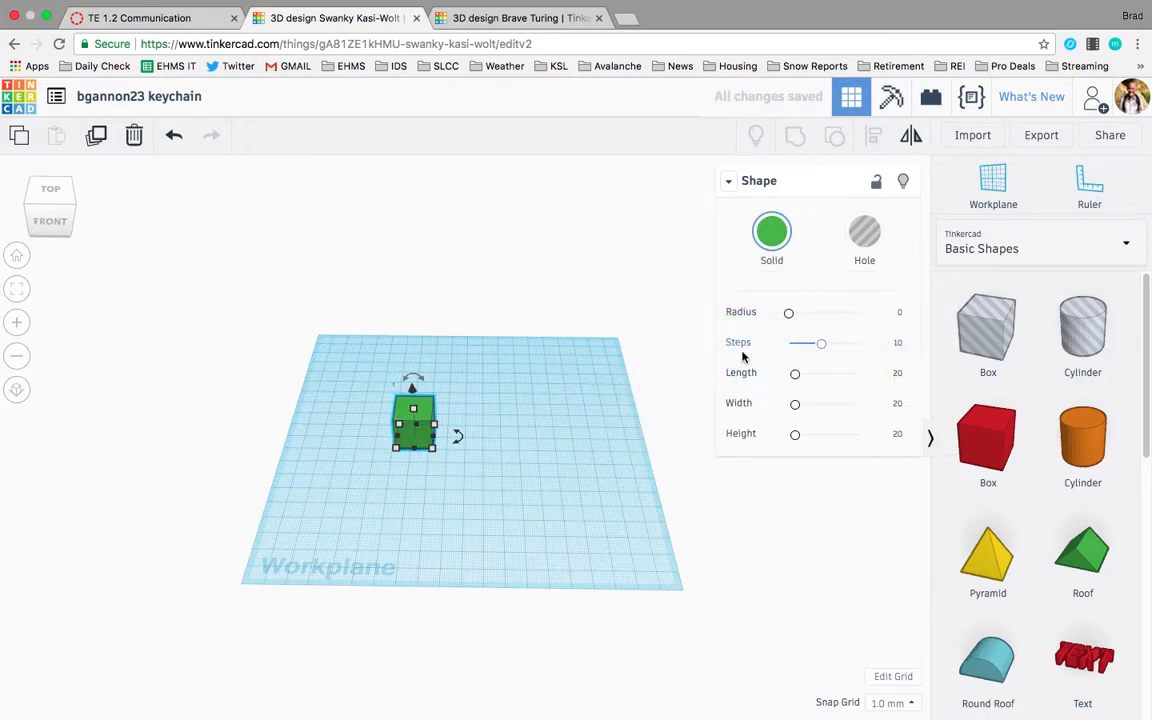
left_click_drag(791, 317, 815, 352)
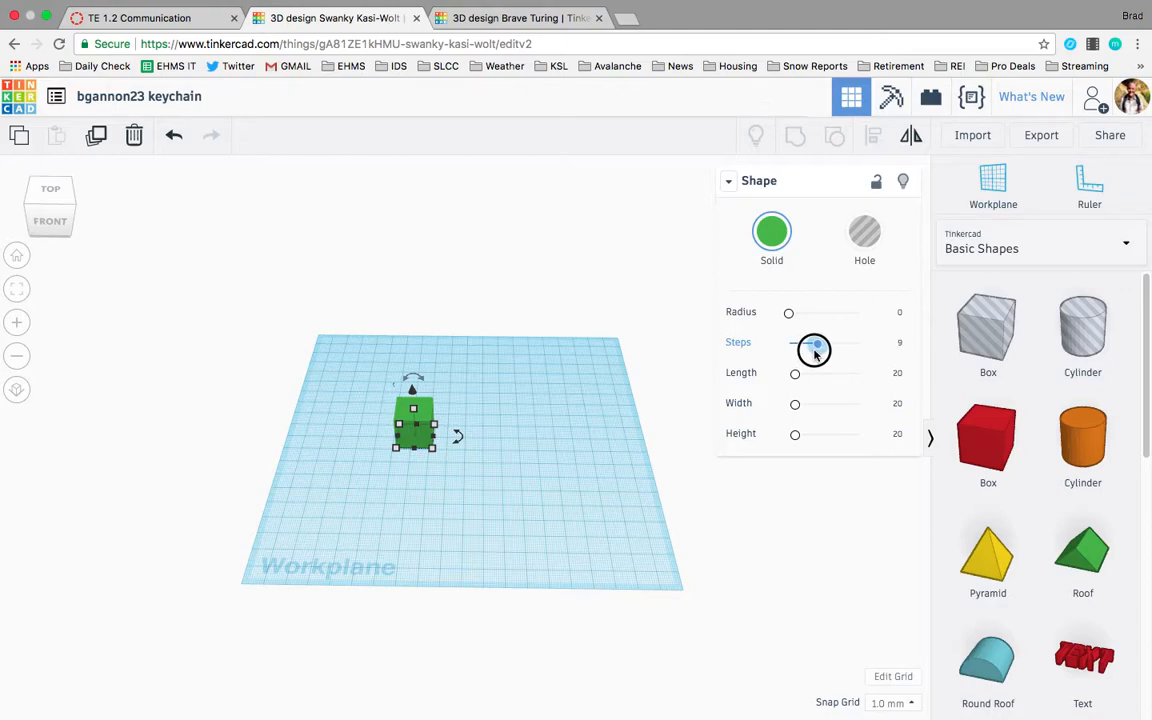
left_click_drag(815, 352, 815, 352)
key("super+z")
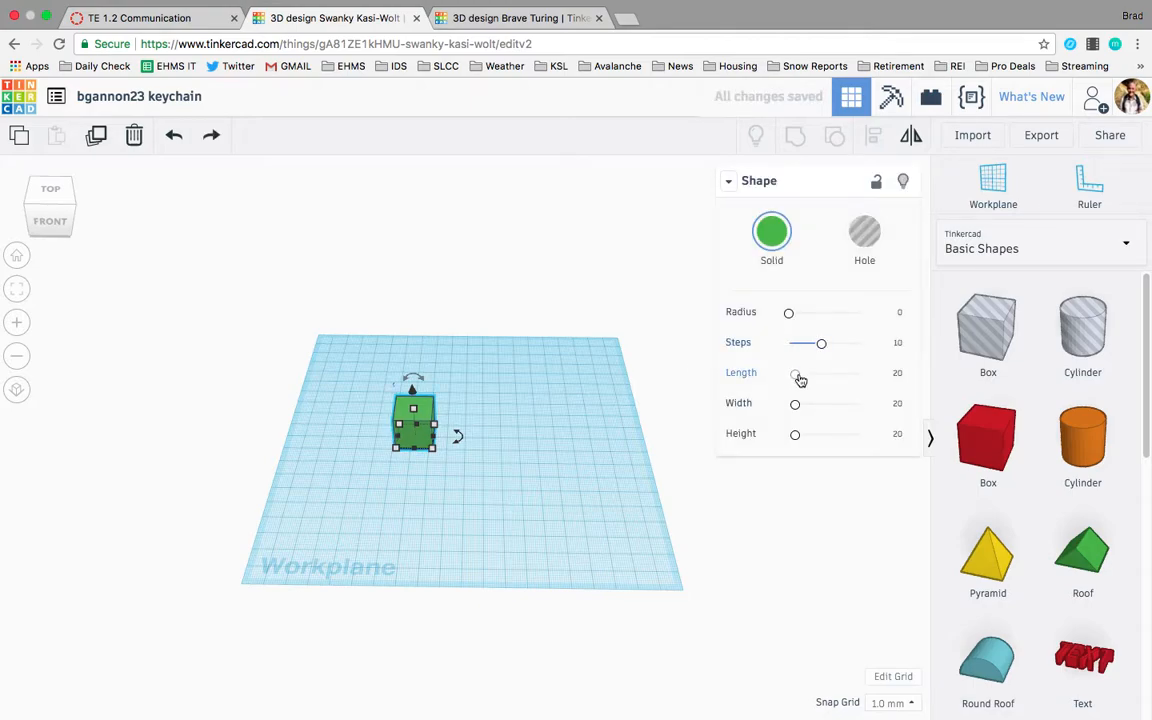
Adjust the box's length slider and set the length to 20.
mouse_move(799, 380)
left_mouse_down()
mouse_move(838, 375)
mouse_move(781, 376)
mouse_move(800, 378)
left_mouse_up()
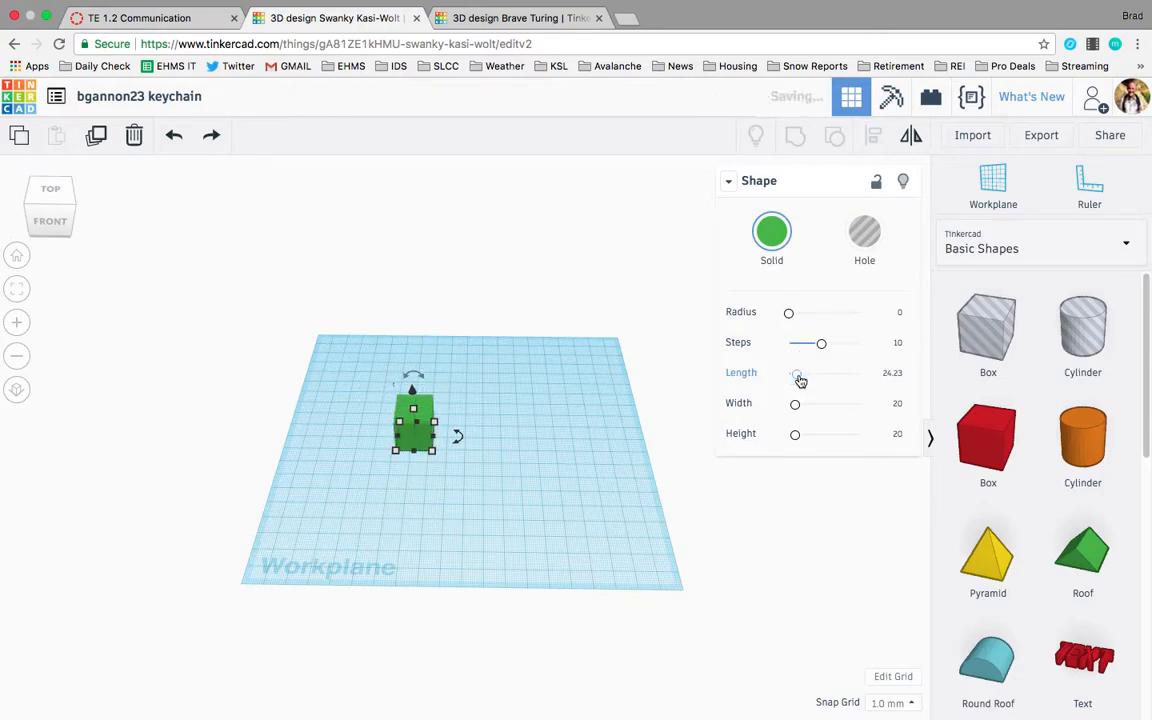
left_click(886, 375)
type("20")
key("Return")
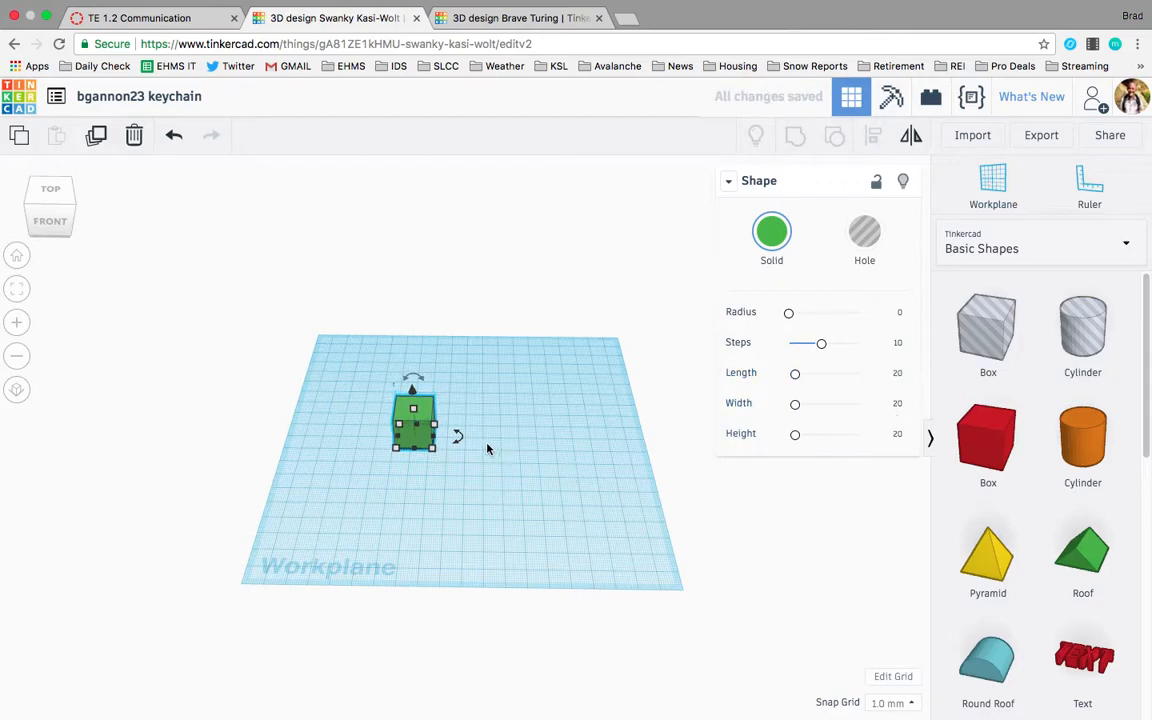
Try making the box a hole and restore it to solid.
left_click(863, 238)
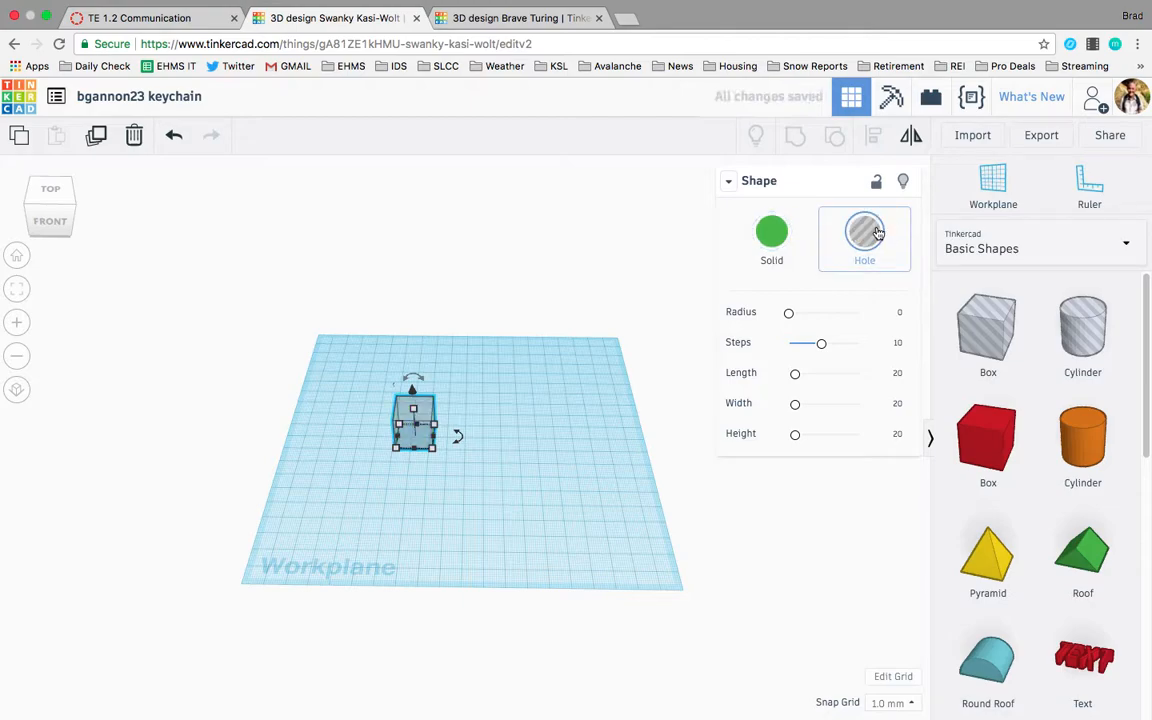
left_click(761, 252)
left_click(547, 416)
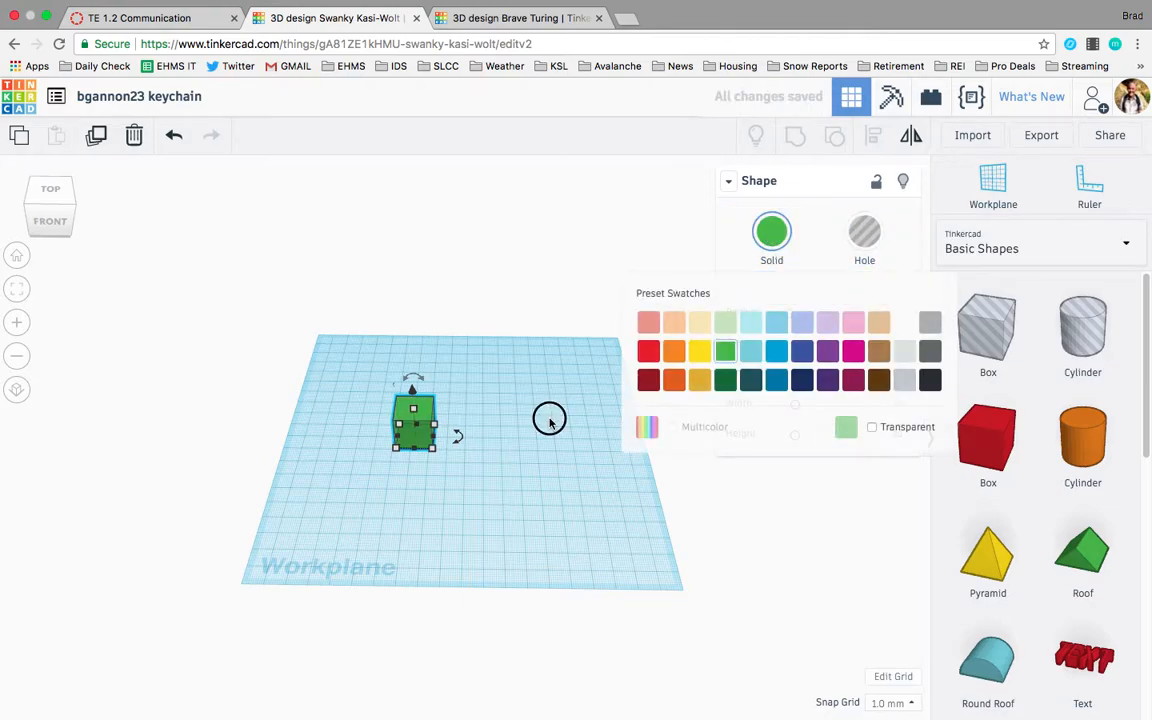
Select the green box and drag its corner handle to enlarge its footprint to about 65 by 45 mm.
left_click(421, 432)
scroll(440, 450, "up", 3)
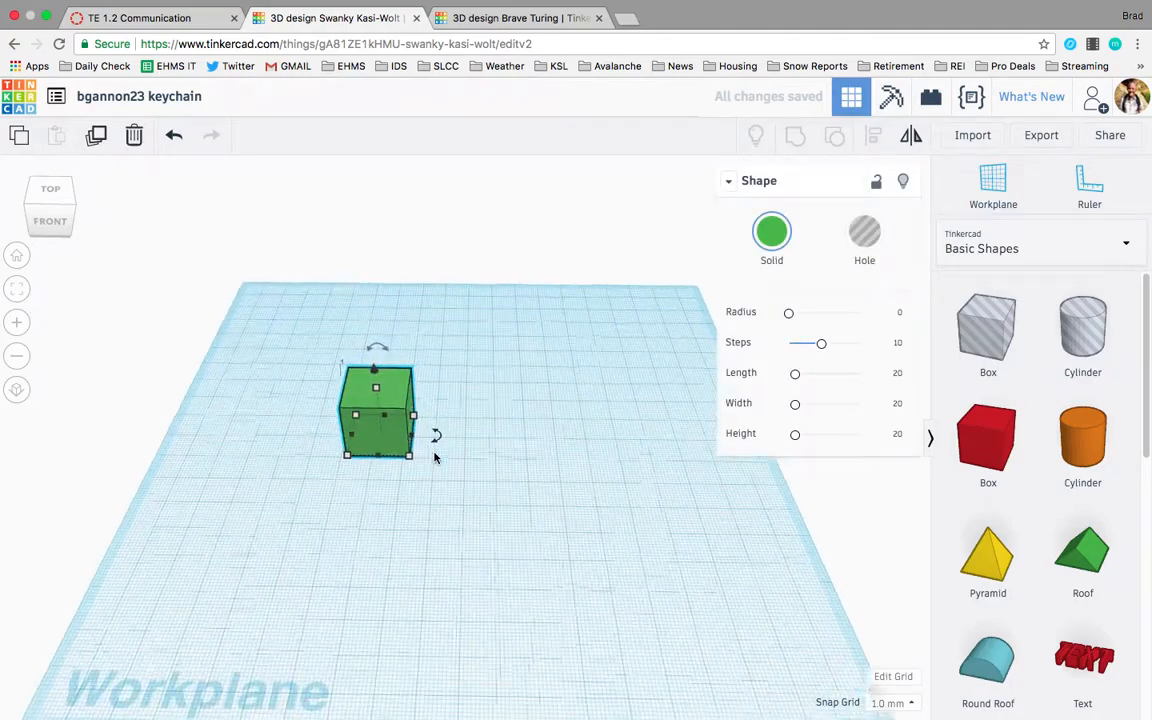
scroll(435, 457, "up", 5)
left_click_drag(359, 474, 655, 604)
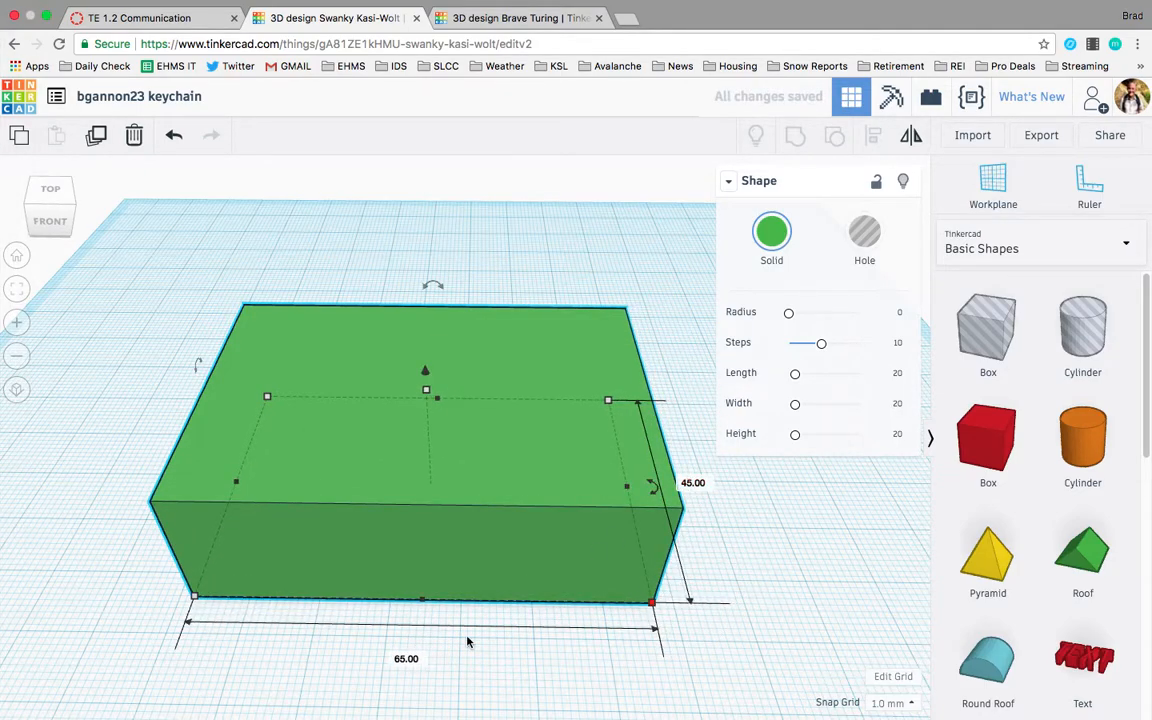
left_click(405, 658)
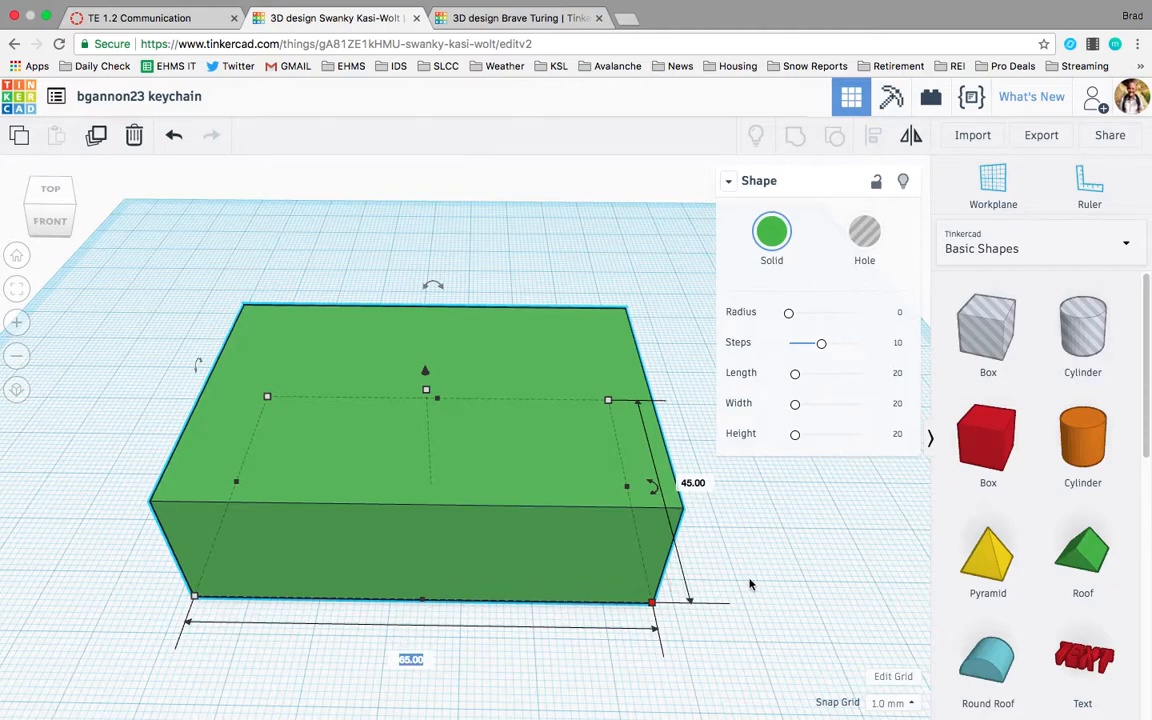
left_click(698, 482)
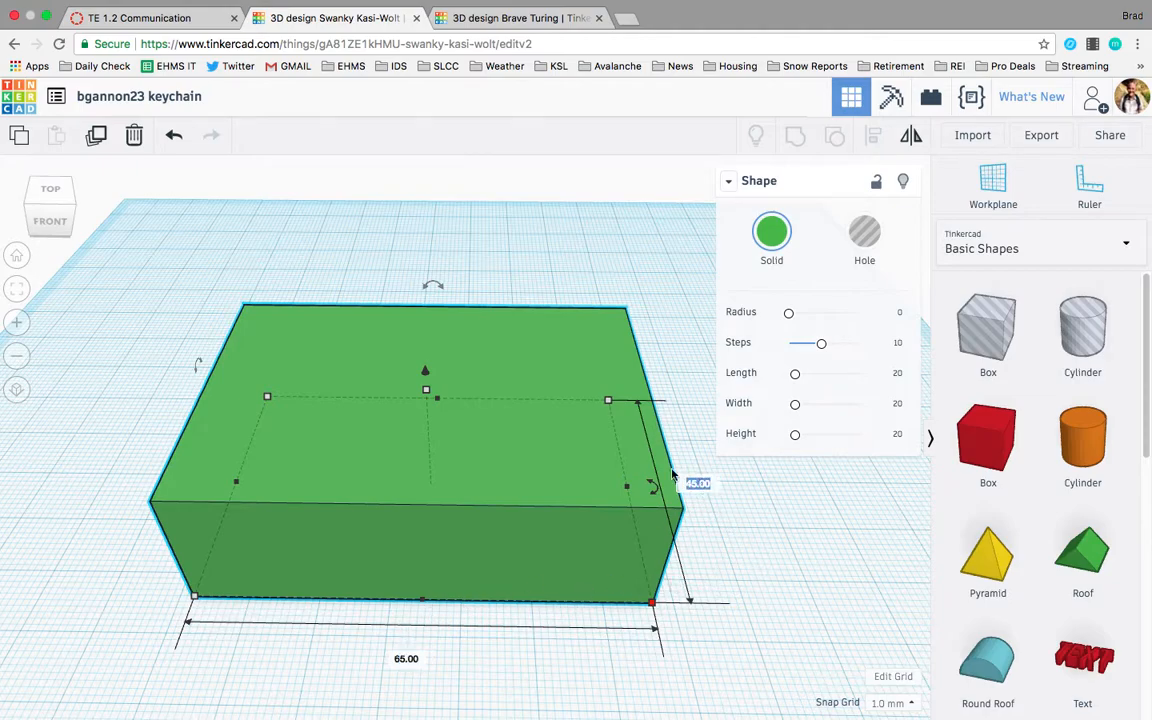
key("Return")
Set the box's length and width to 50 mm each through its dimension fields.
left_click(692, 484)
type("30")
key("Return")
left_click(415, 570)
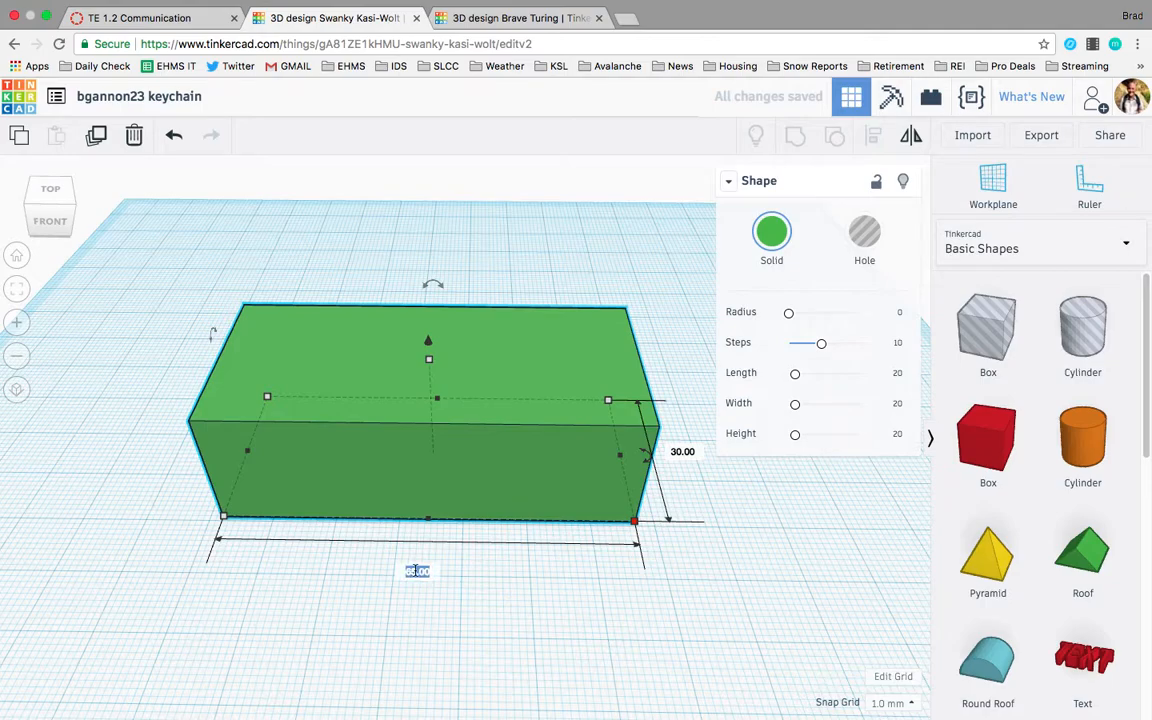
type("50")
key("Return")
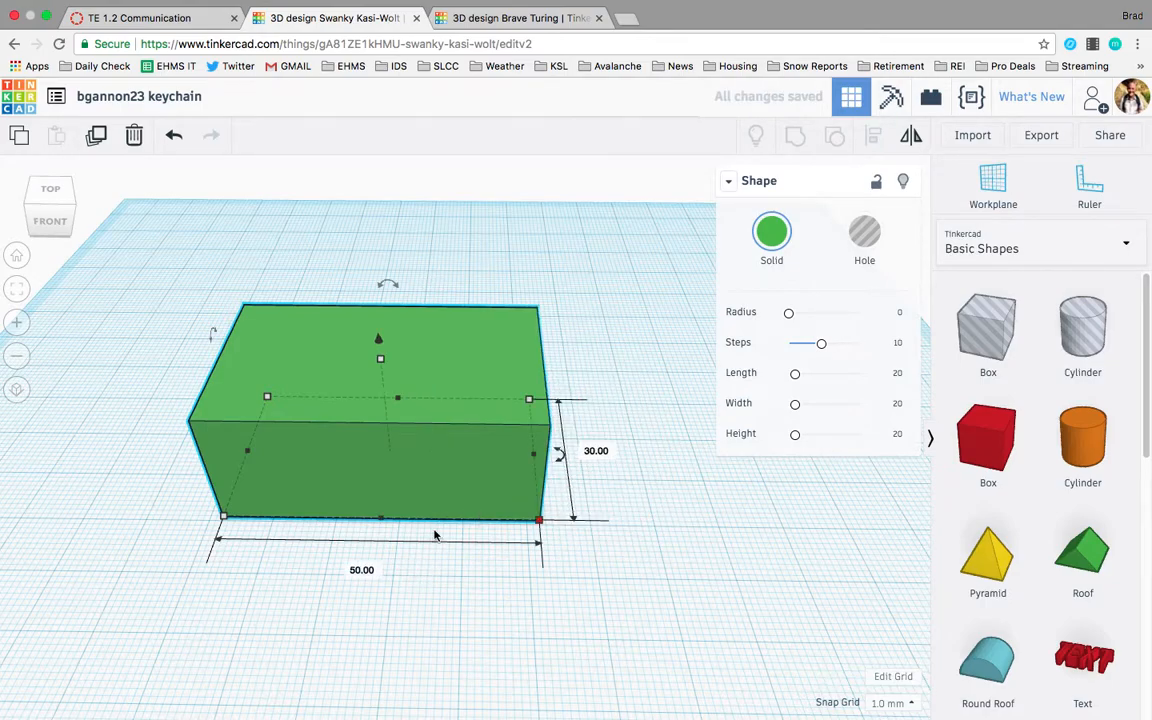
left_click(597, 450)
type("50")
key("Return")
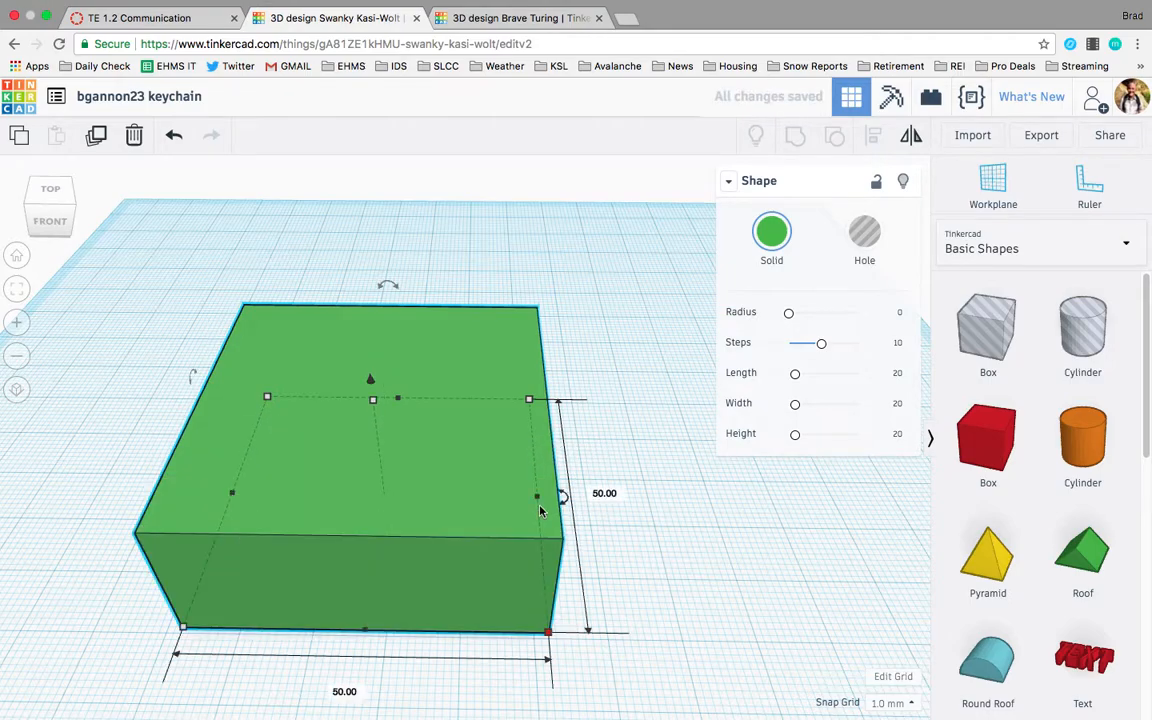
Set the box's height to 50 mm.
left_click(435, 503)
right_click_drag(435, 505, 434, 501)
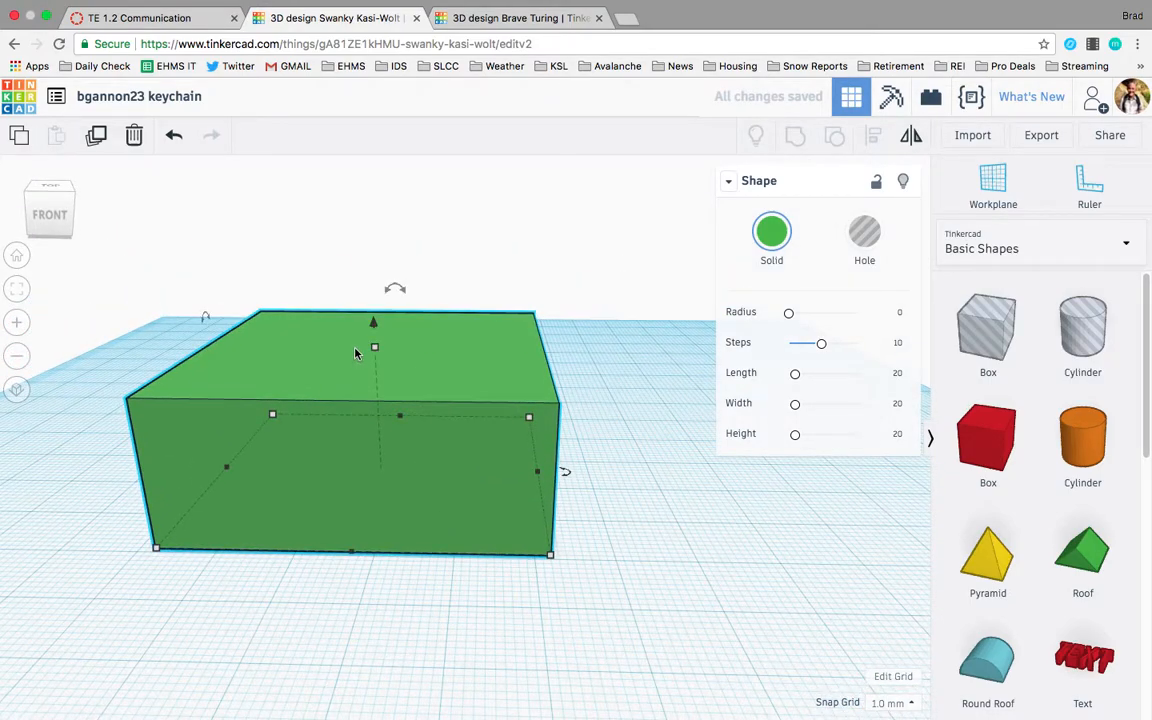
mouse_move(376, 349)
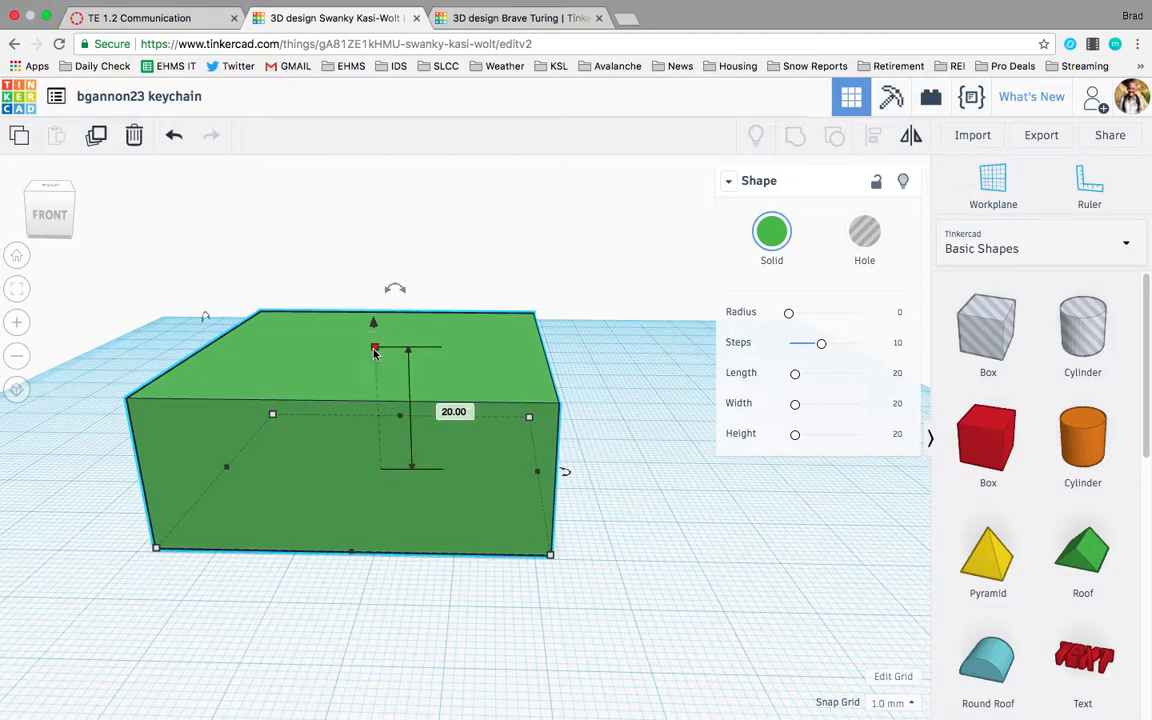
left_click(447, 407)
type("50")
key("Return")
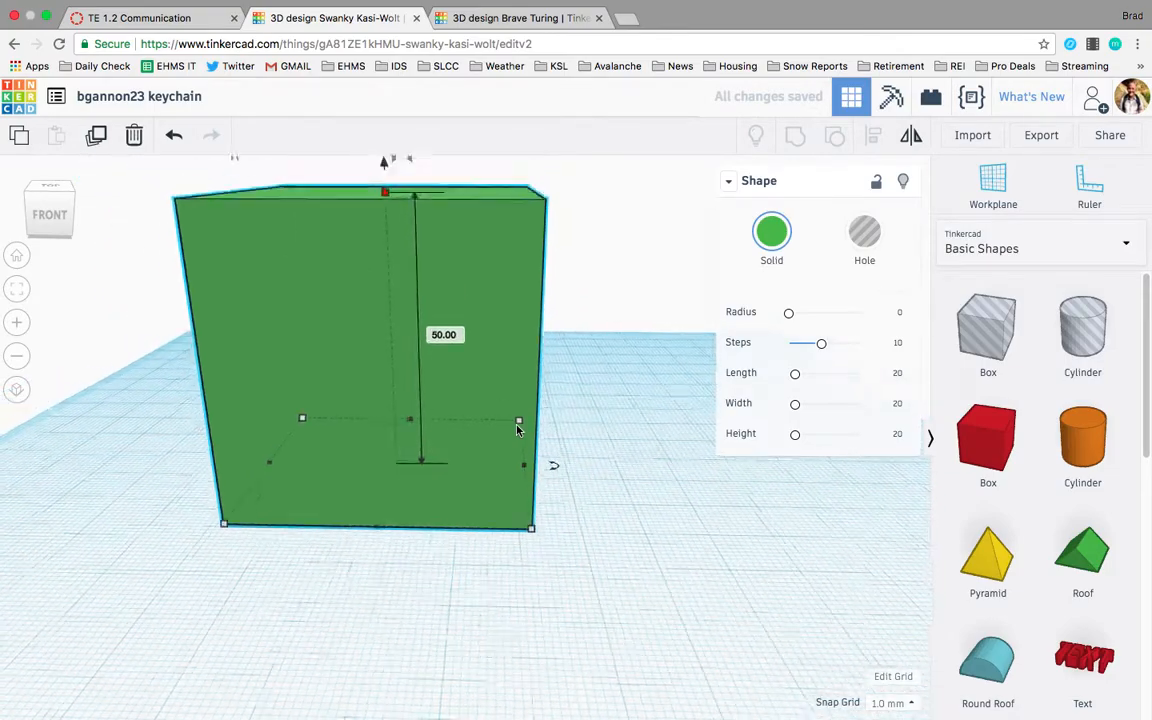
Orbit and zoom around the enlarged box to inspect it from different angles.
scroll(518, 430, "down", 2)
right_click_drag(537, 458, 573, 449)
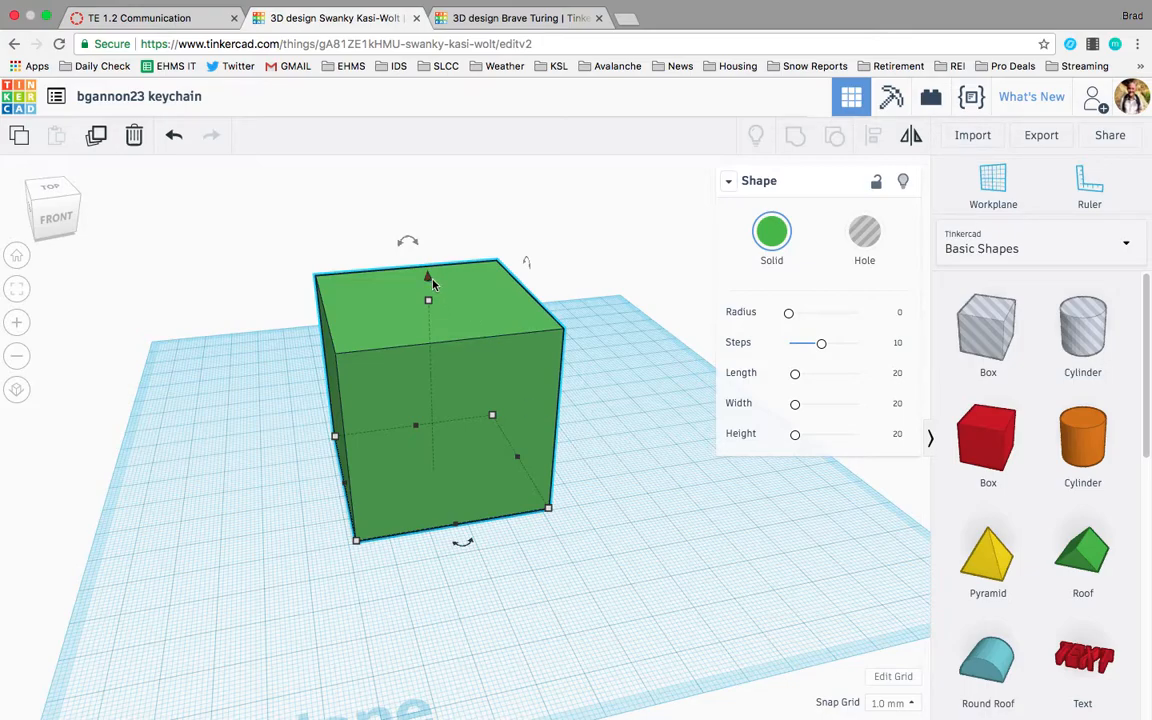
scroll(432, 284, "up", 3)
left_click_drag(413, 222, 436, 170)
right_click_drag(478, 489, 462, 448)
scroll(462, 448, "down", 3)
scroll(462, 447, "up", 3)
left_click_drag(428, 226, 429, 257)
right_click_drag(429, 257, 396, 456)
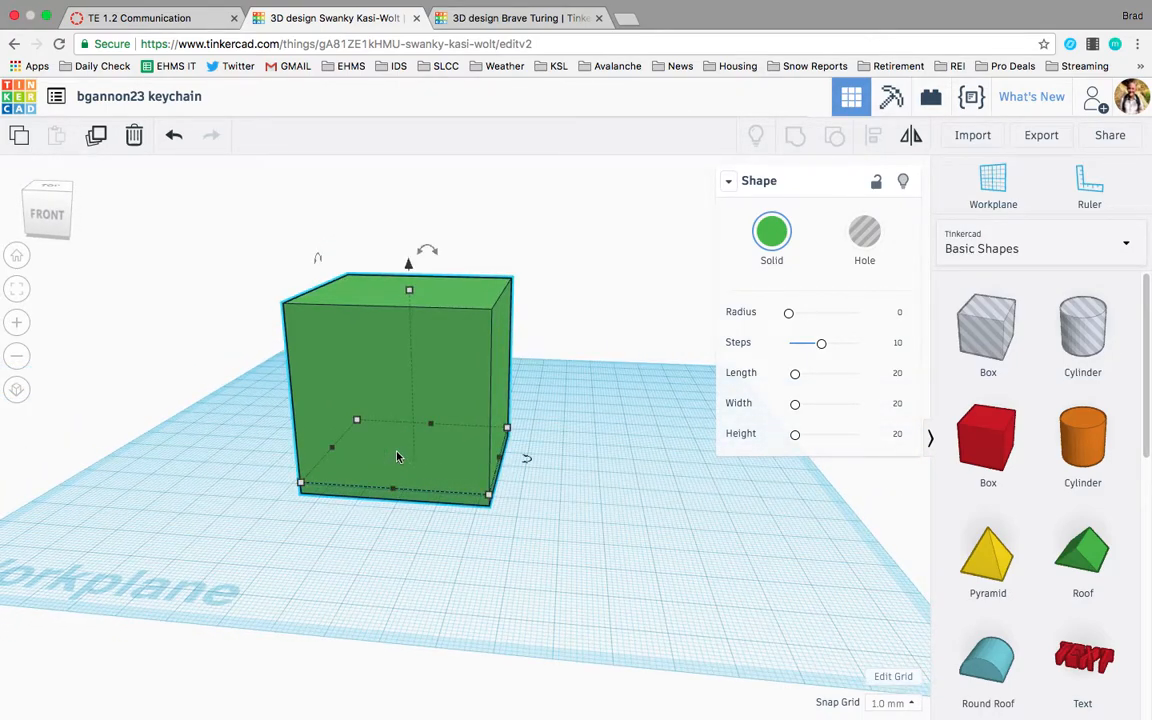
Raise the box about 3 mm above the workplane with its lift handle.
left_click(409, 265)
left_click_drag(409, 264, 414, 257)
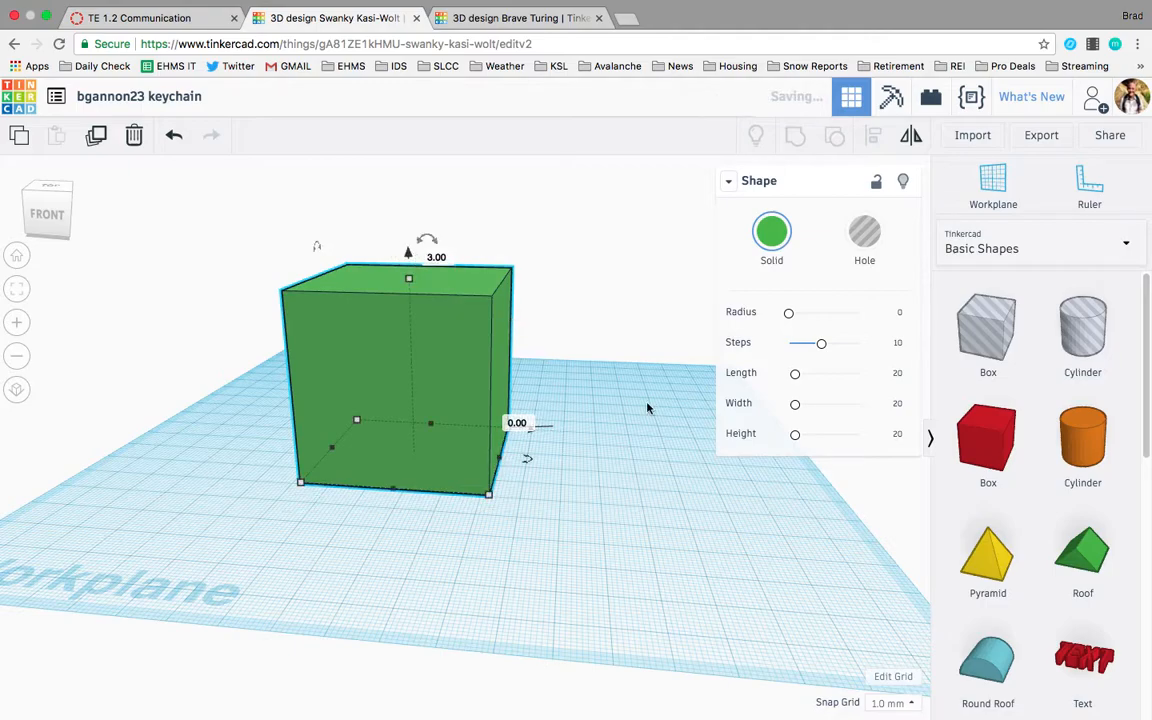
left_click(535, 530)
scroll(535, 530, "up", 5)
mouse_move(535, 530)
right_mouse_down()
mouse_move(460, 481)
mouse_move(465, 501)
mouse_move(579, 501)
mouse_move(644, 537)
mouse_move(543, 521)
right_mouse_up()
left_click(457, 398)
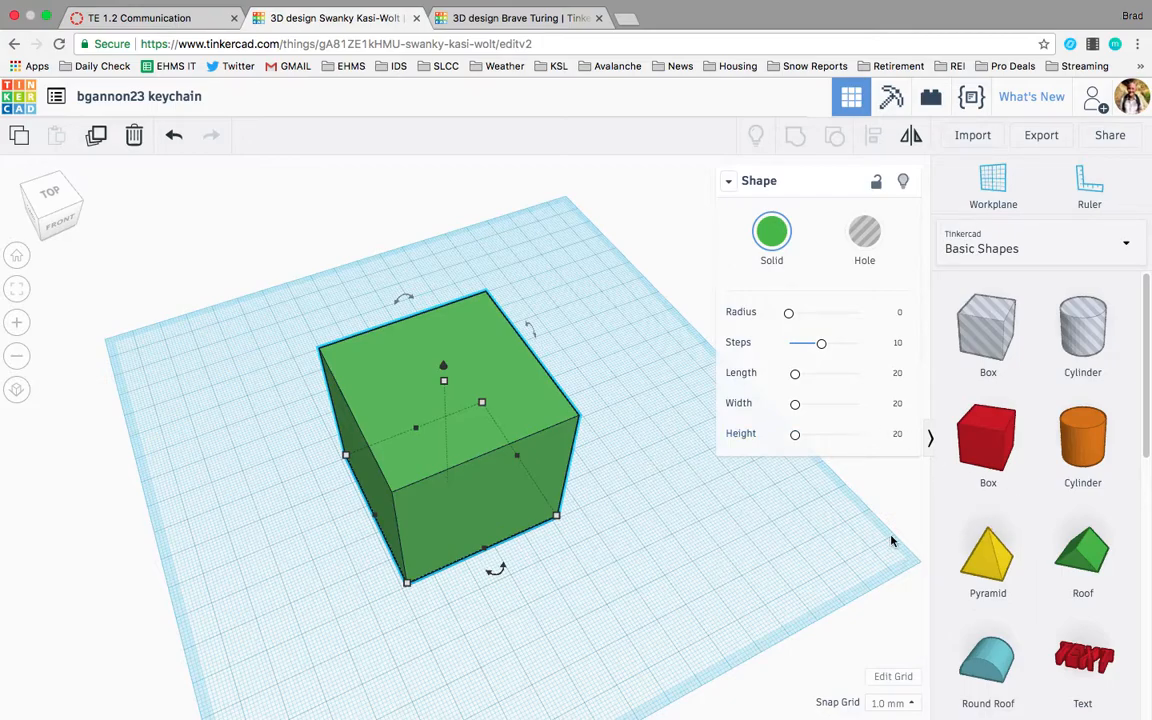
Scroll through Basic Shapes and place a Heart shape on the workplane beside the box.
scroll(1016, 560, "down", 2)
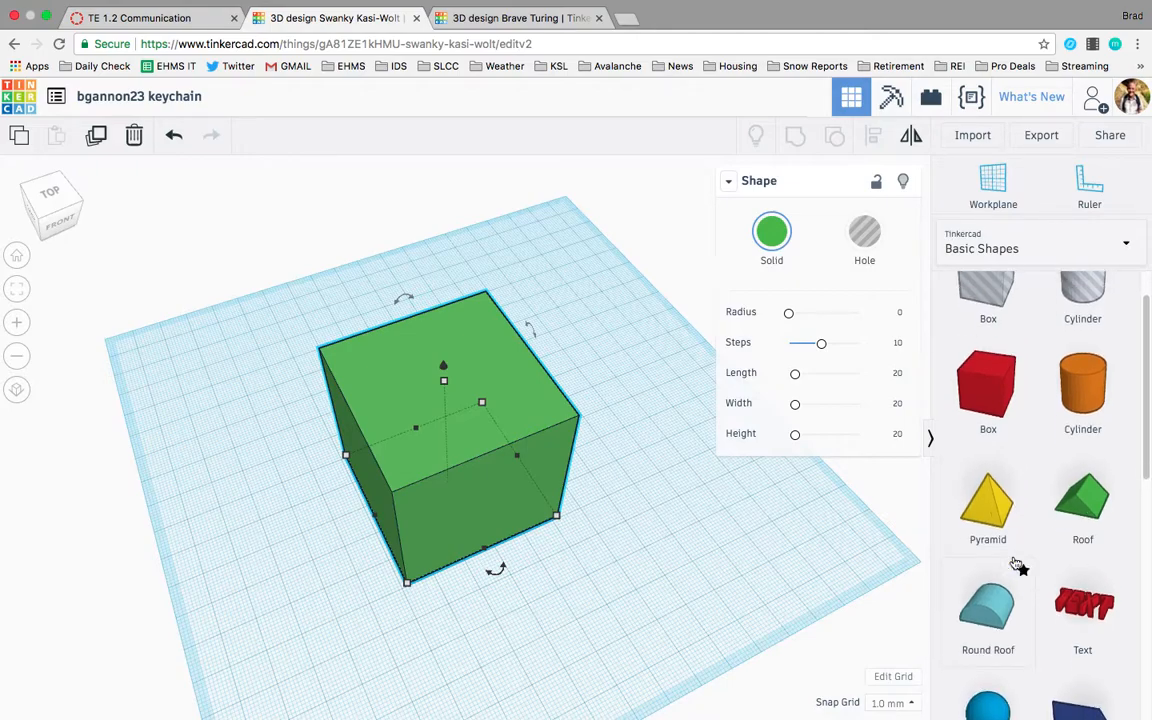
scroll(1015, 563, "up", 2)
scroll(1015, 563, "down", 5)
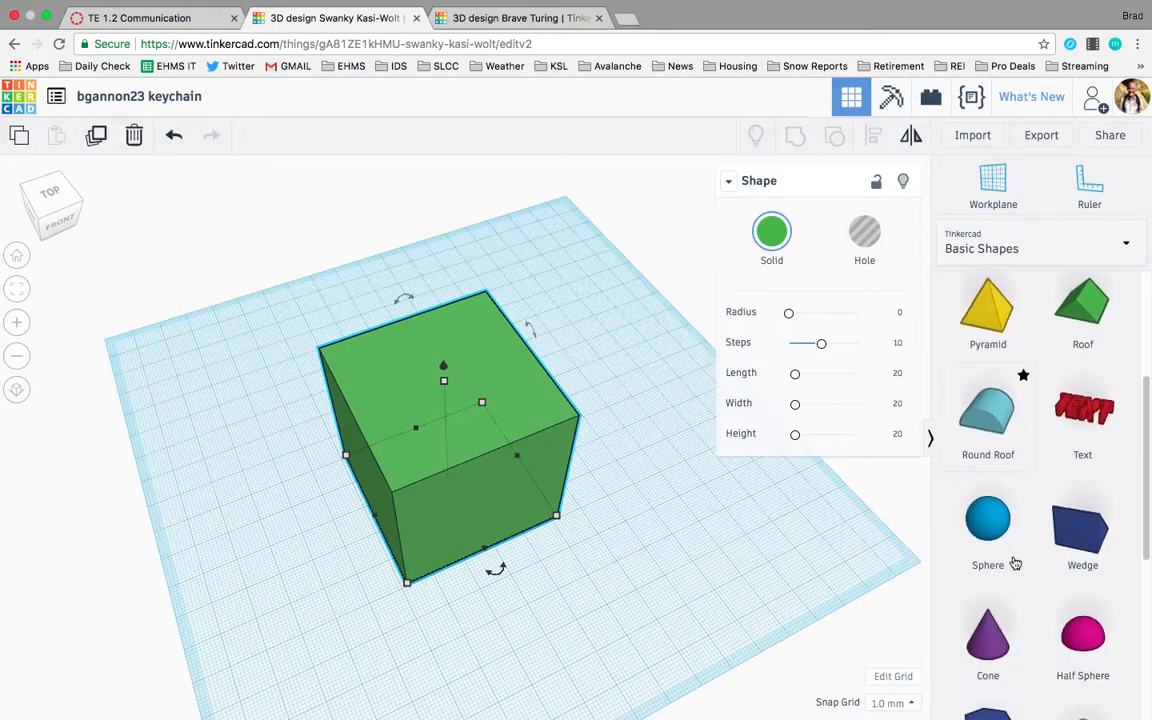
scroll(1015, 563, "down", 3)
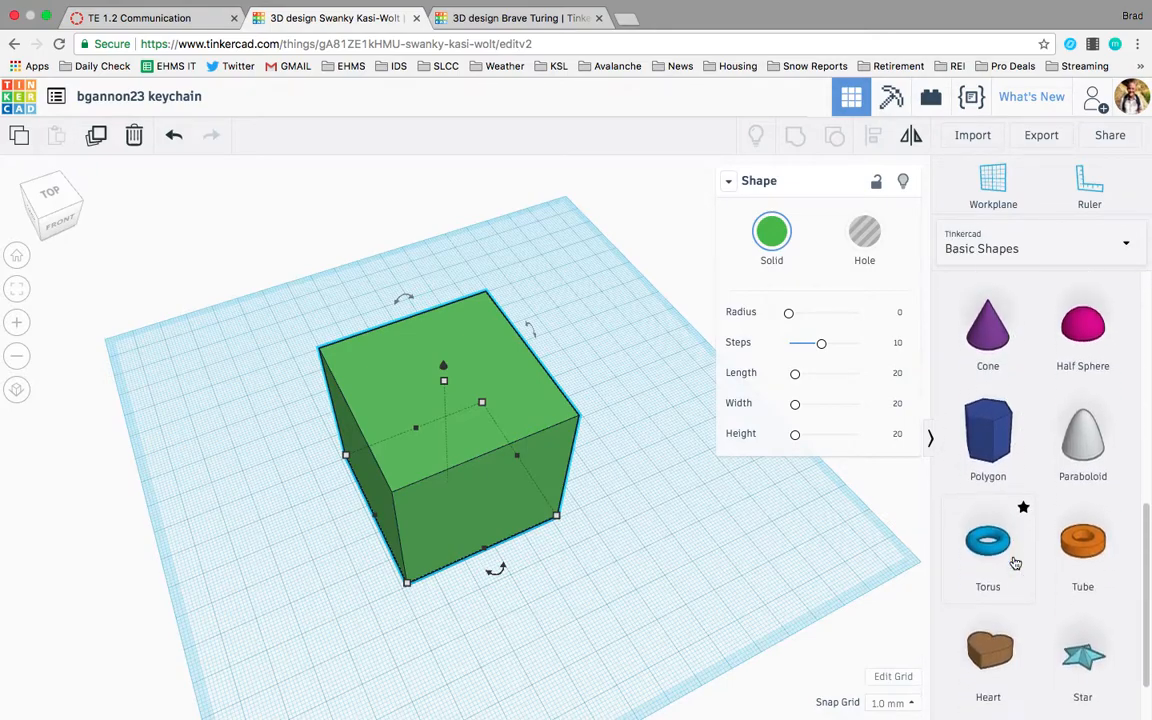
left_click_drag(995, 651, 659, 562)
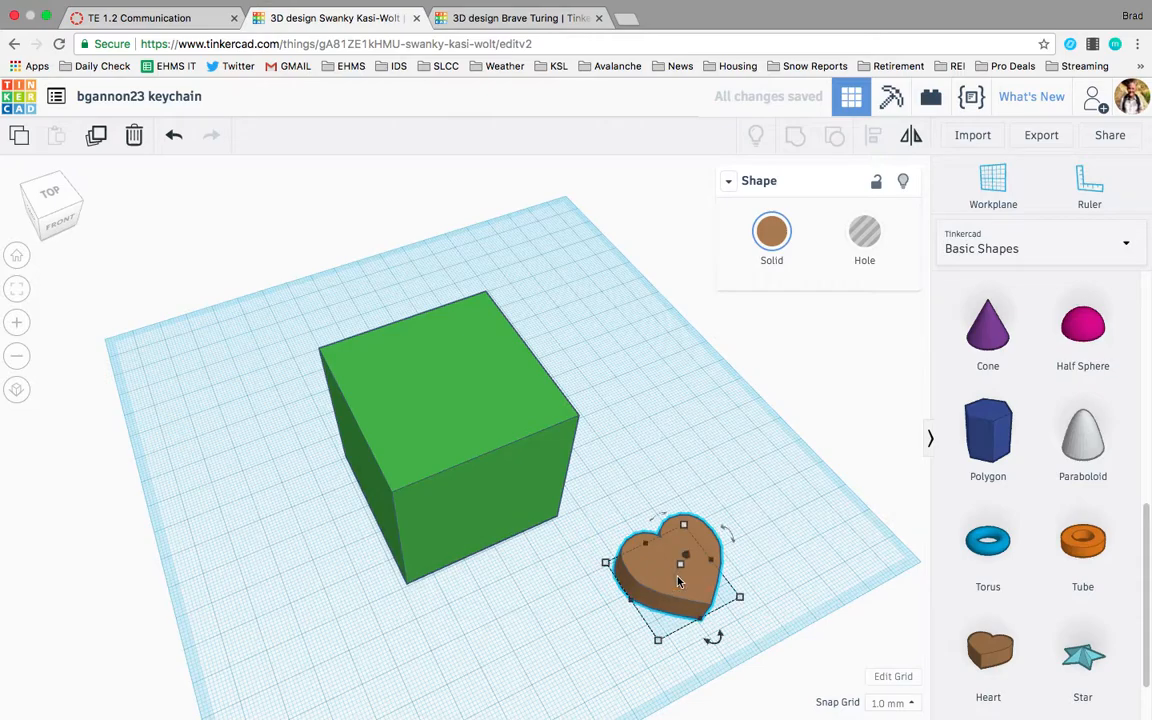
Set the heart's height to 60 mm.
right_click_drag(740, 505, 727, 524)
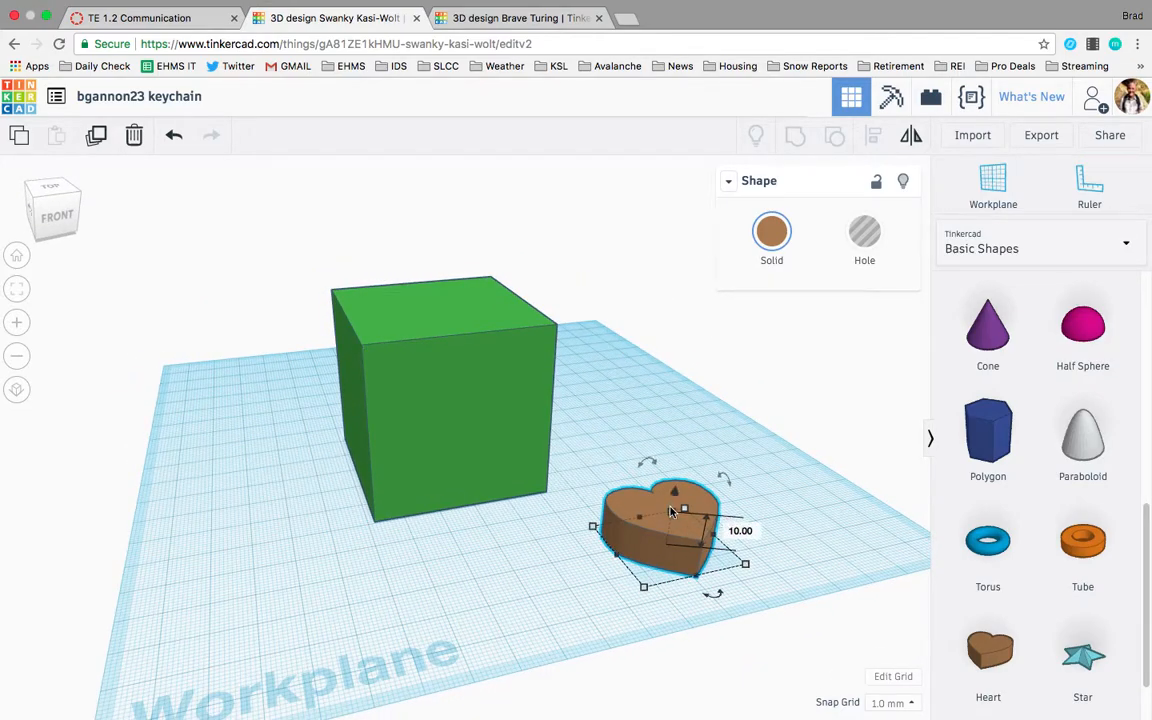
left_click(744, 531)
type("60")
key("Return")
Move the heart onto the box's top face and switch to a top view.
left_click_drag(689, 458, 437, 393)
right_click_drag(514, 506, 503, 608)
left_click_drag(438, 480, 462, 474)
left_click(610, 506)
left_click(446, 487)
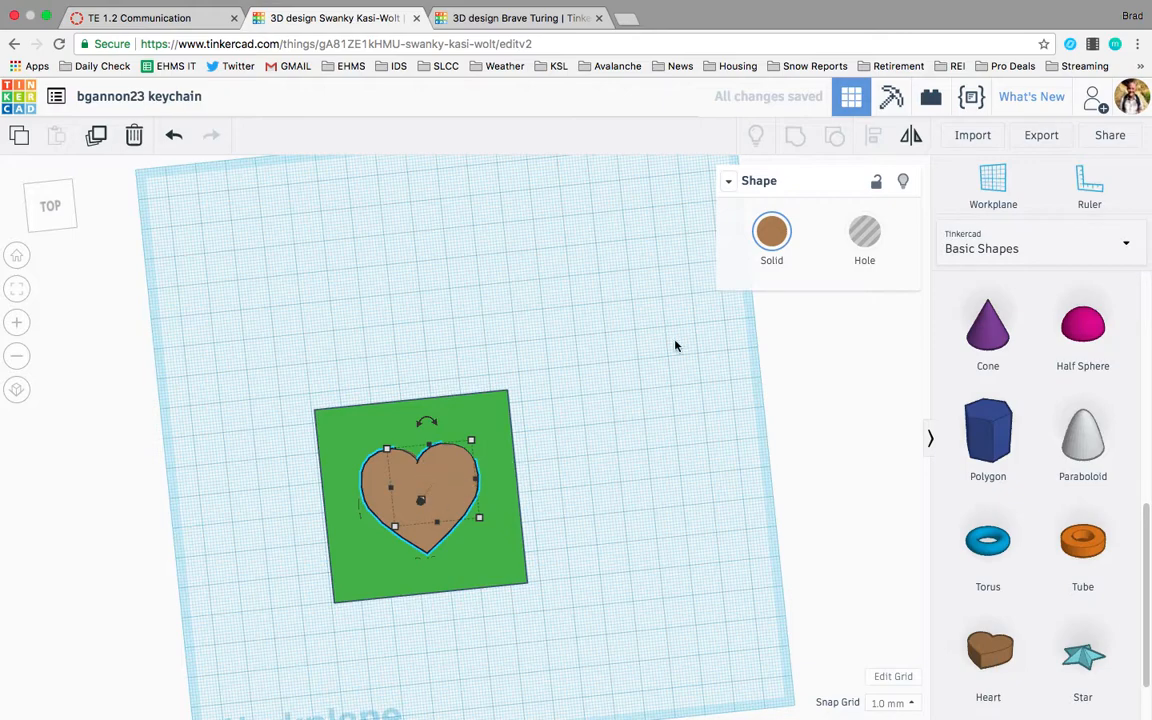
Make the heart a hole.
left_click(864, 232)
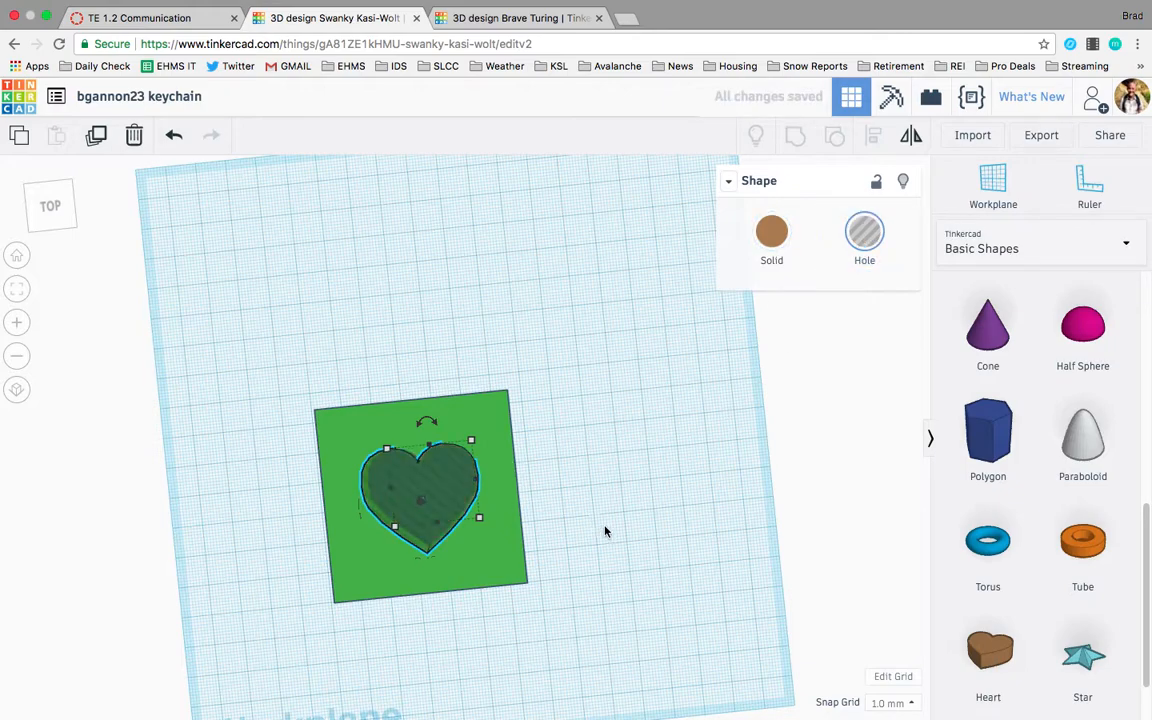
left_click(634, 564)
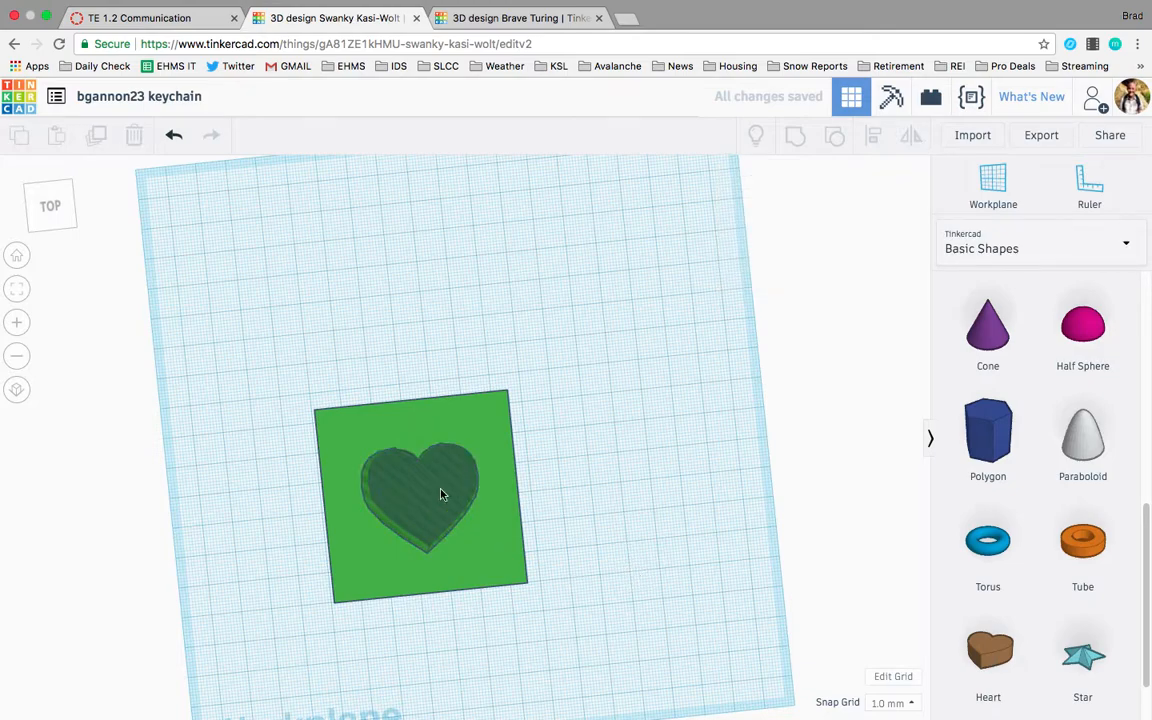
Select the box and heart and align them on their horizontal centres.
left_click_drag(595, 613, 336, 444)
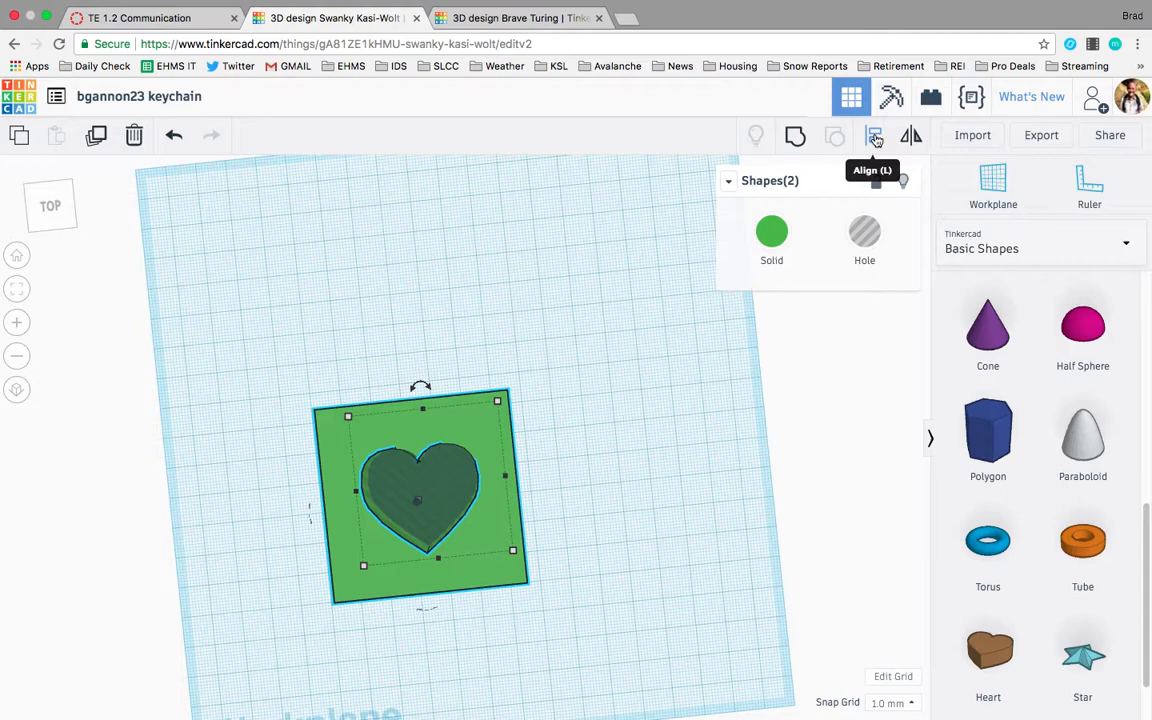
left_click(875, 139)
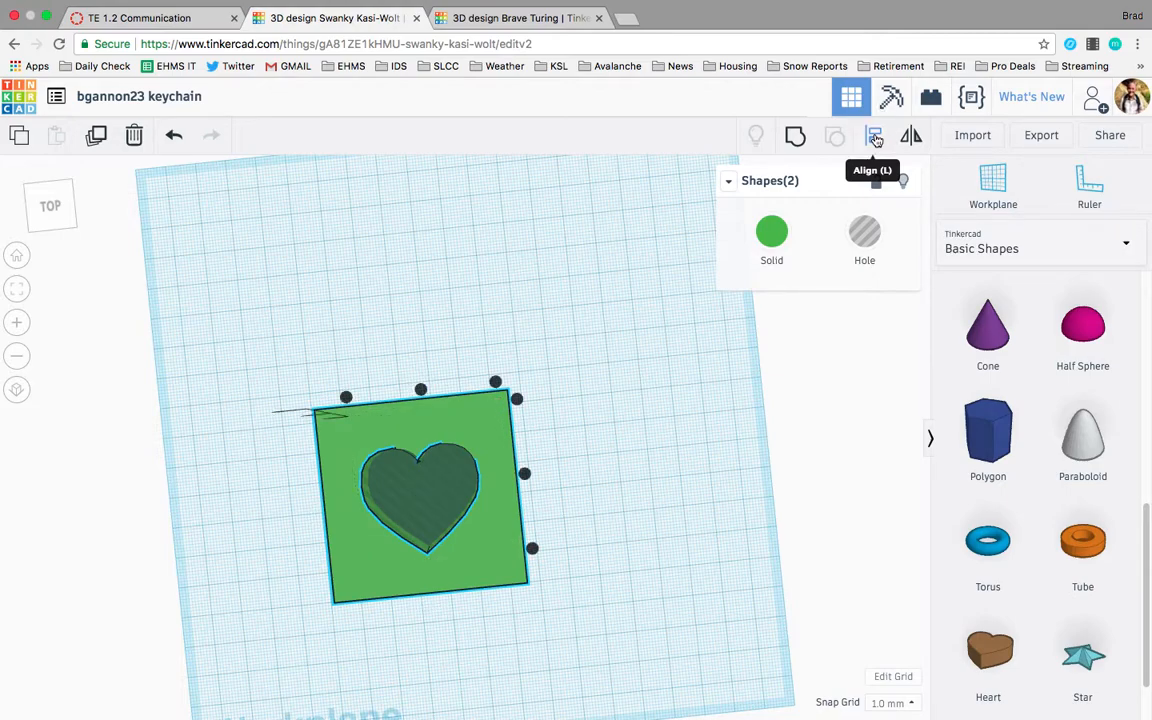
left_click(421, 390)
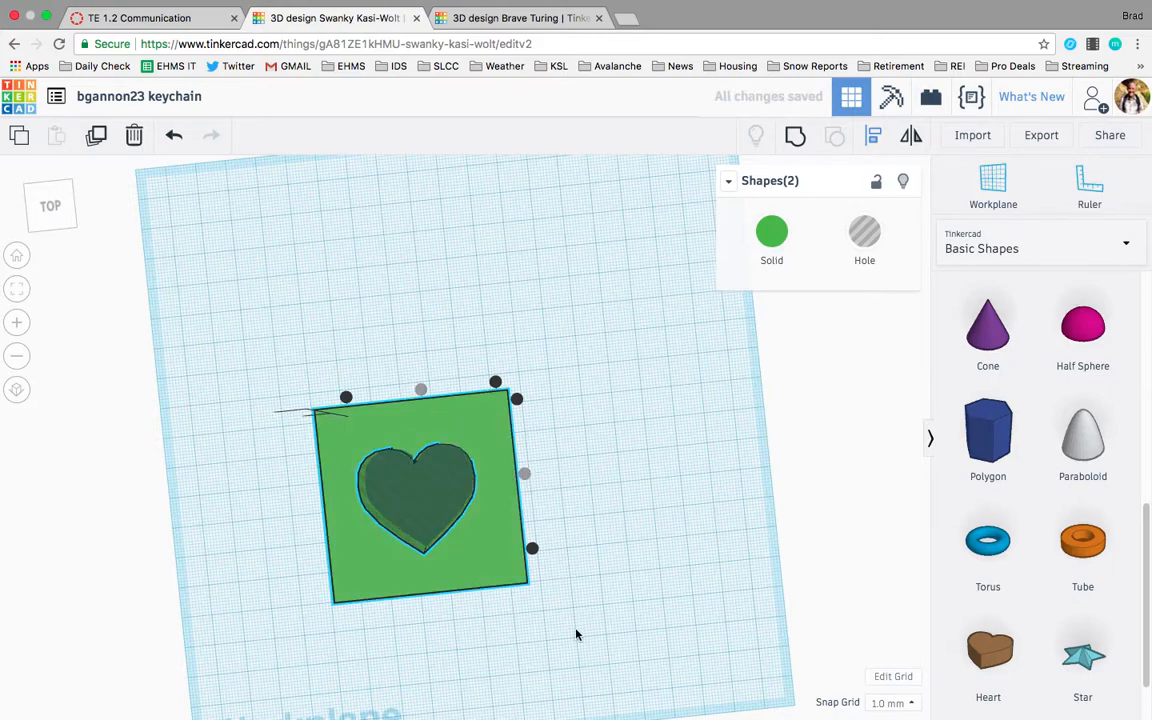
left_click(519, 643)
right_click_drag(519, 638, 546, 629)
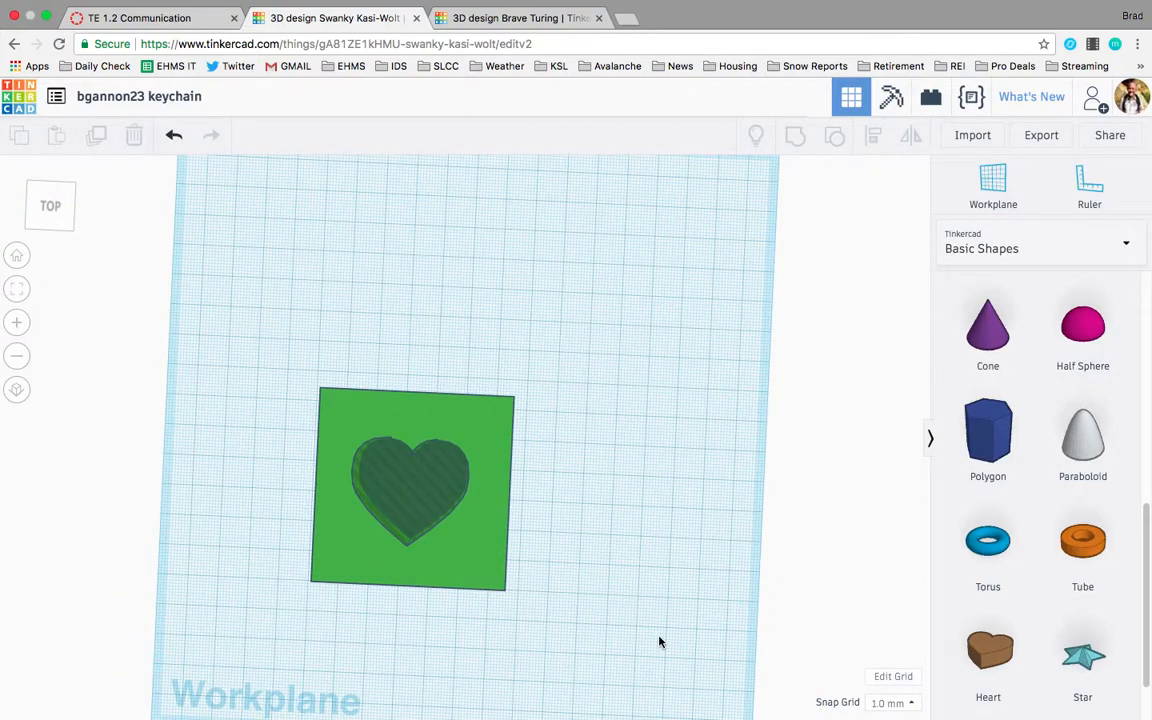
Select both shapes and group them to cut the heart out of the box.
left_click_drag(657, 641, 310, 394)
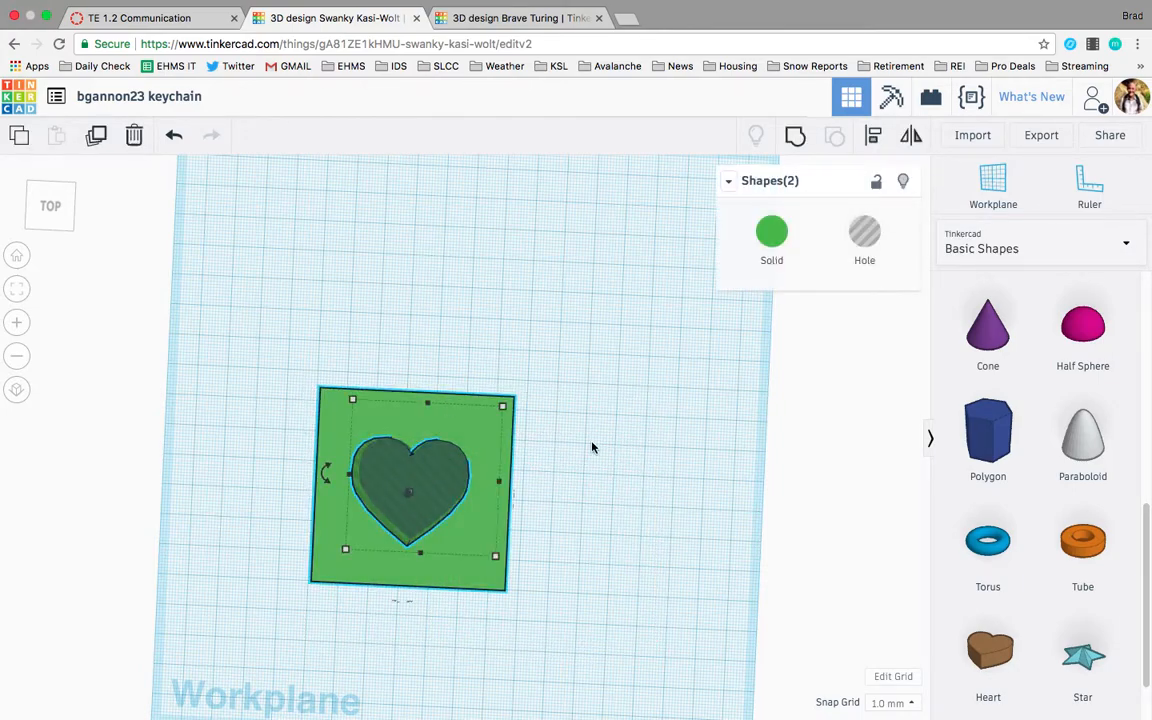
left_click(796, 139)
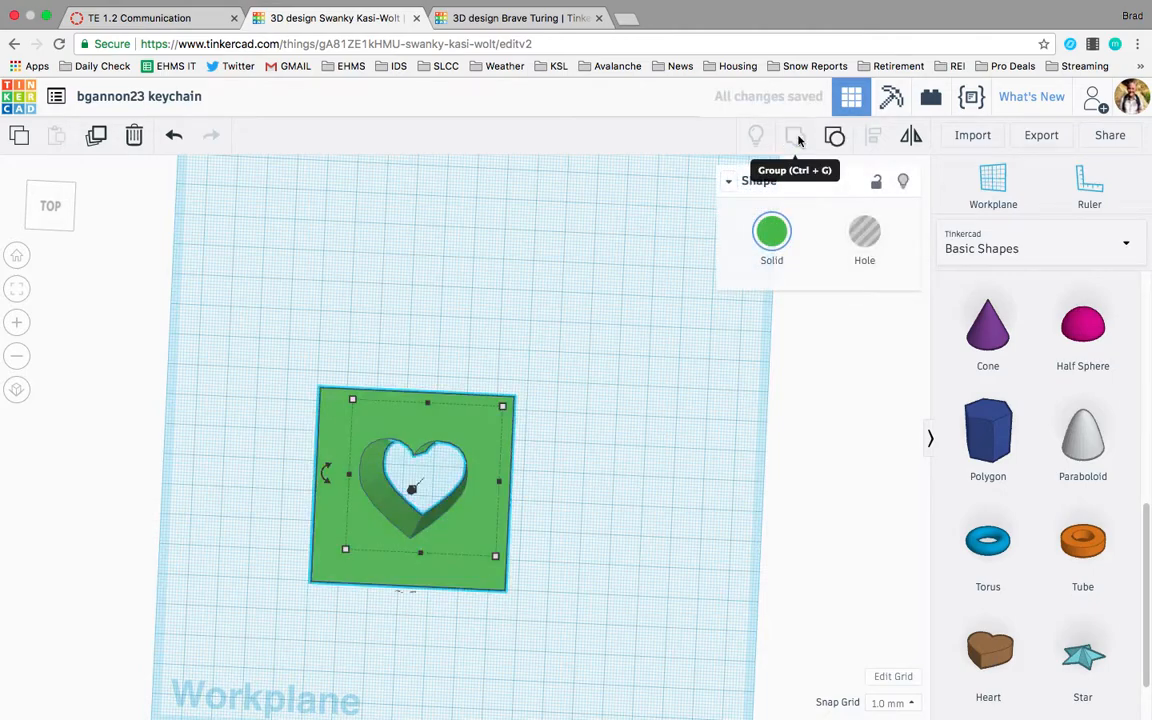
Orbit around the grouped box to examine the heart cutout.
left_click(569, 540)
right_click_drag(569, 540, 581, 502)
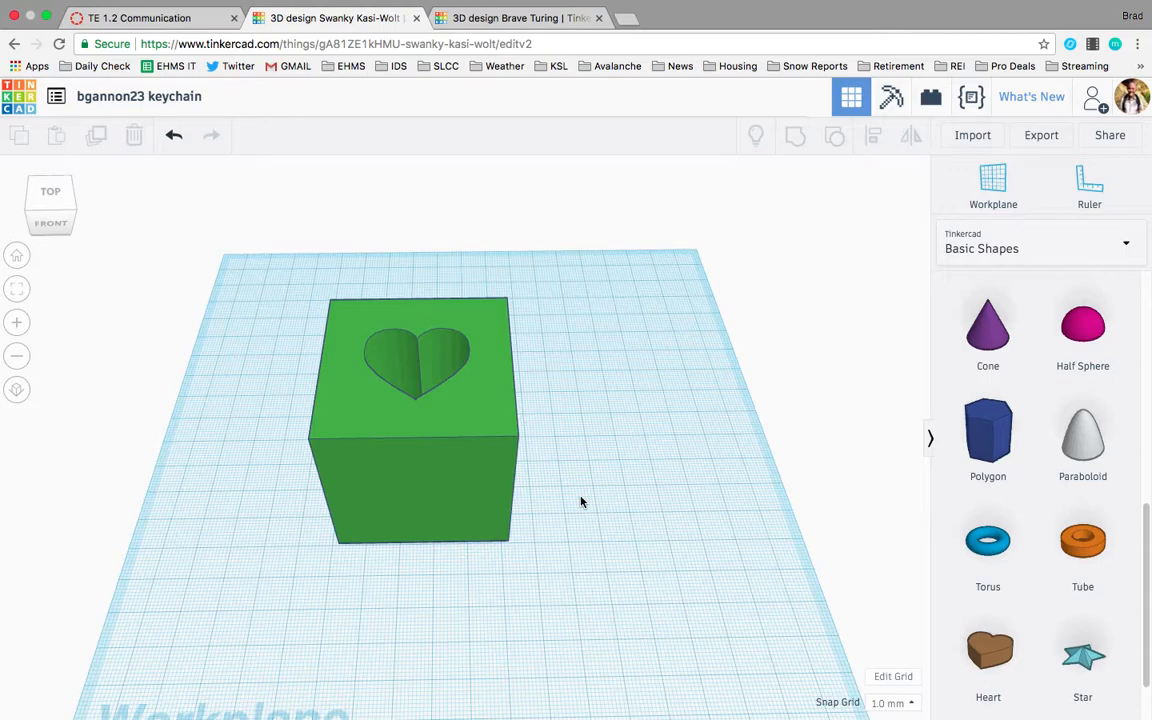
left_click(494, 466)
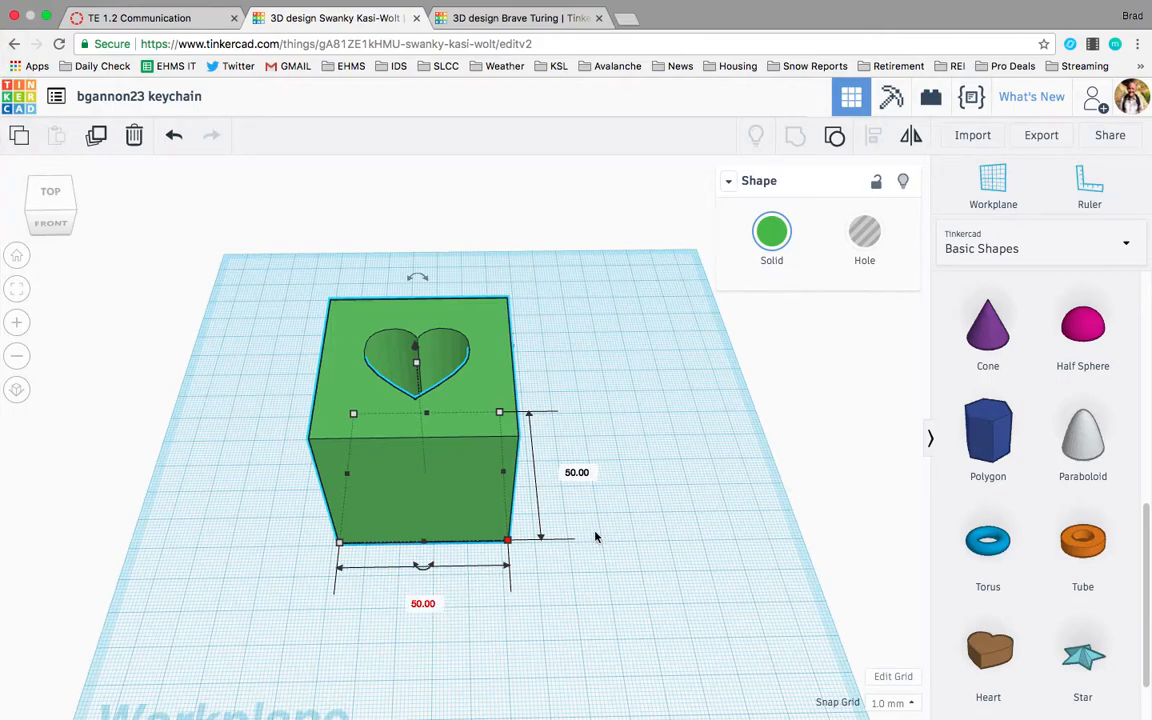
right_click_drag(494, 454, 451, 357)
mouse_move(416, 301)
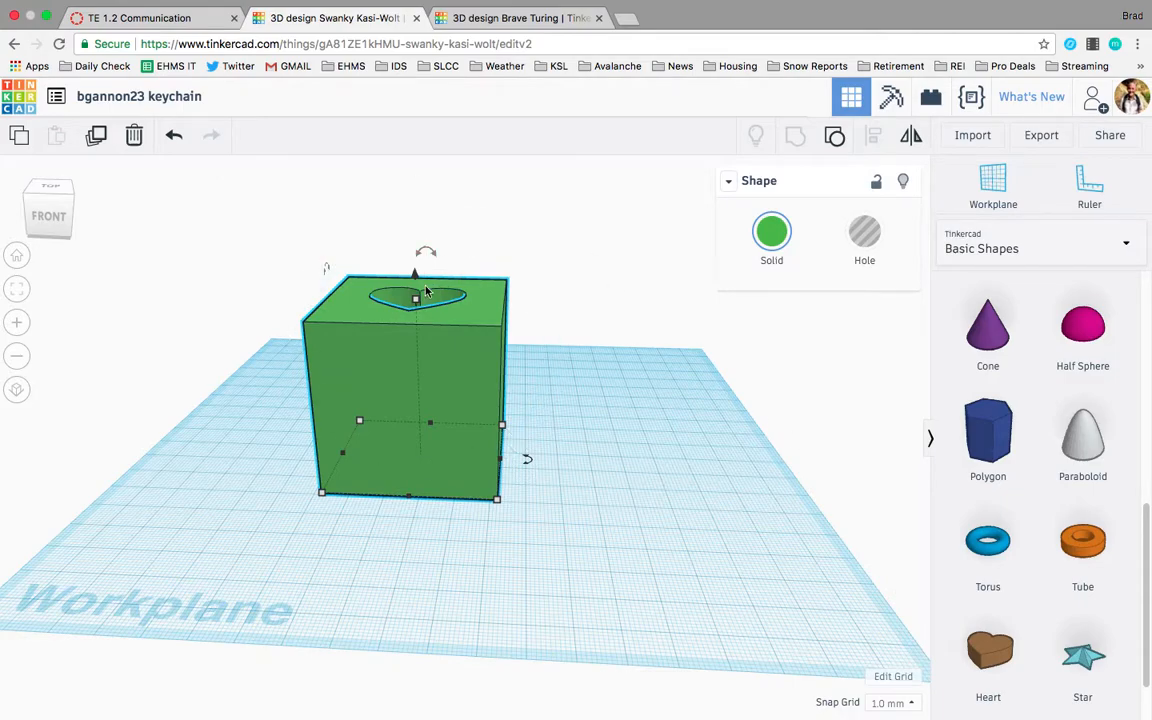
Switch to the Brave Turing design and rename it with the student's username followed by "keychain".
left_click(520, 19)
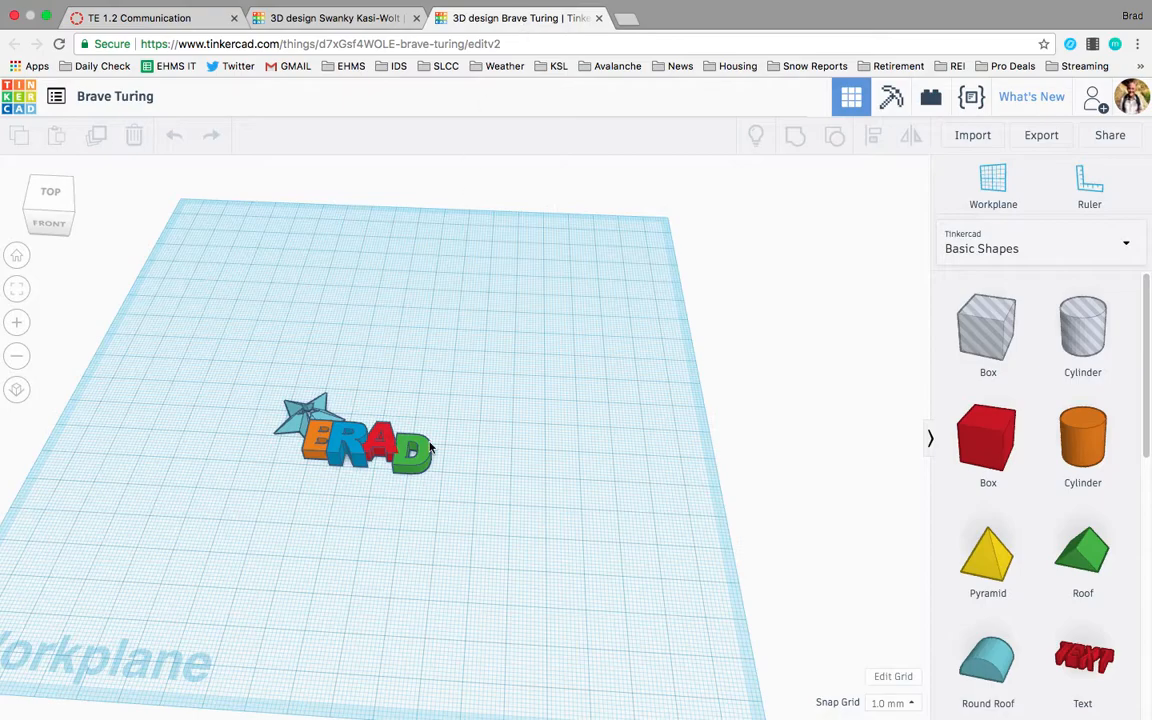
right_click_drag(393, 527, 427, 524)
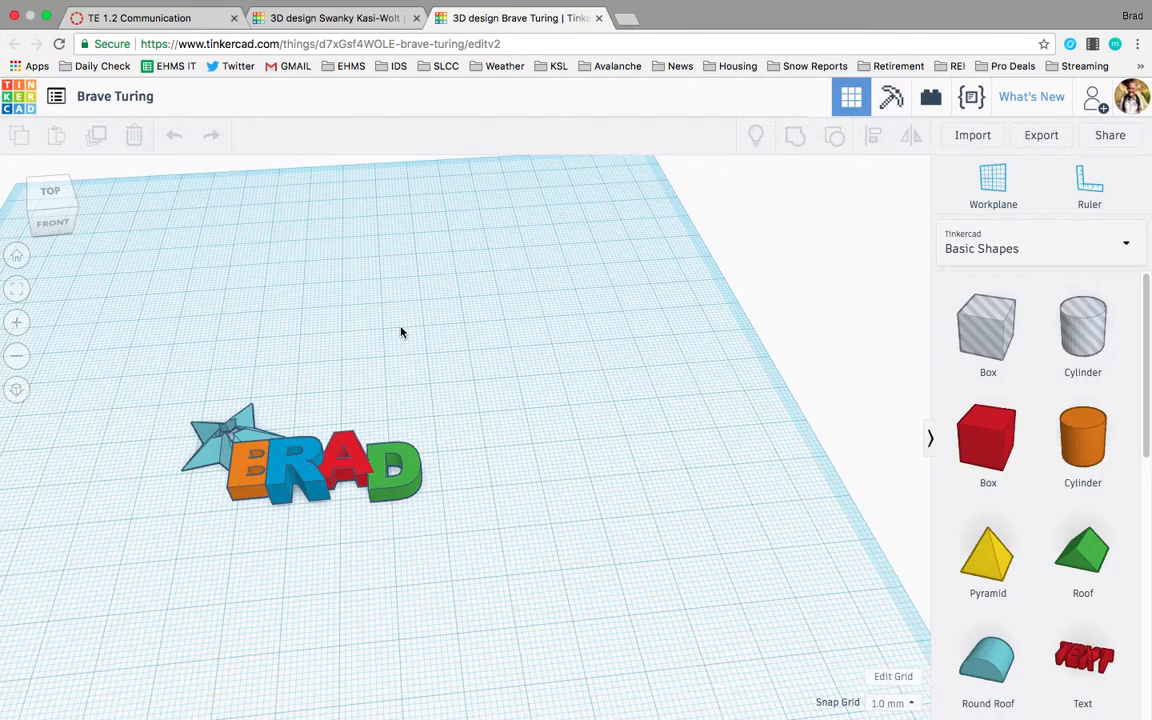
left_click(130, 96)
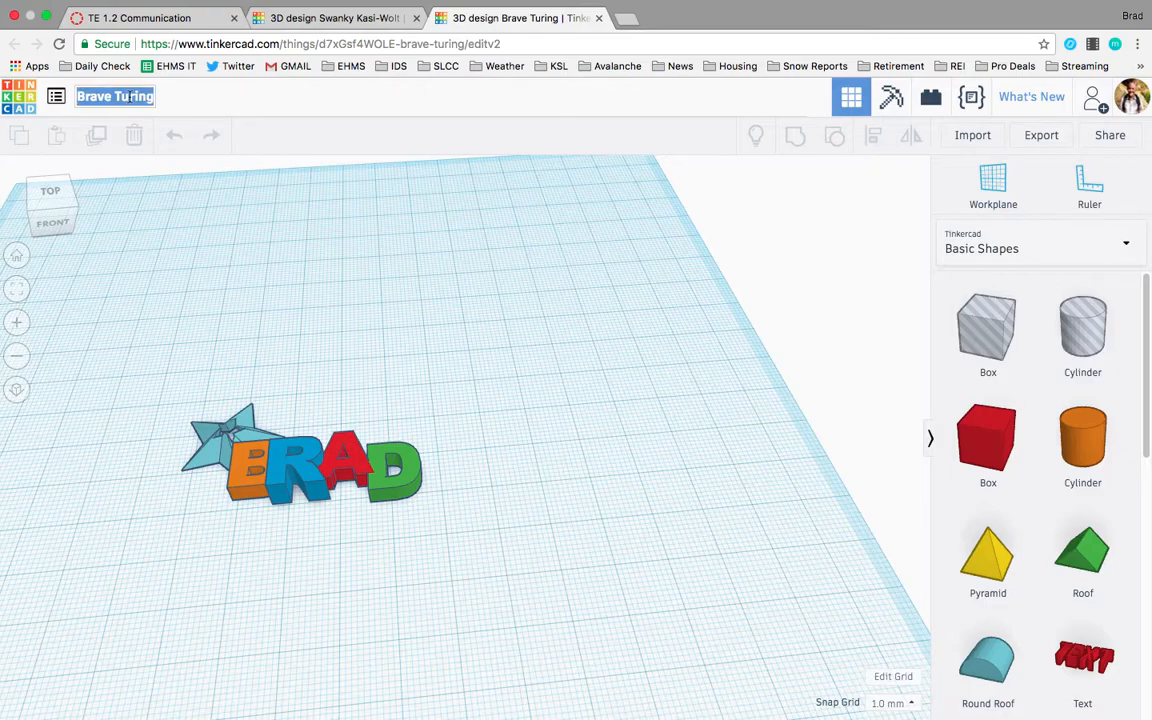
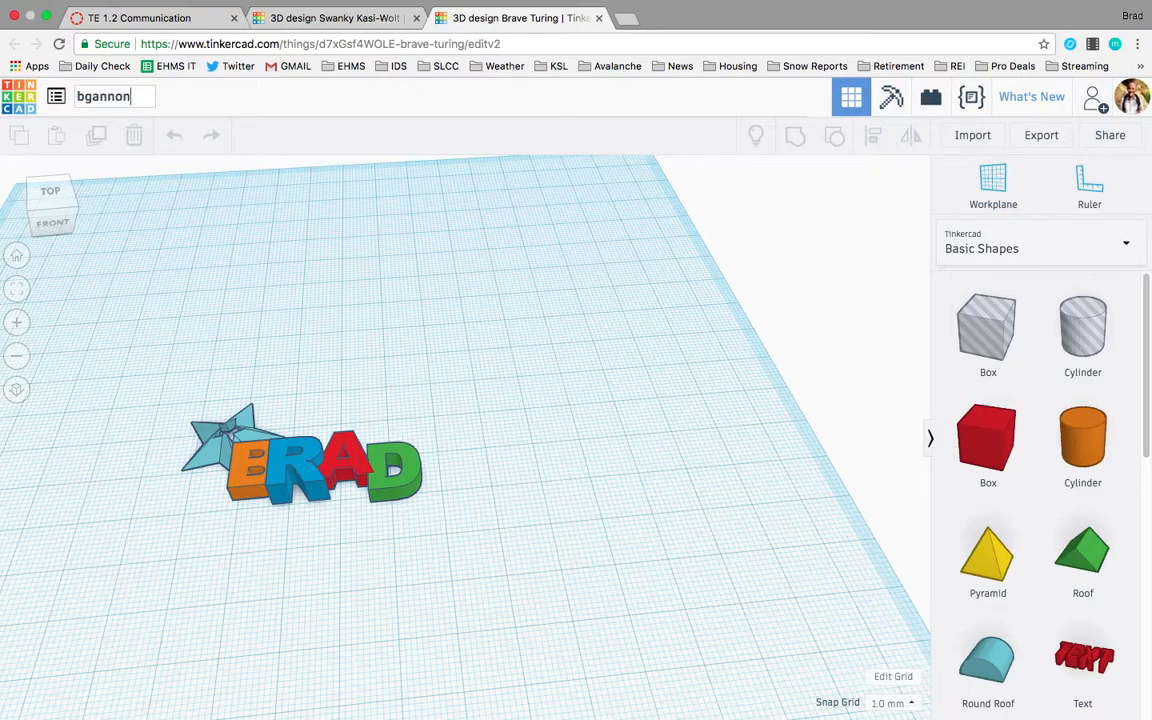
key("Return")
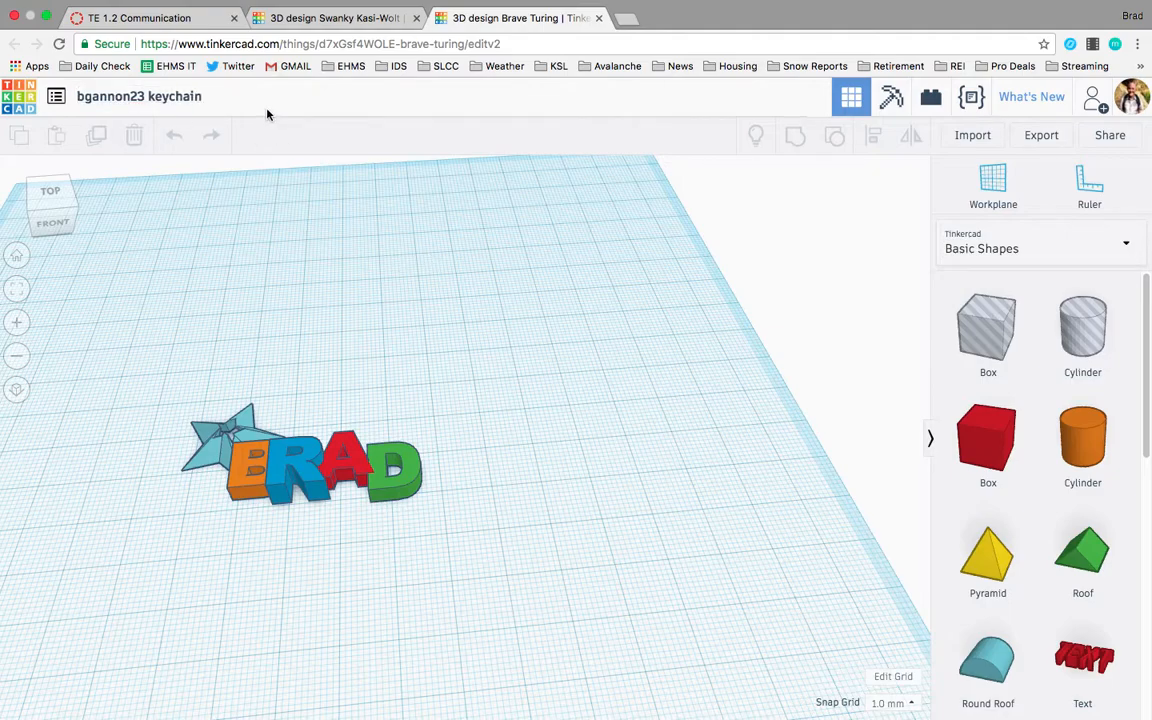
Switch the shape library to Text and place a Text shape on the workplane.
right_click_drag(375, 612, 353, 608)
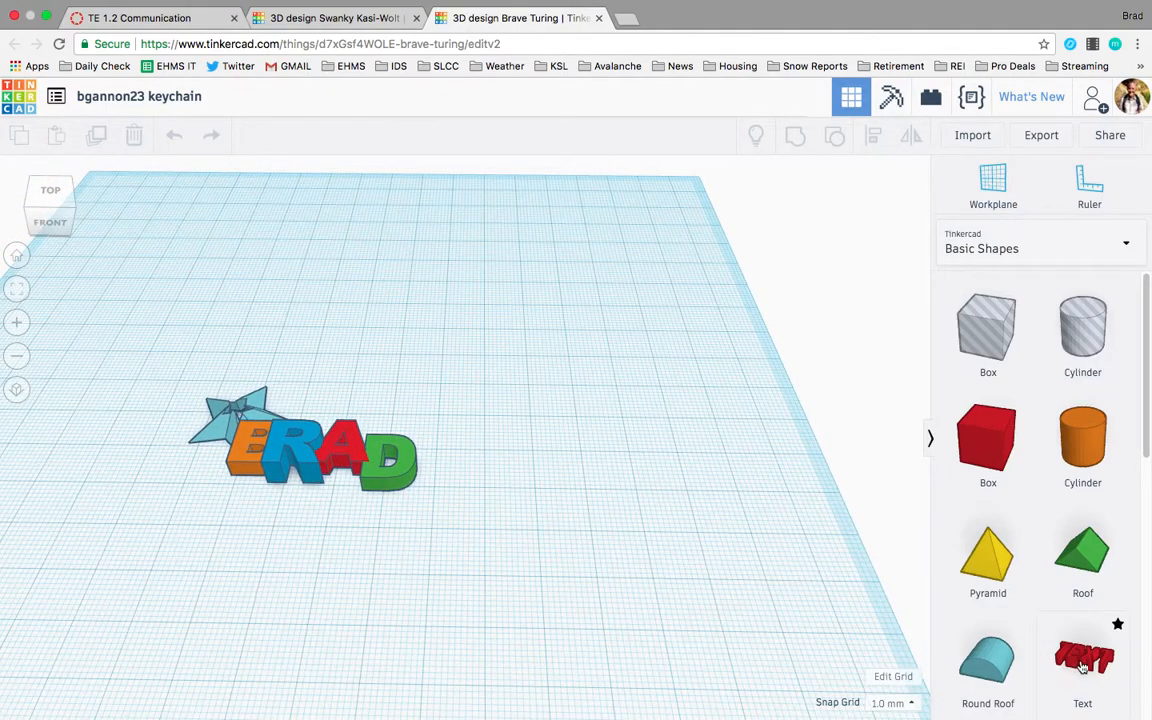
left_click(1017, 249)
left_click(977, 323)
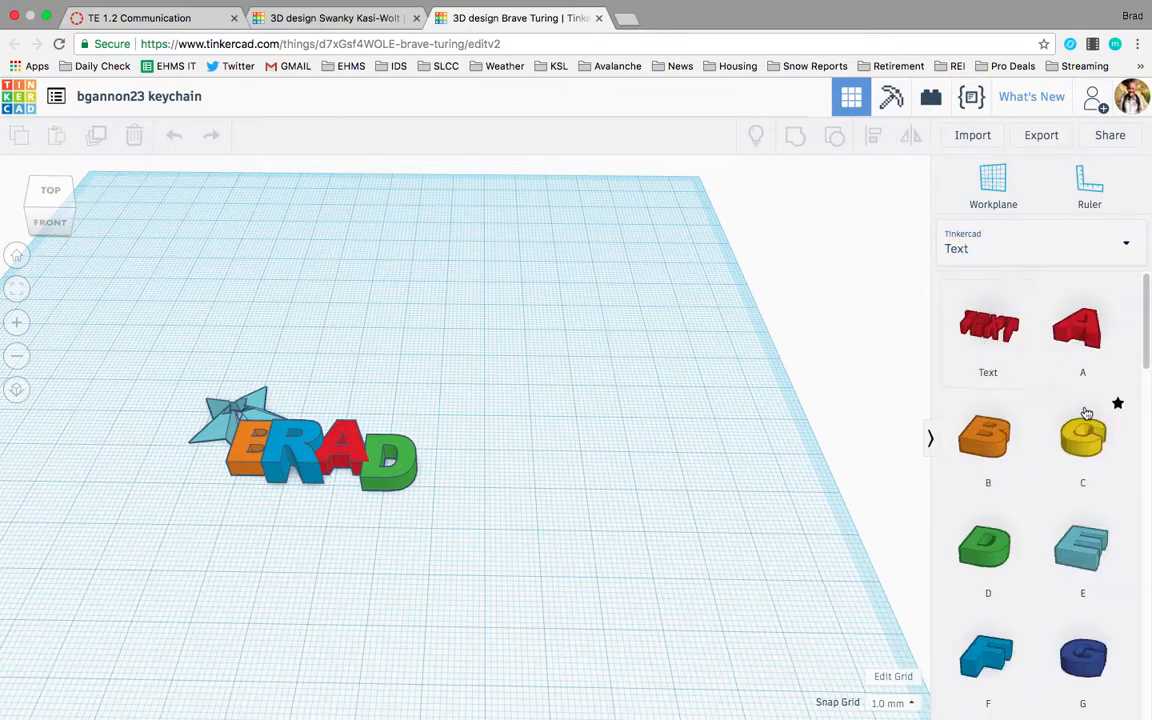
left_click_drag(988, 337, 570, 313)
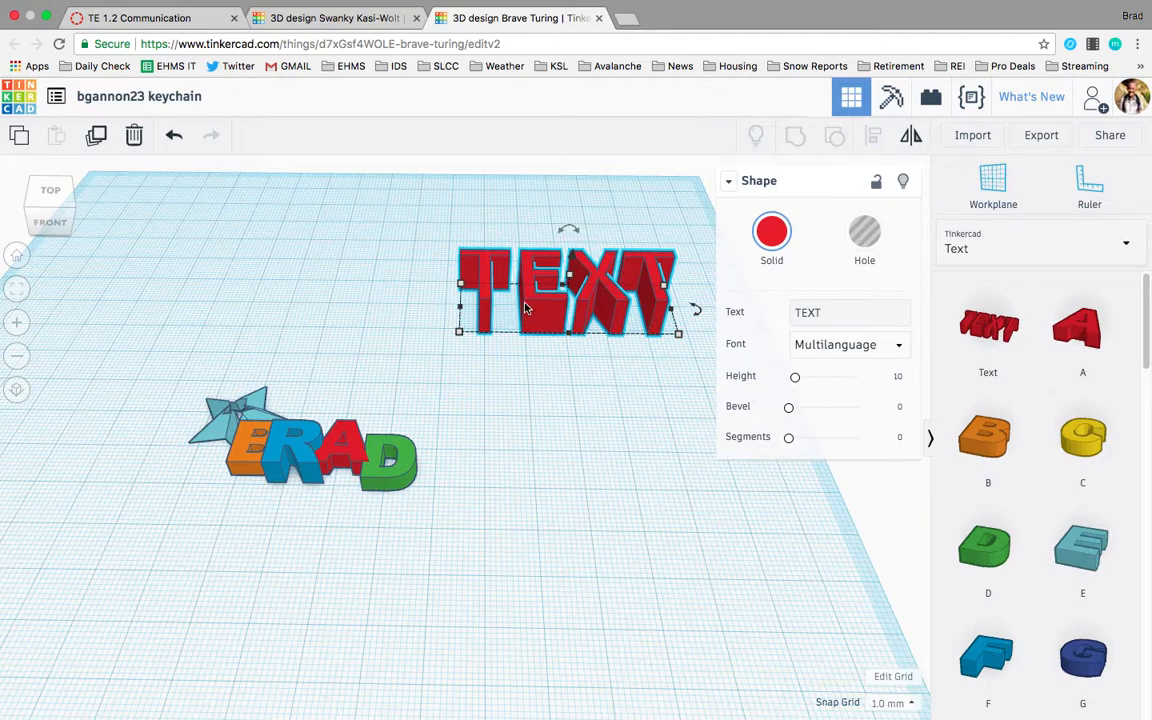
Change the text shape to read M and set its font to Sans.
left_click(862, 320)
double_click(862, 320)
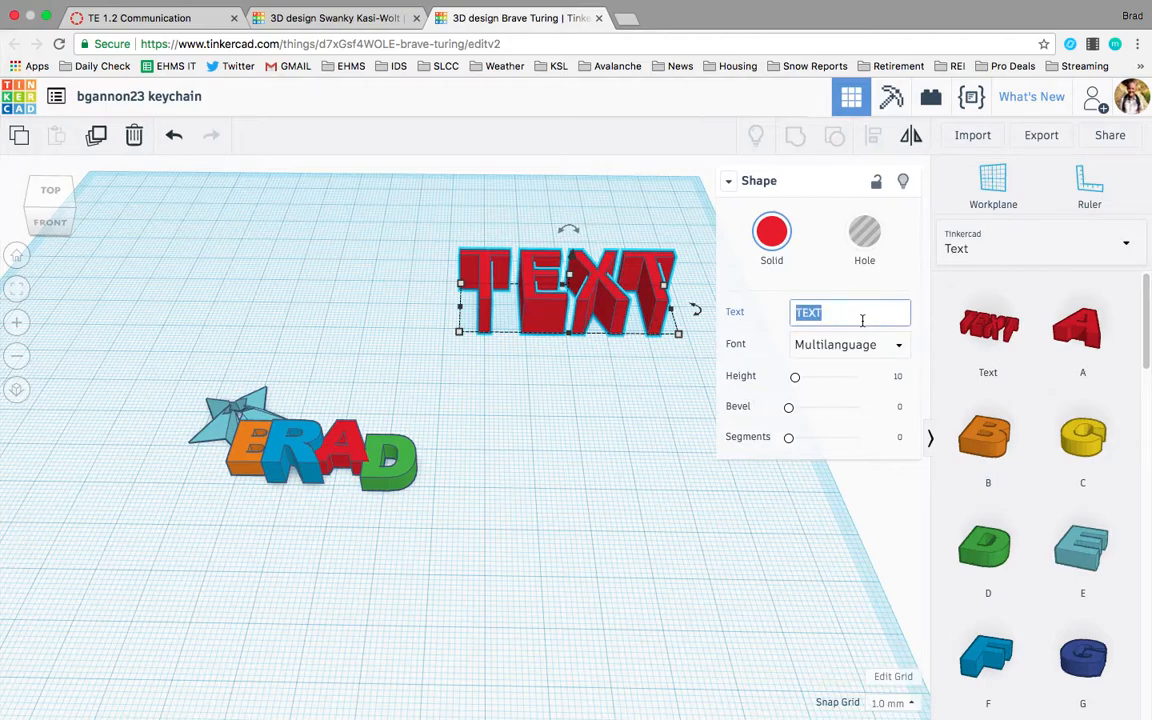
type("M")
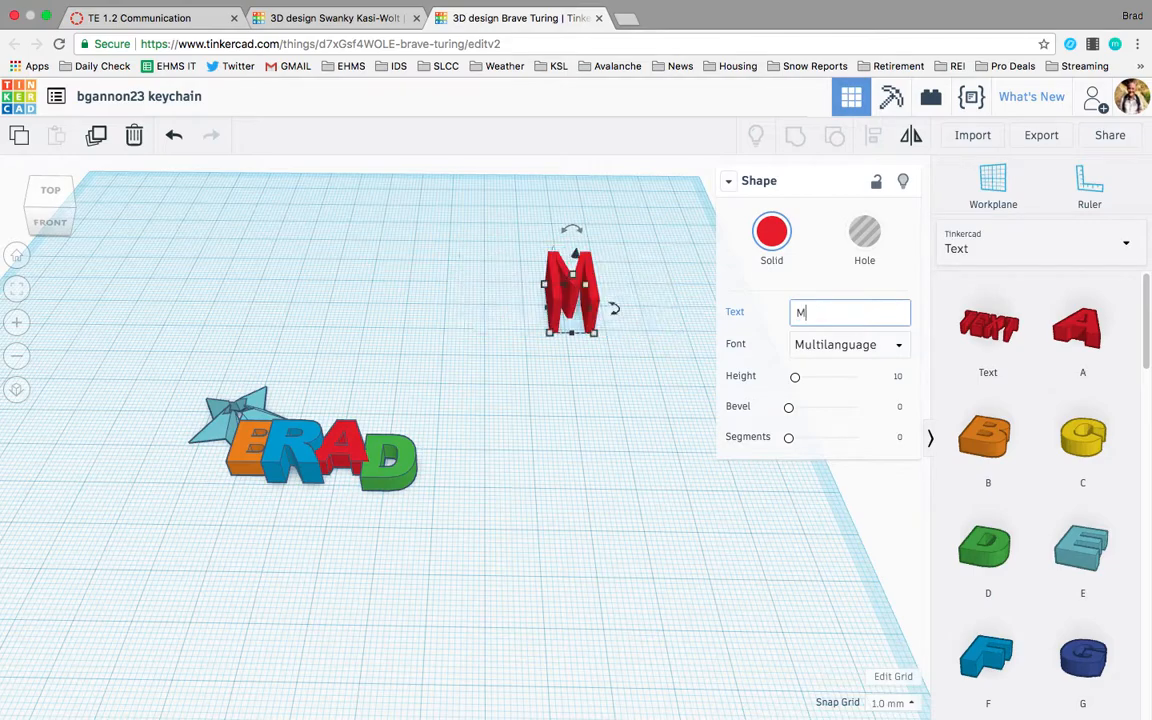
left_click(812, 347)
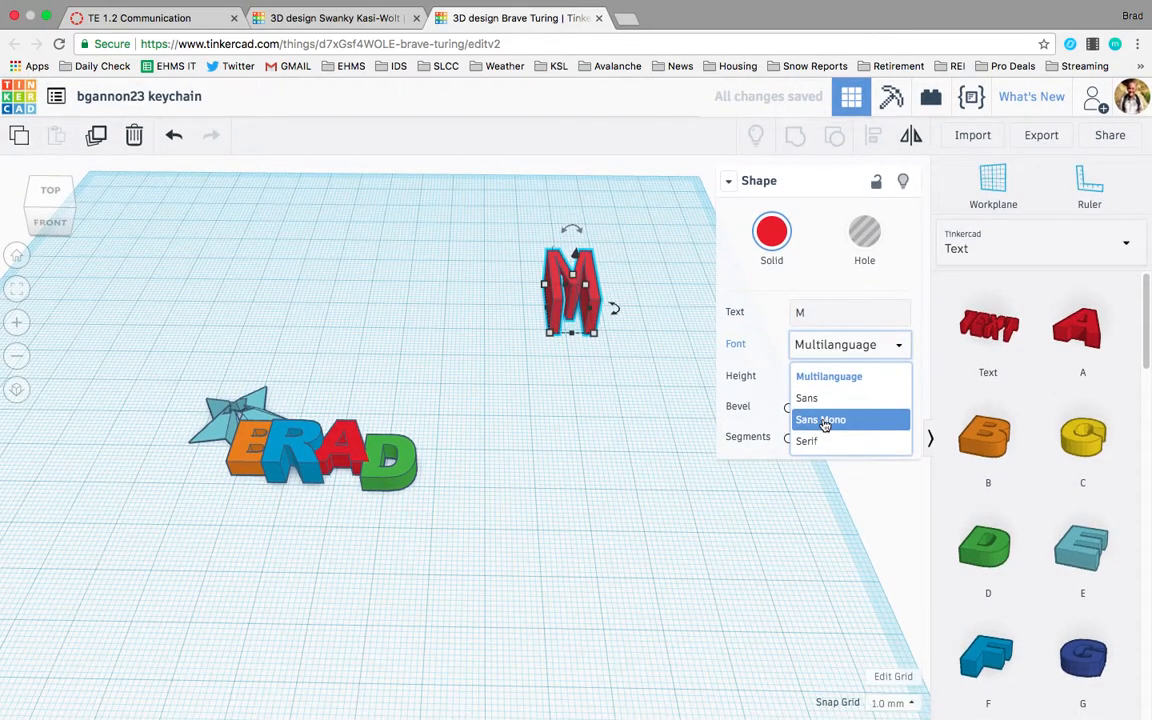
left_click(826, 401)
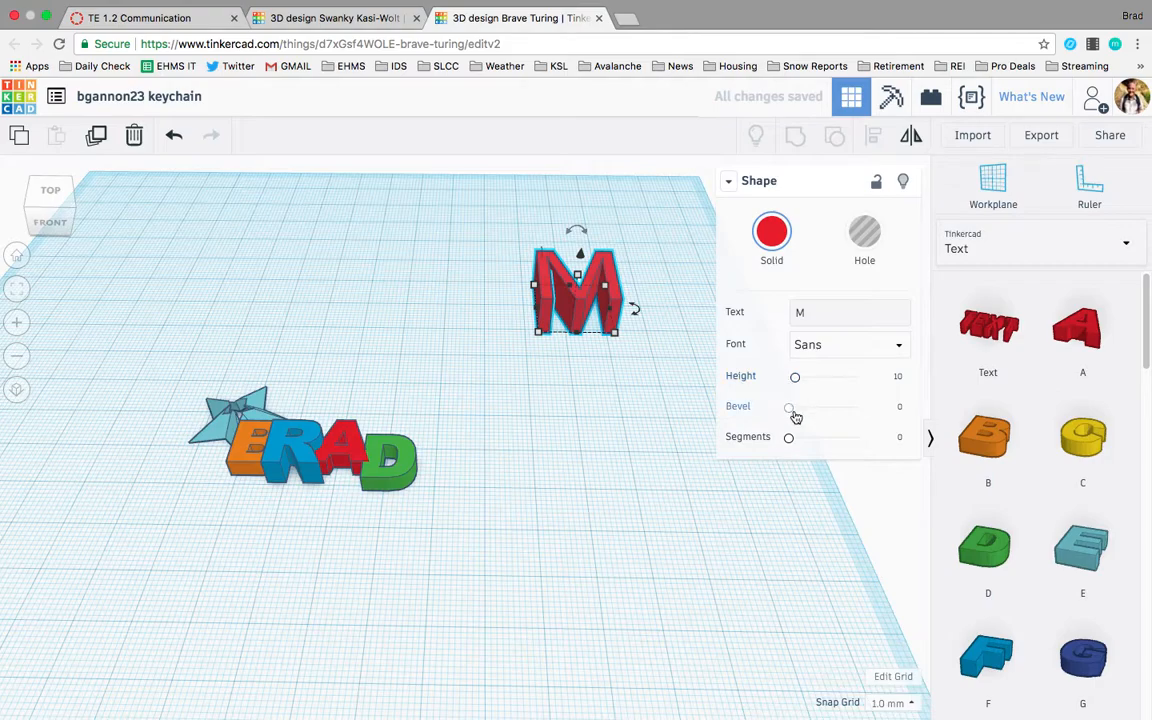
Set the M letter's bevel to 0.75.
left_click_drag(789, 406, 818, 406)
left_click(893, 405)
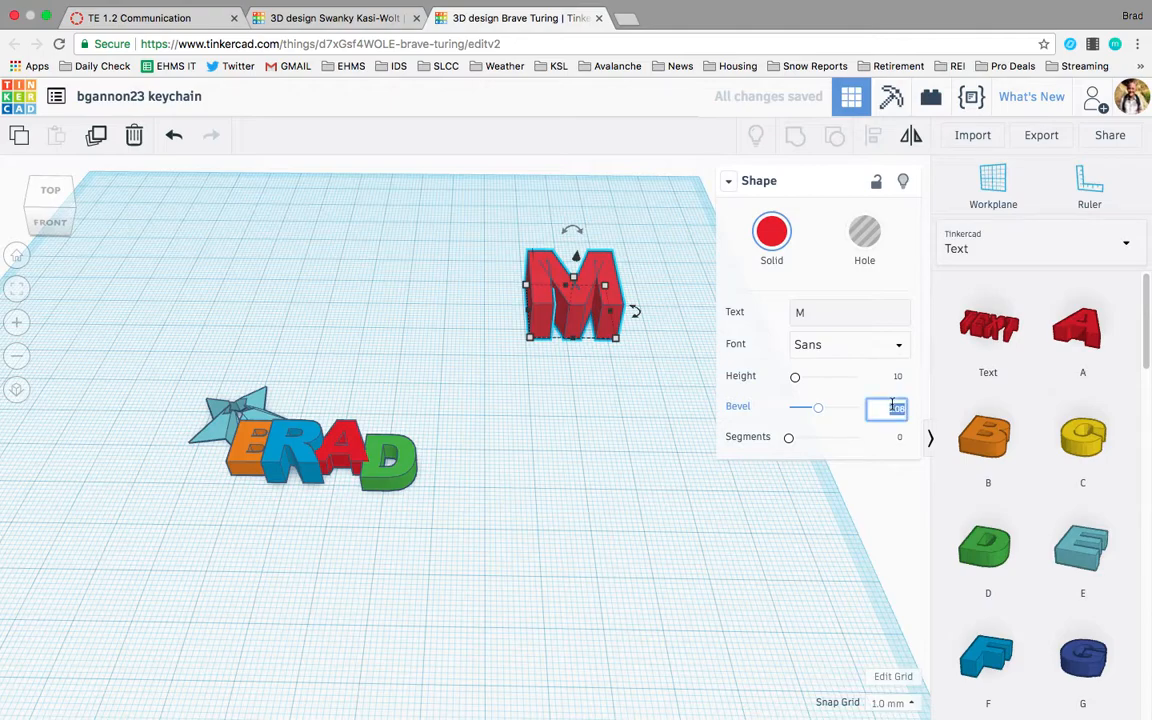
type("0.75")
key("Return")
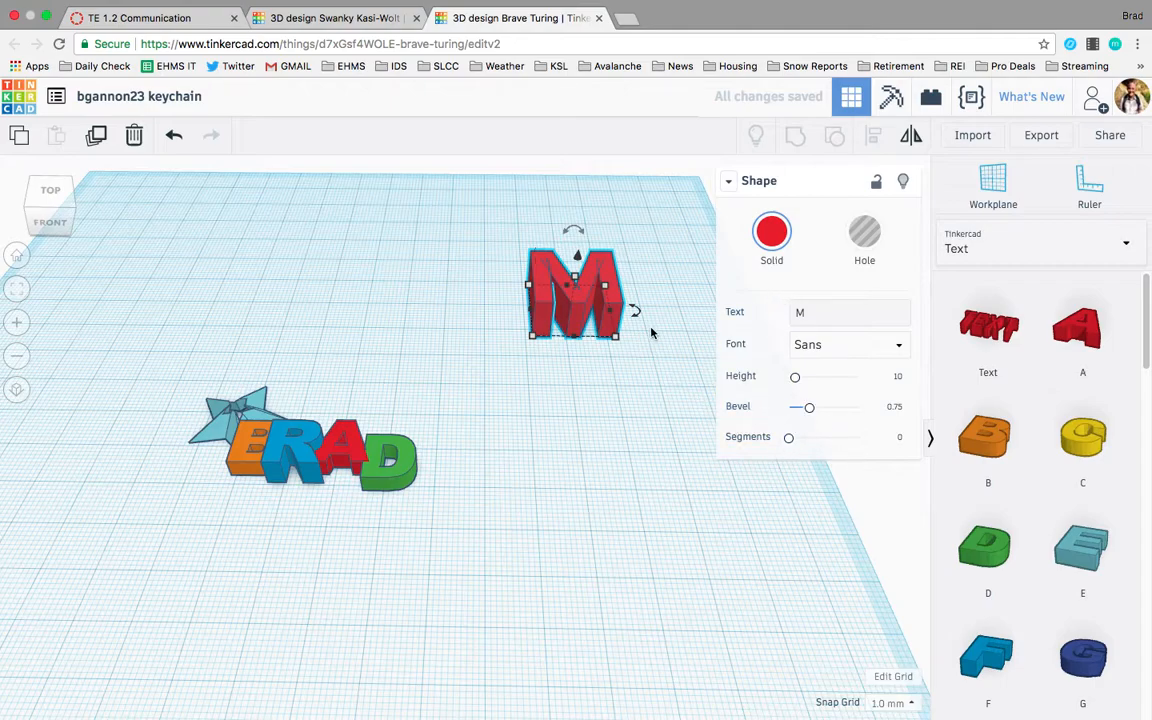
Move the M letter and paste a copy of it.
left_click(650, 378)
left_click_drag(576, 303, 535, 304)
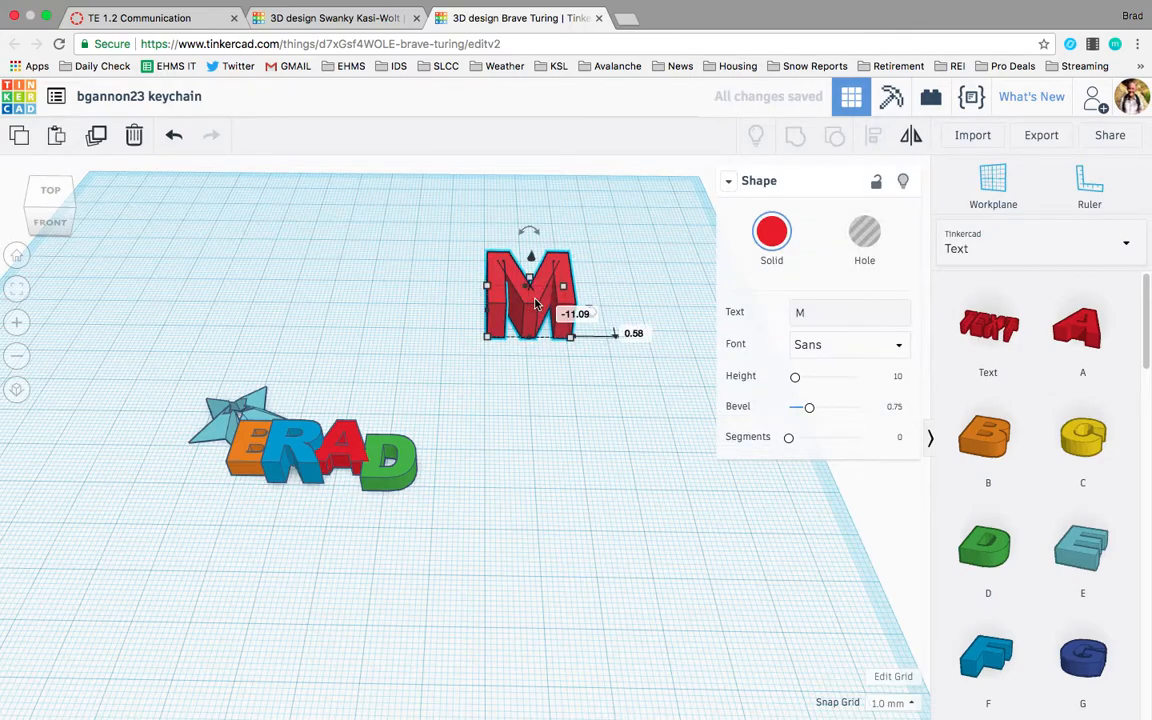
key("ctrl+c")
key("ctrl+v")
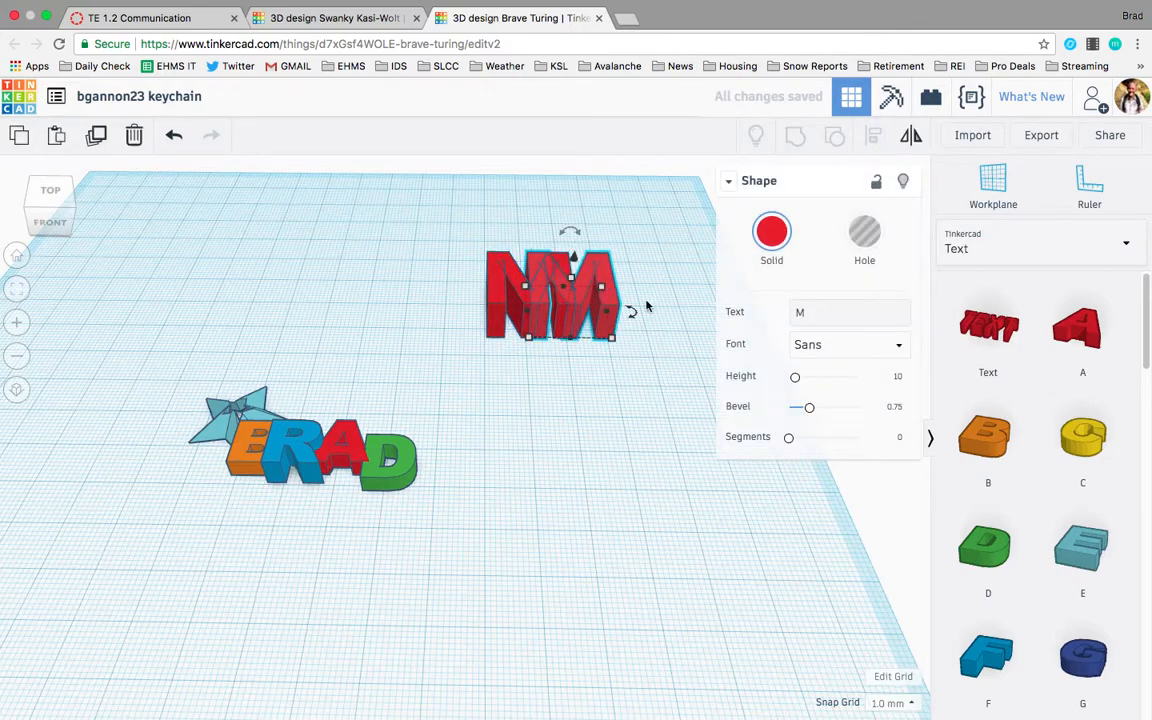
Change the copied letter's text to r and move it beside the M.
left_click(814, 308)
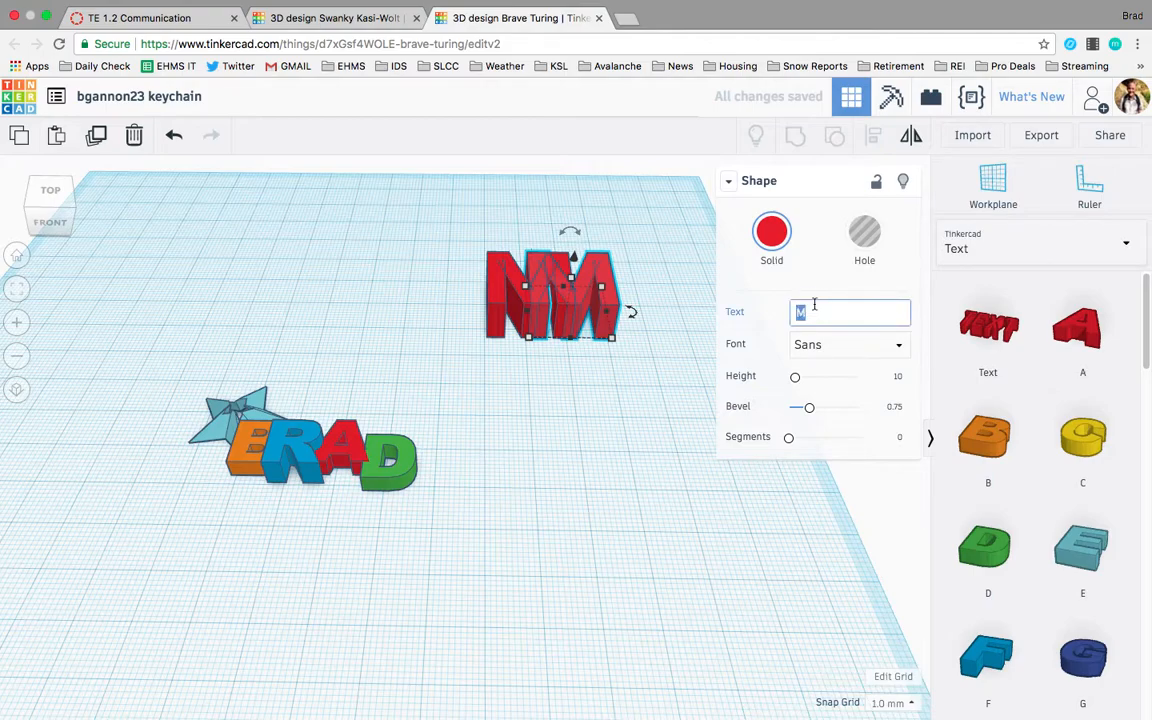
type("r")
left_click_drag(581, 267, 600, 274)
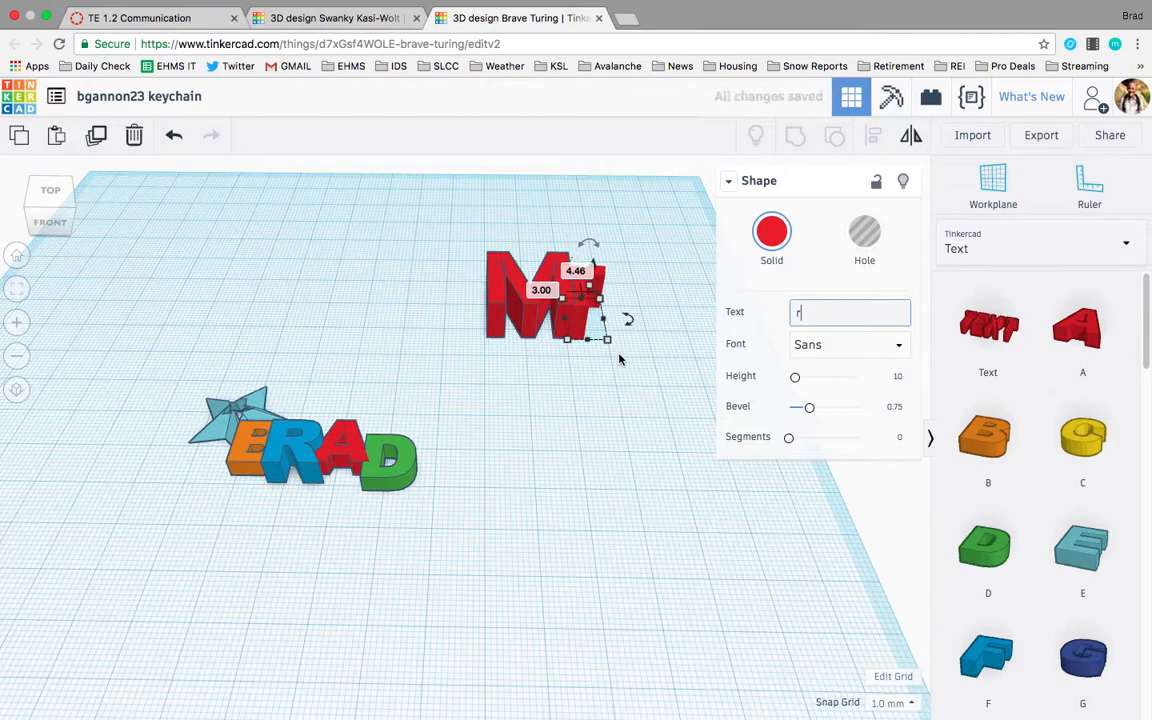
Set the r letter's height to about 7 mm.
scroll(619, 359, "up", 3)
left_click(620, 354)
left_click(610, 243)
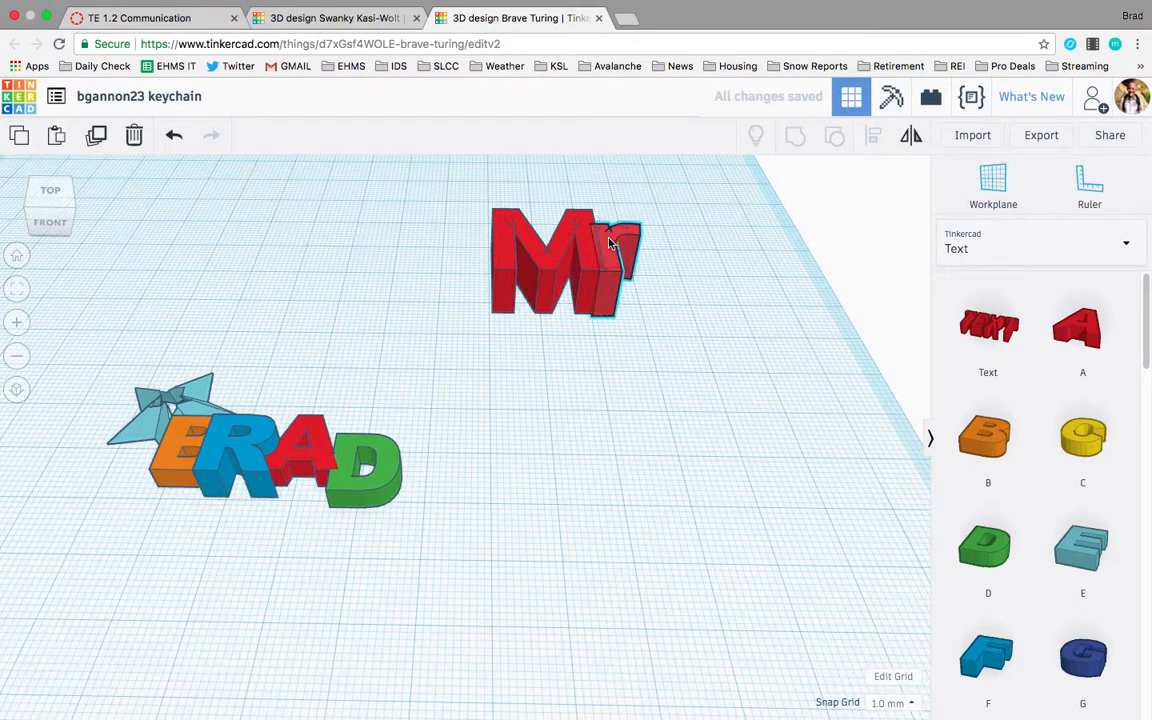
left_click(610, 243)
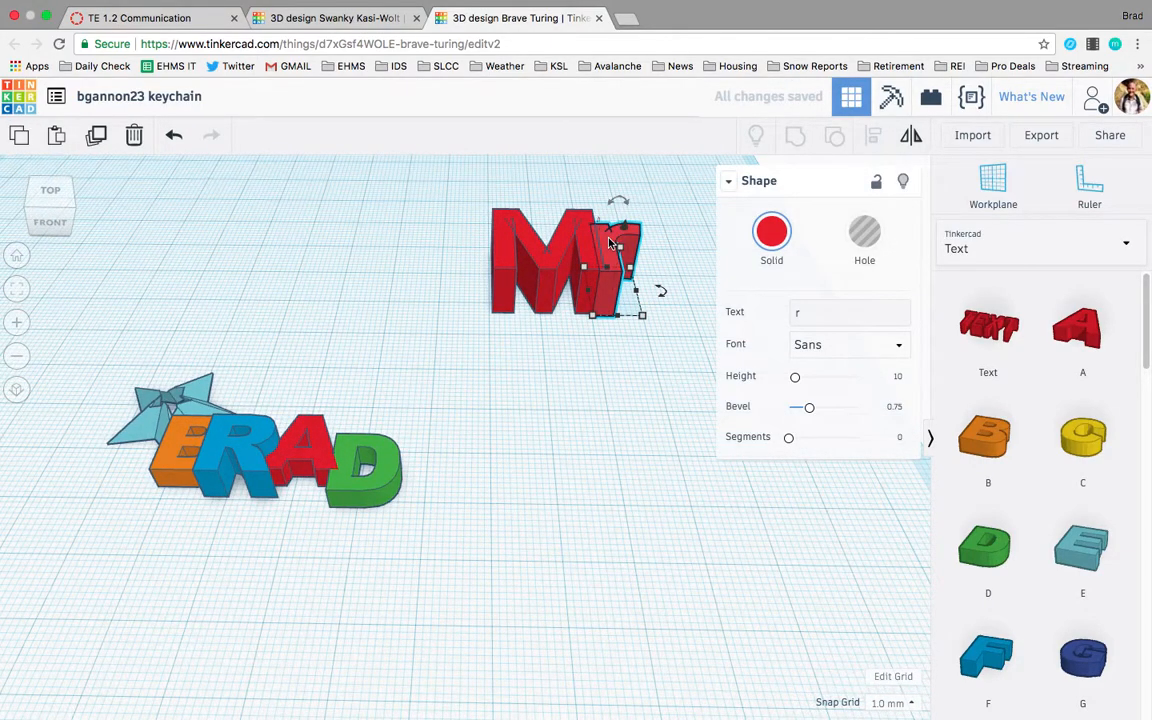
key("f")
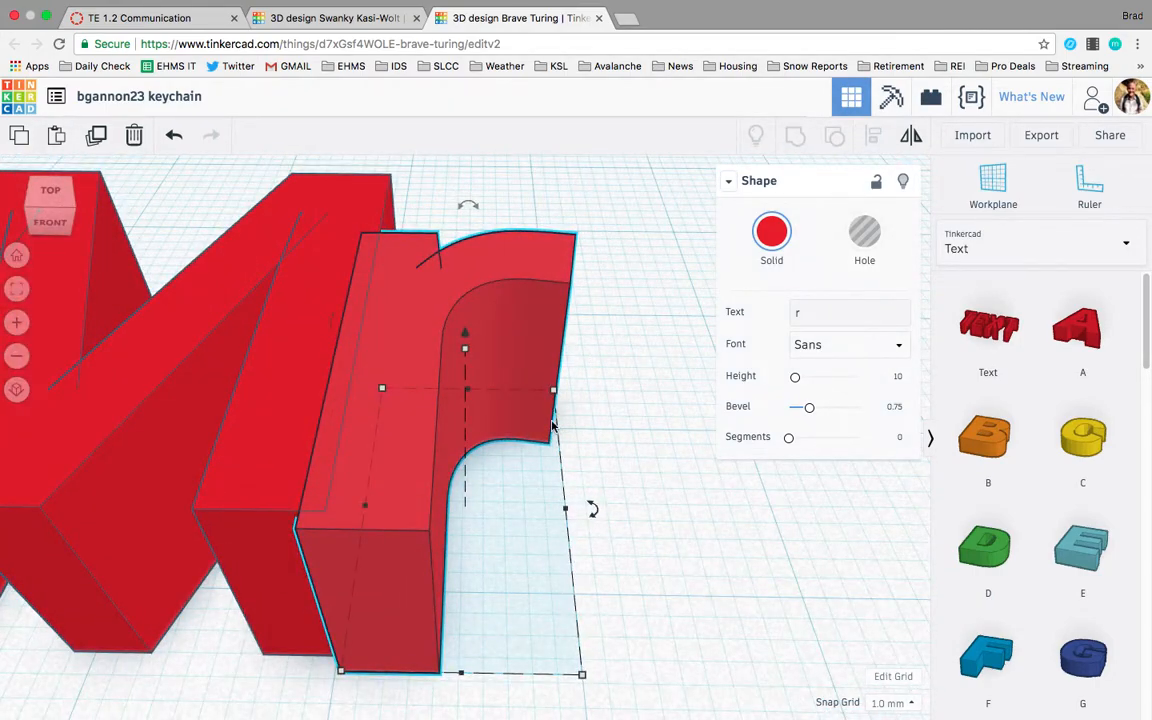
scroll(553, 425, "down", 5)
mouse_move(467, 398)
left_click_drag(467, 398, 463, 419)
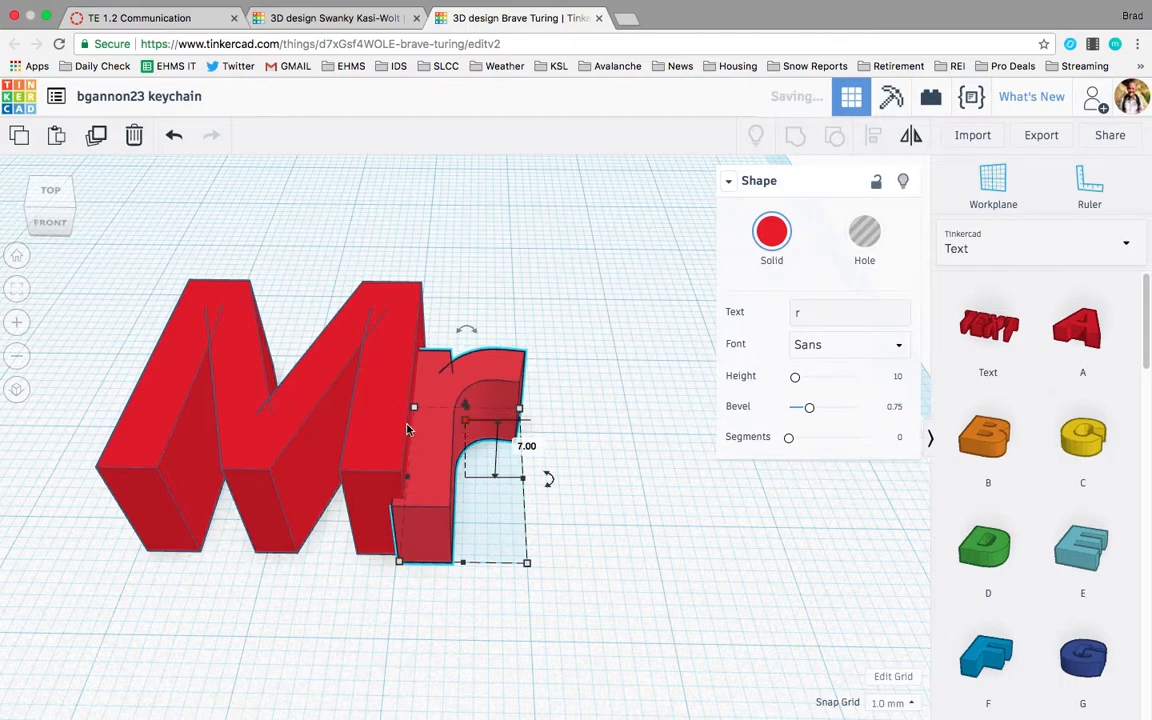
Set the M letter's height to about 9 mm.
left_click(309, 386)
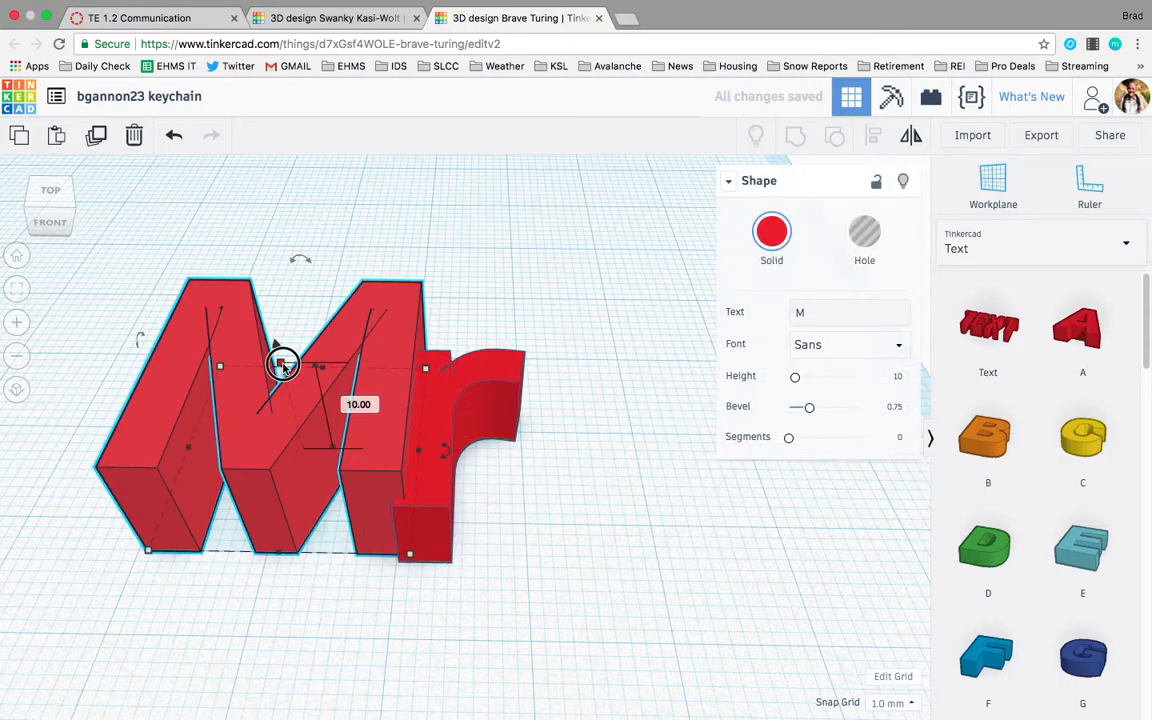
left_click_drag(283, 366, 283, 373)
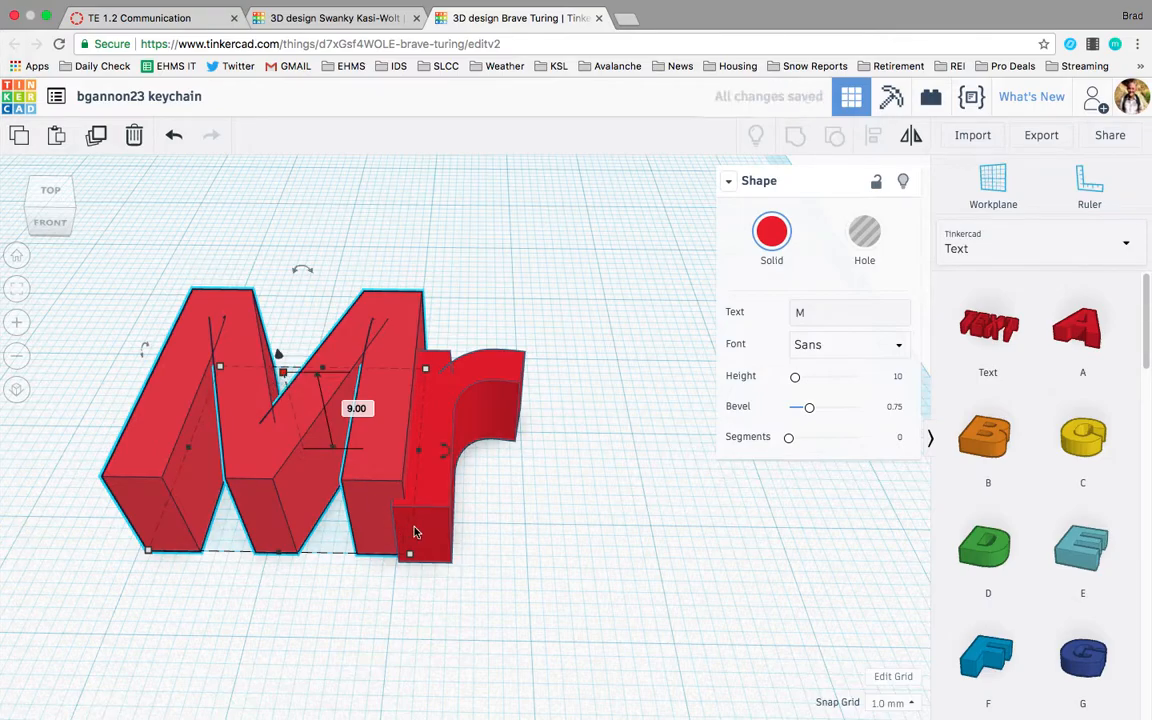
left_click(525, 595)
Select both the M and r letters and delete them.
right_click_drag(465, 543, 486, 636)
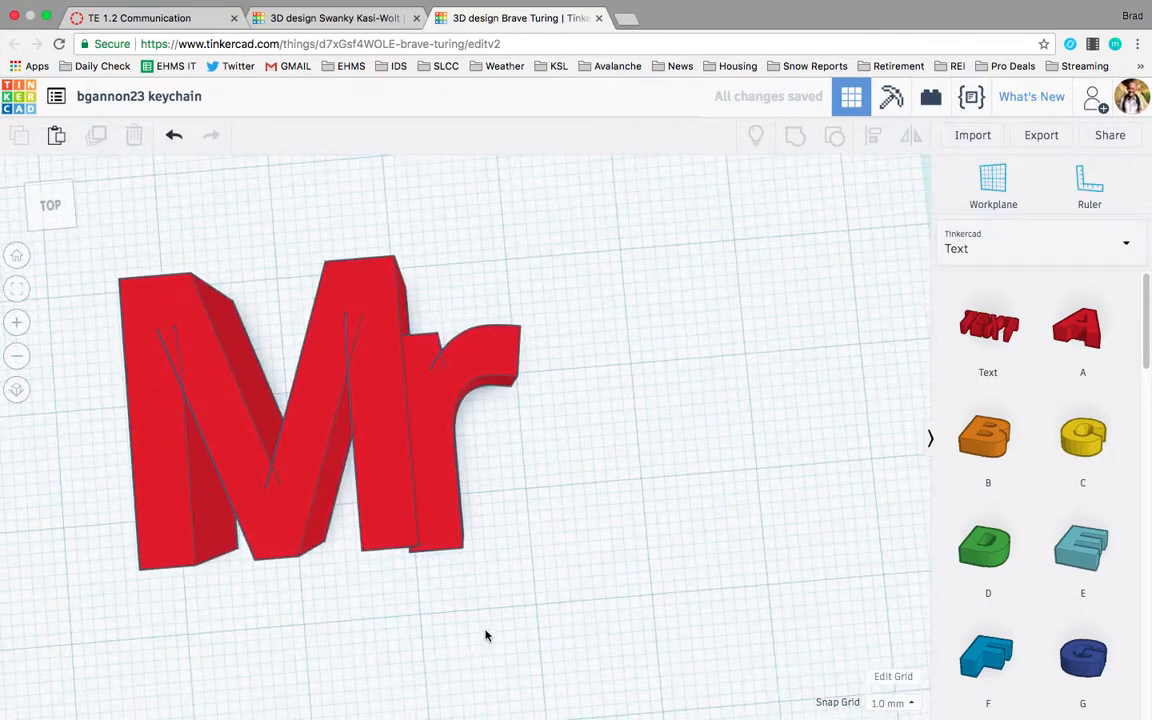
scroll(489, 543, "down", 4)
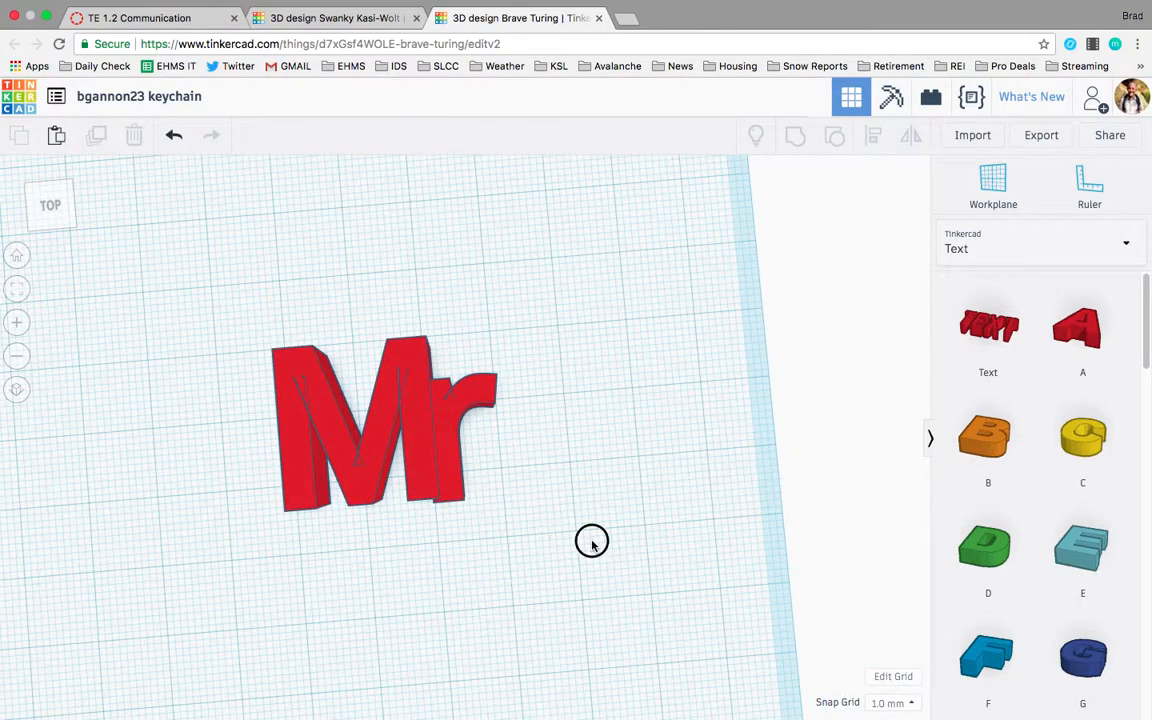
left_click_drag(591, 540, 335, 381)
key("Delete")
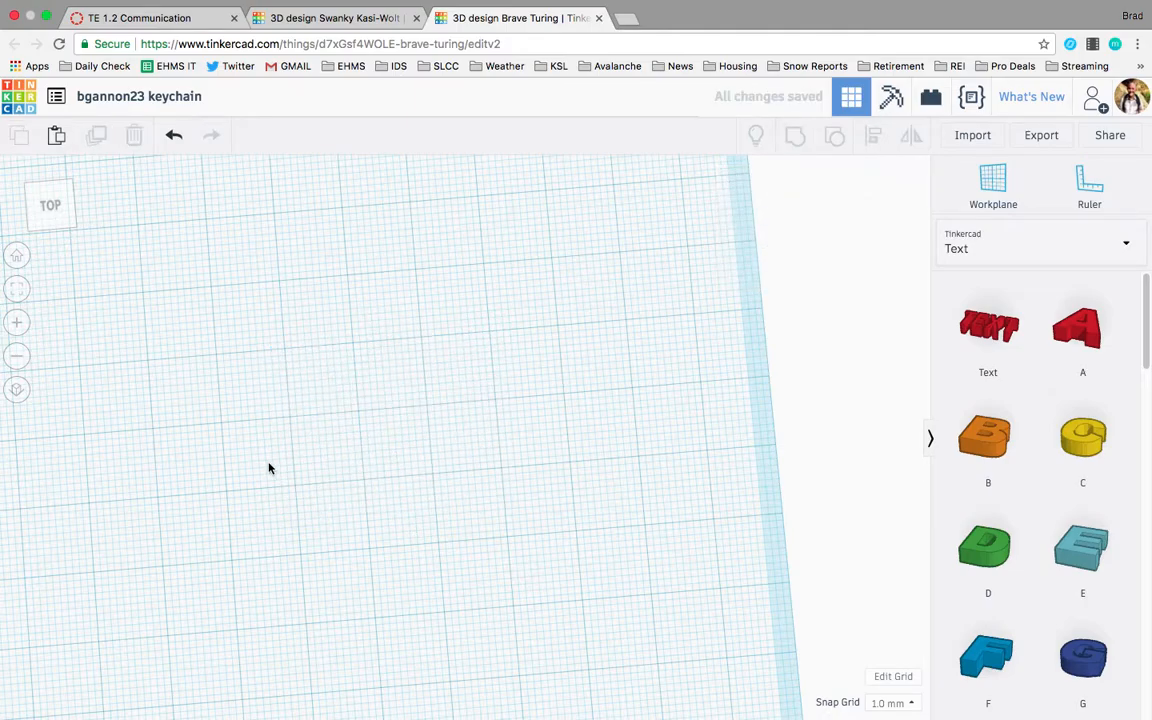
Select the star-and-ERAD group and ungroup it.
scroll(267, 465, "down", 6)
left_click(337, 563)
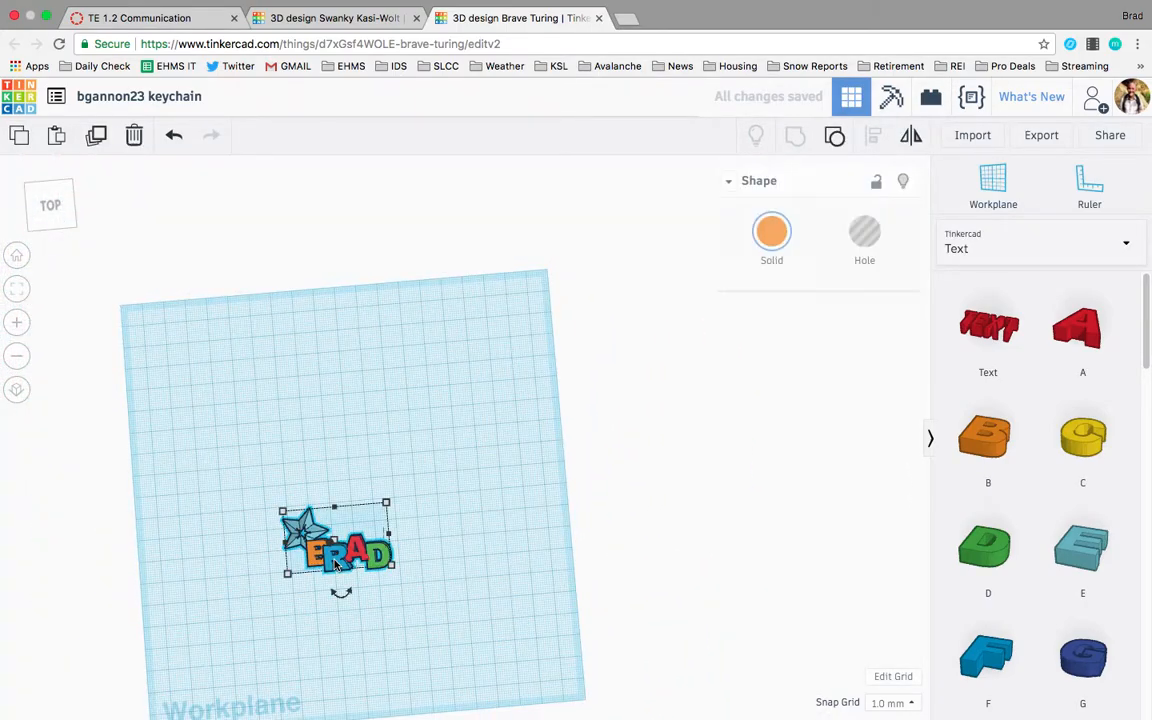
key("f")
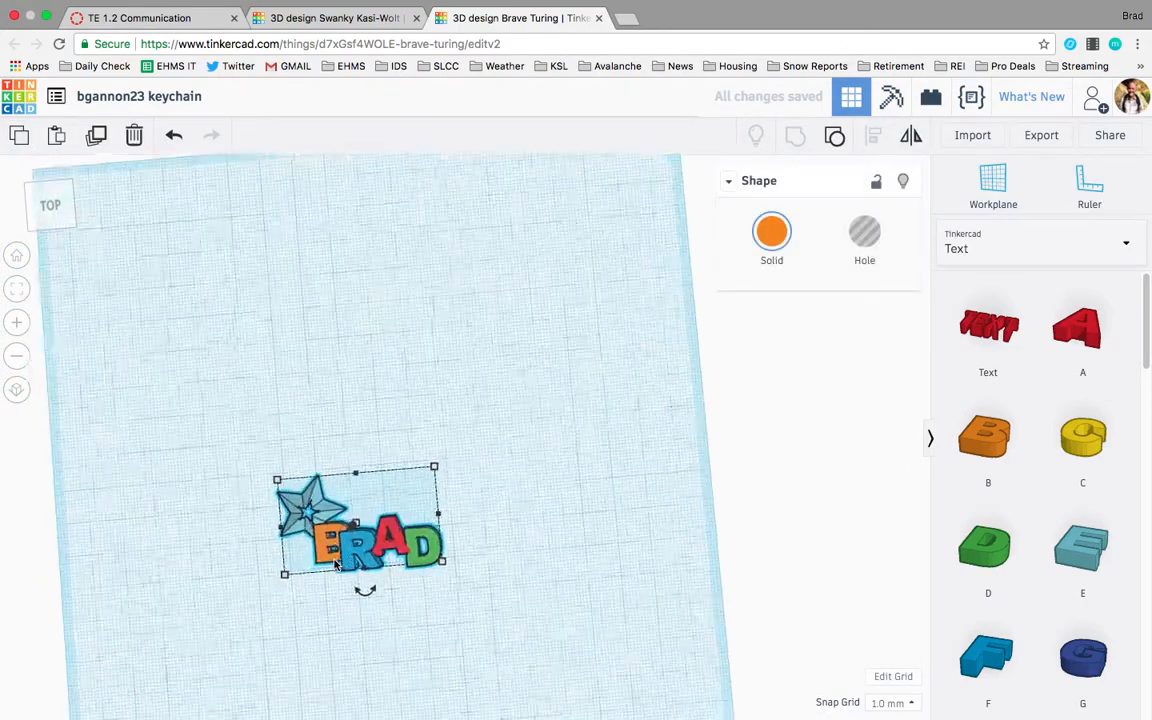
right_click_drag(489, 489, 472, 415)
left_click(545, 609)
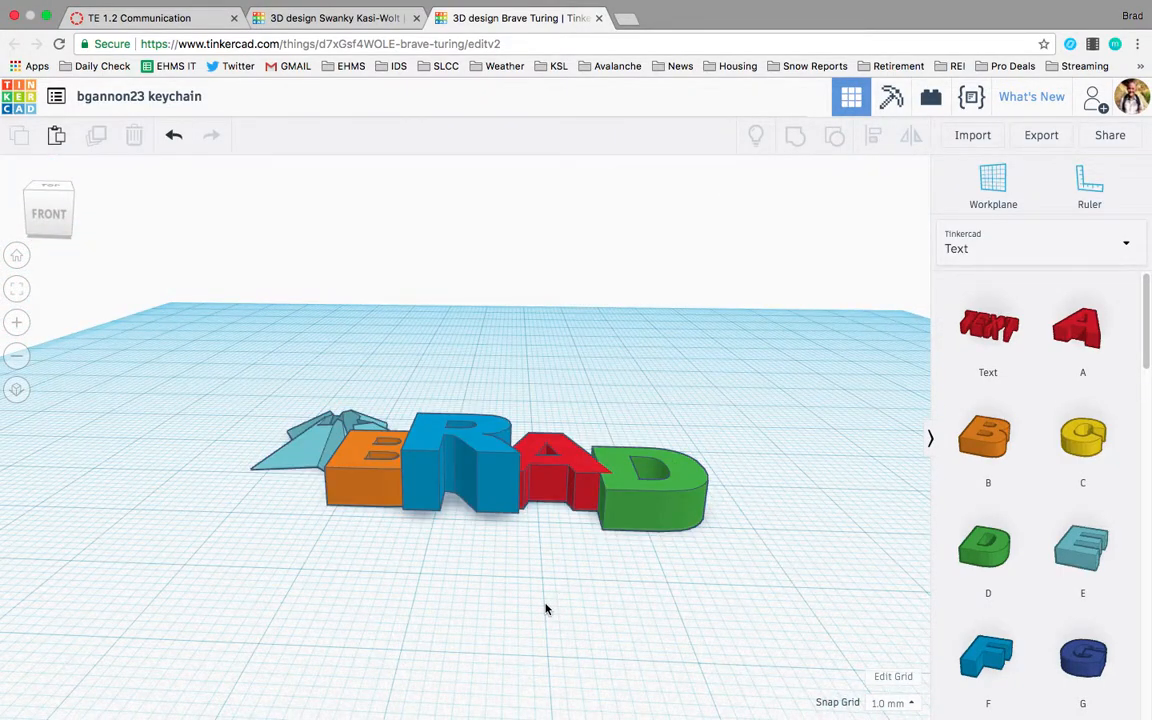
scroll(627, 508, "up", 5)
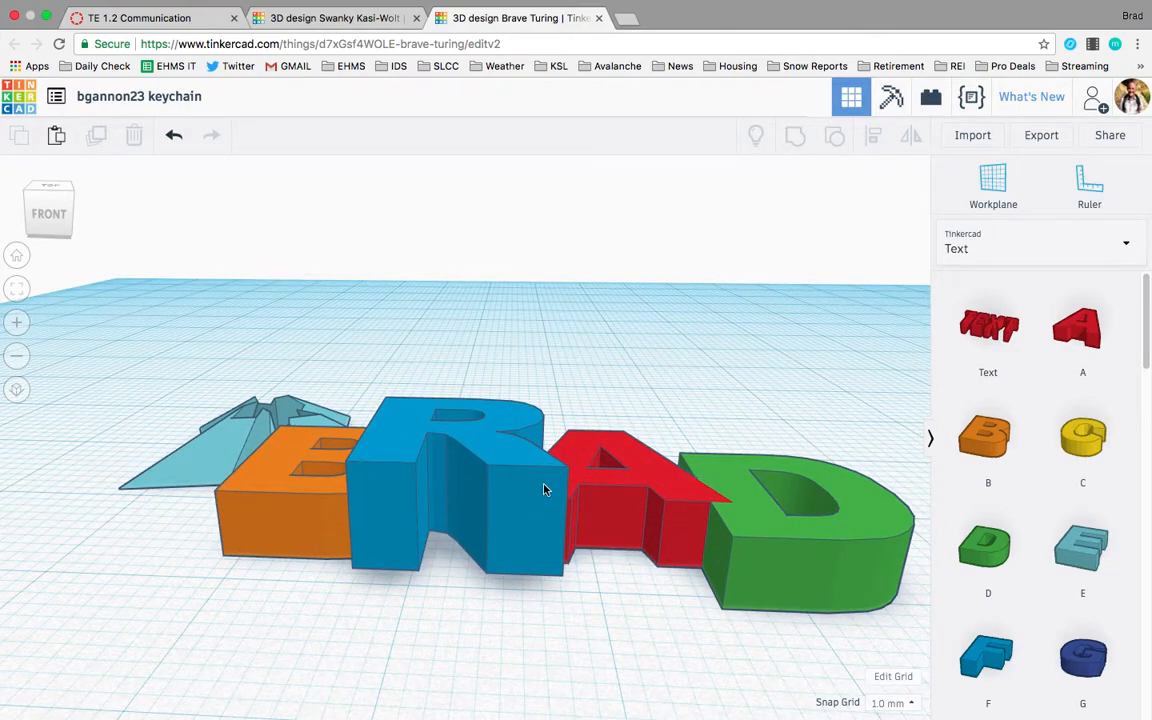
left_click(632, 487)
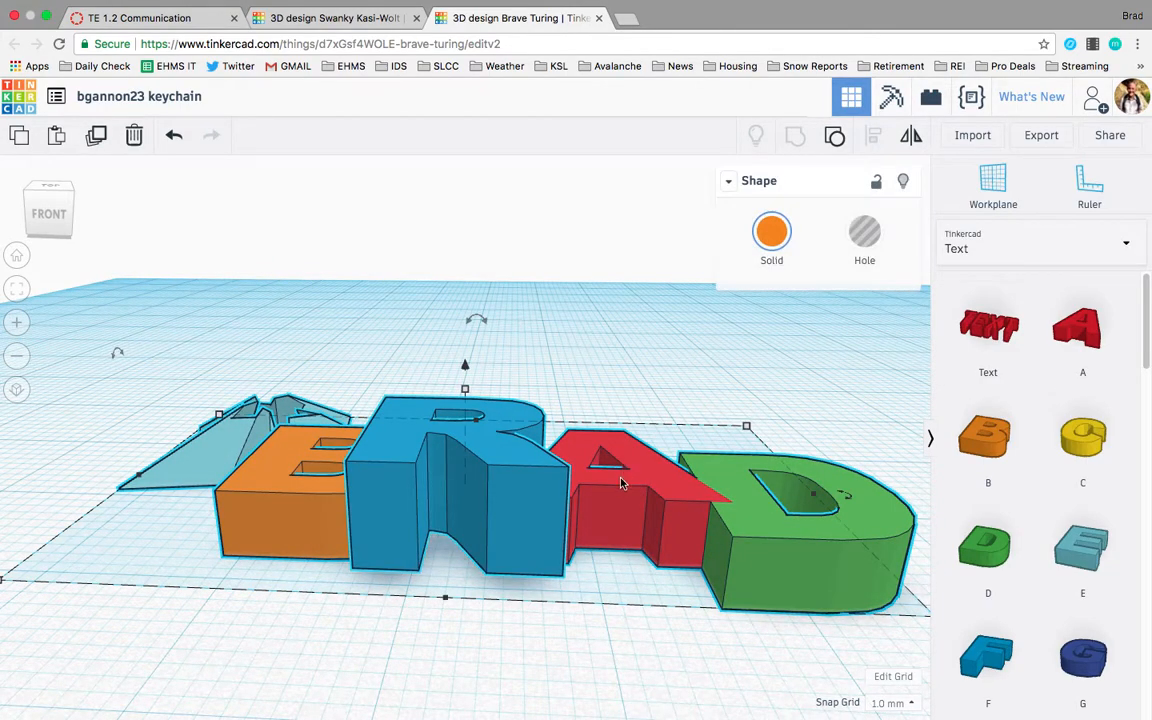
left_click(835, 140)
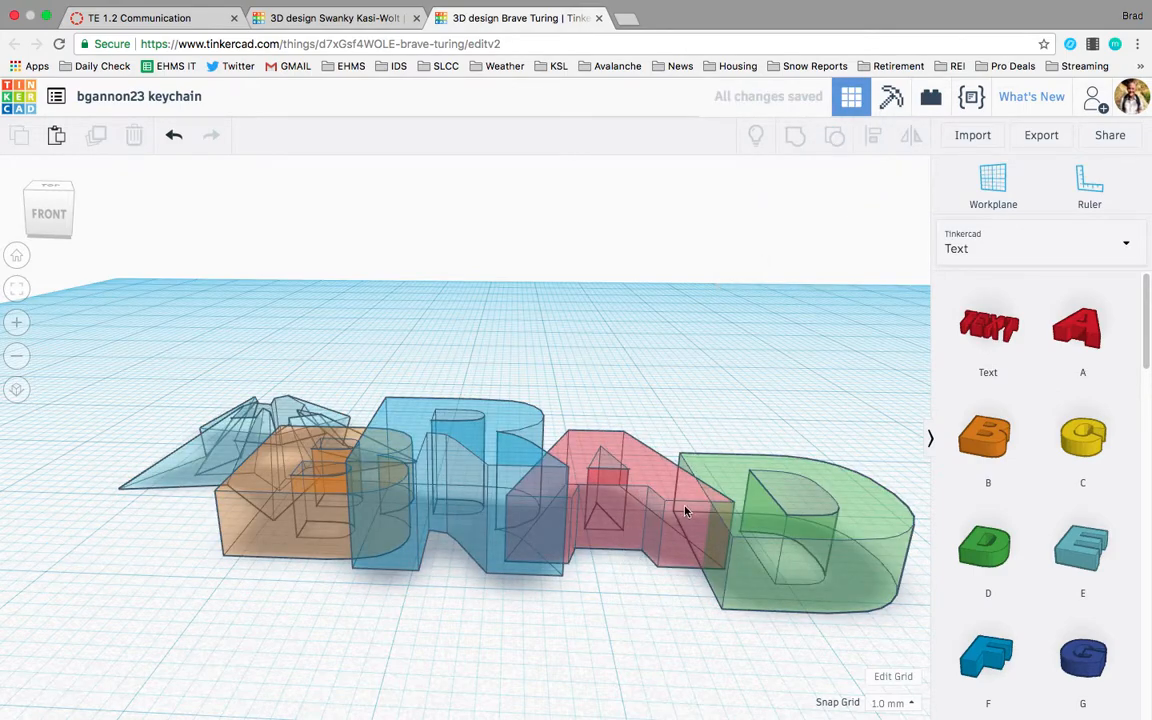
Set the red A letter's height to about 5 mm.
left_click(617, 455)
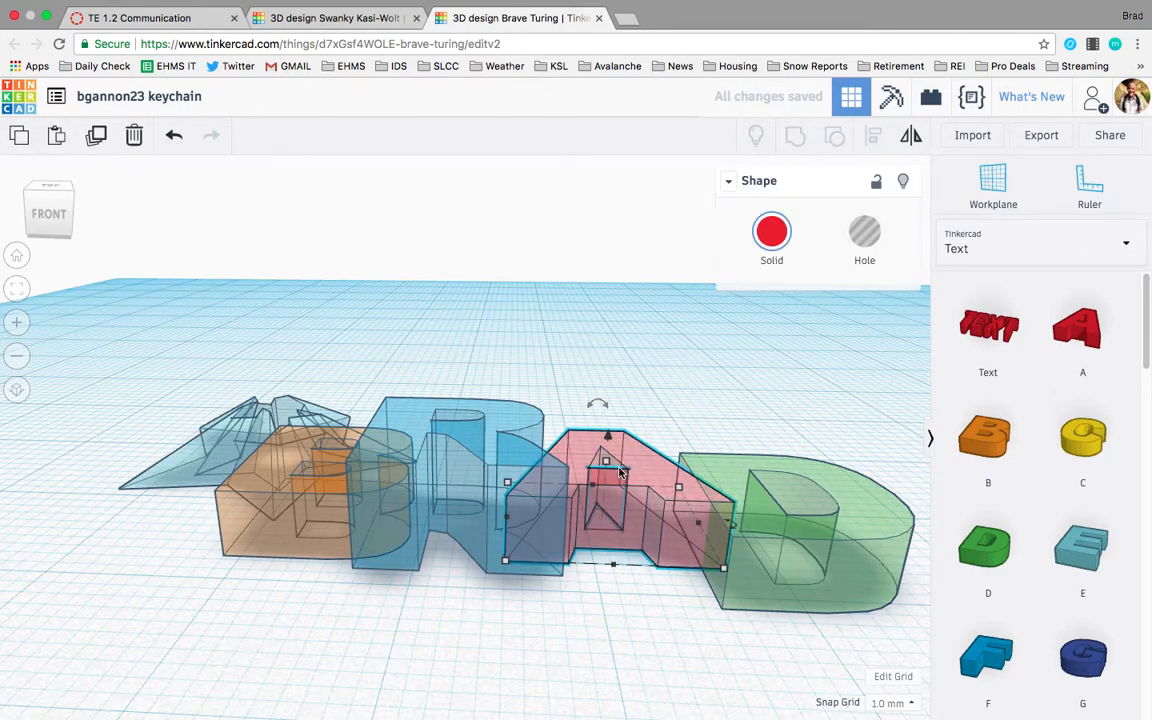
left_click_drag(608, 462, 606, 450)
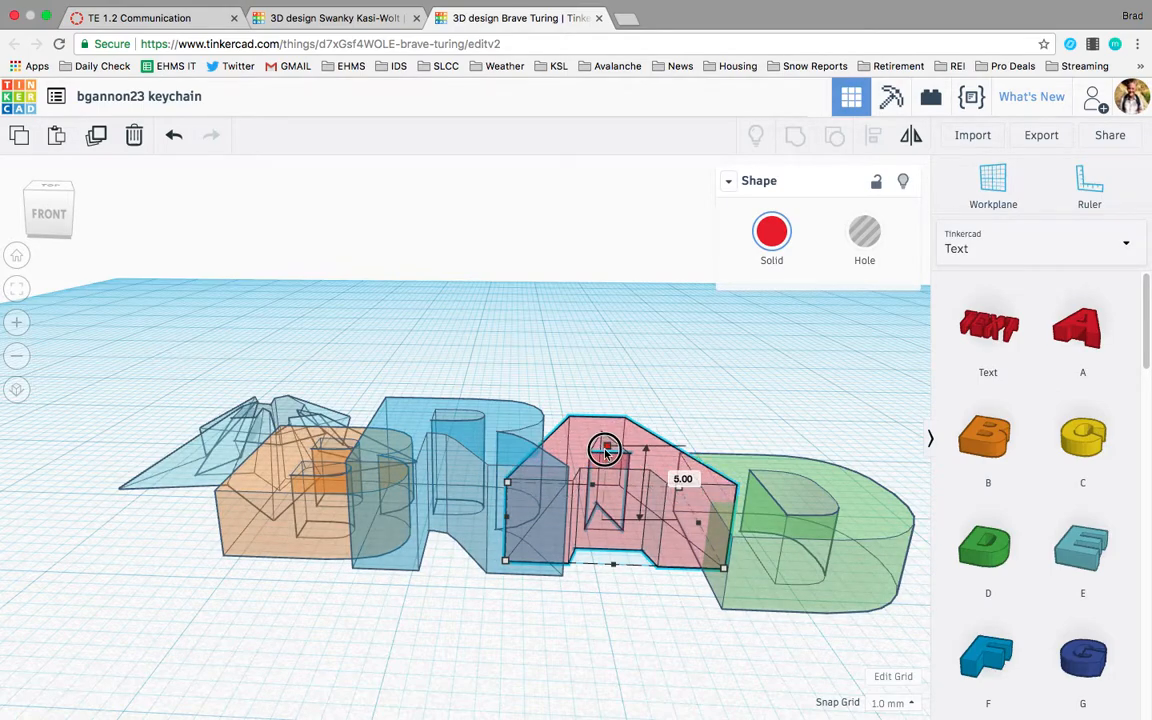
Nudge the green D letter slightly so it sits snugly beside the A.
left_click(640, 591)
right_click_drag(707, 625, 733, 648)
left_click(731, 652)
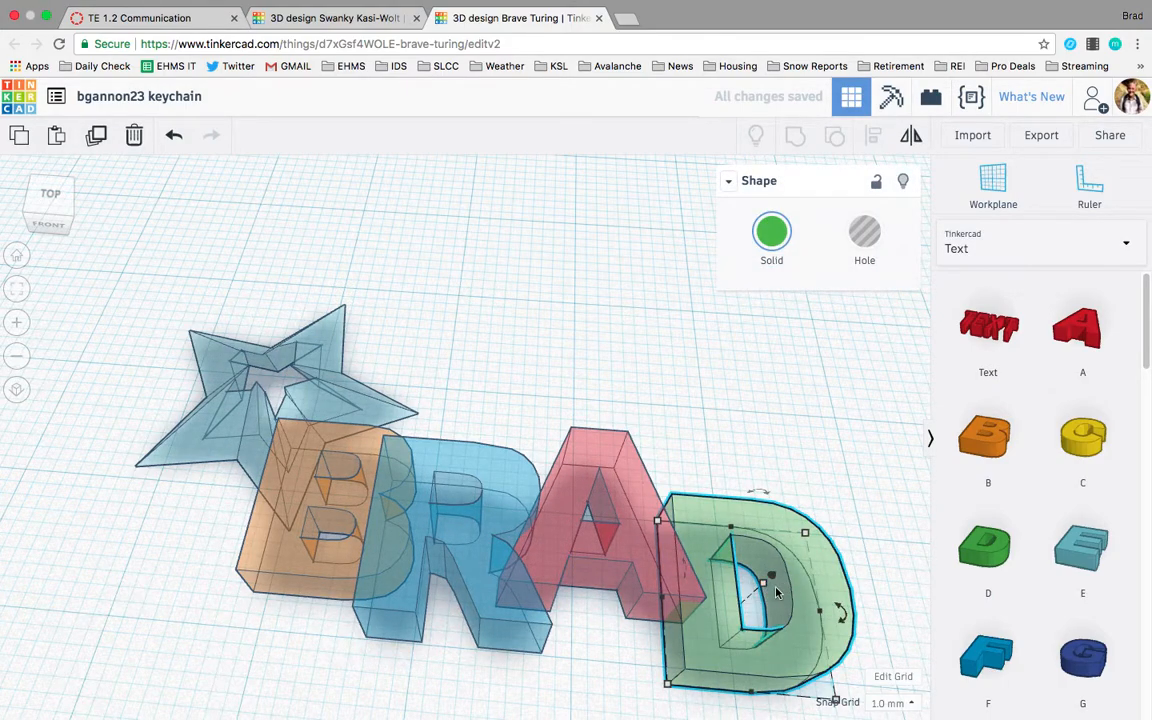
left_click_drag(762, 588, 769, 571)
left_click(659, 657)
right_click_drag(638, 663, 707, 584)
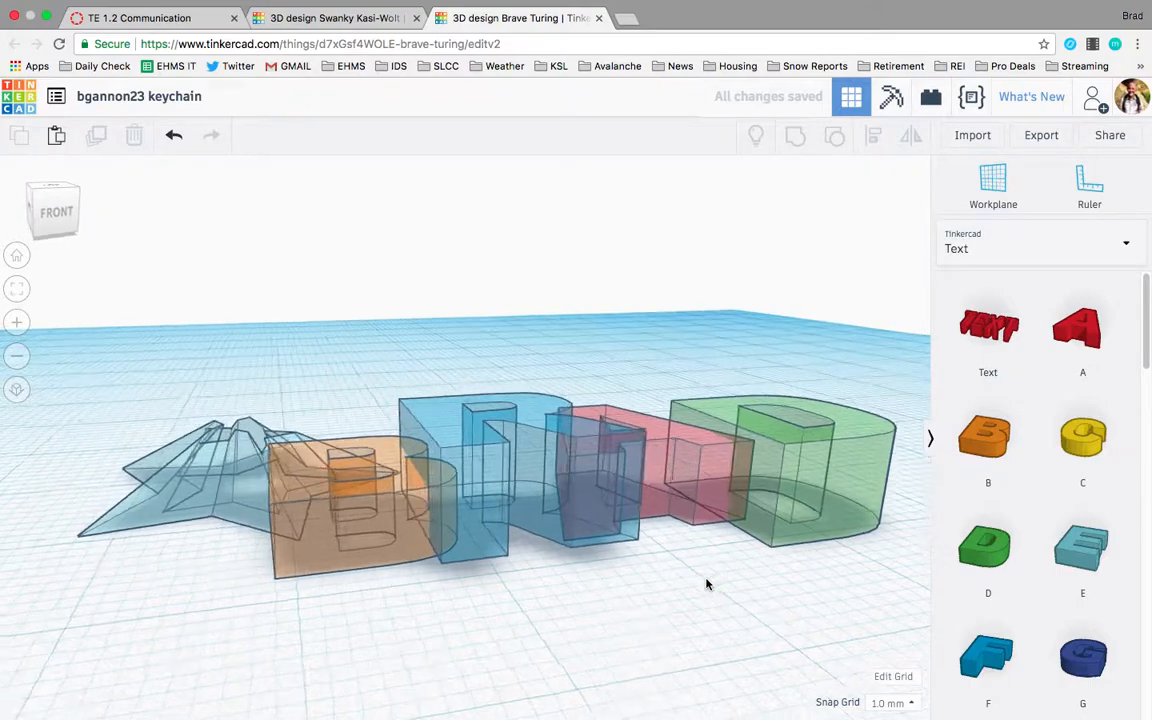
Select the star group and ungroup it.
left_click(240, 476)
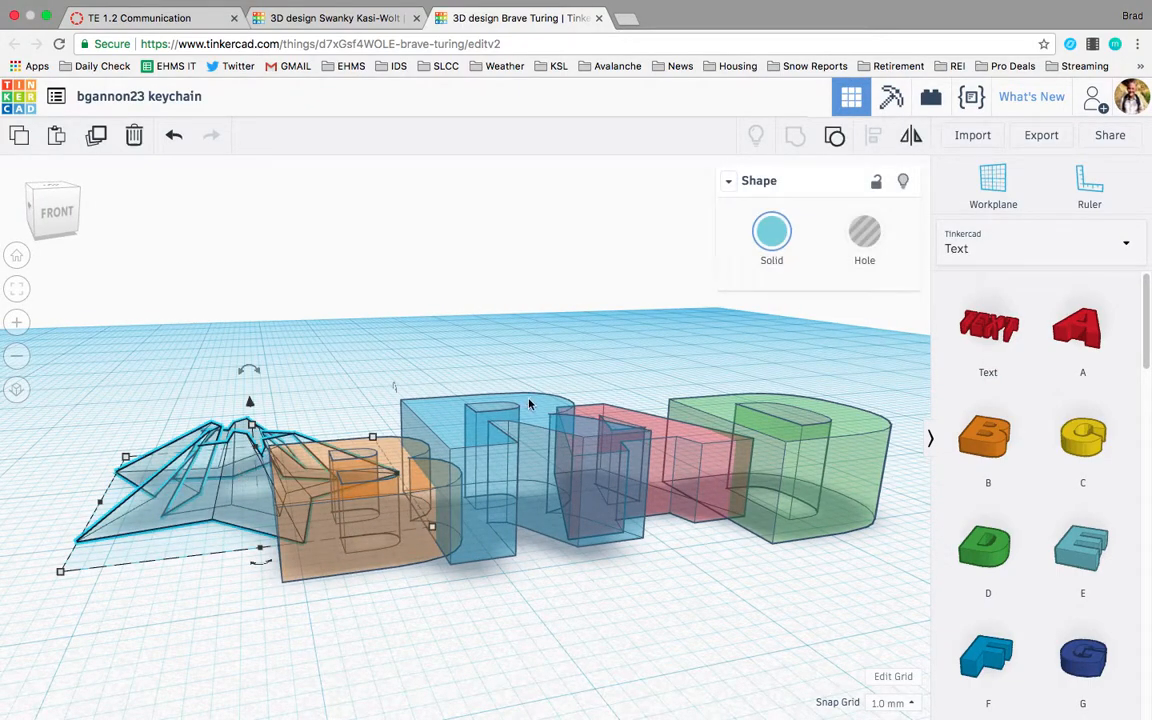
left_click(835, 135)
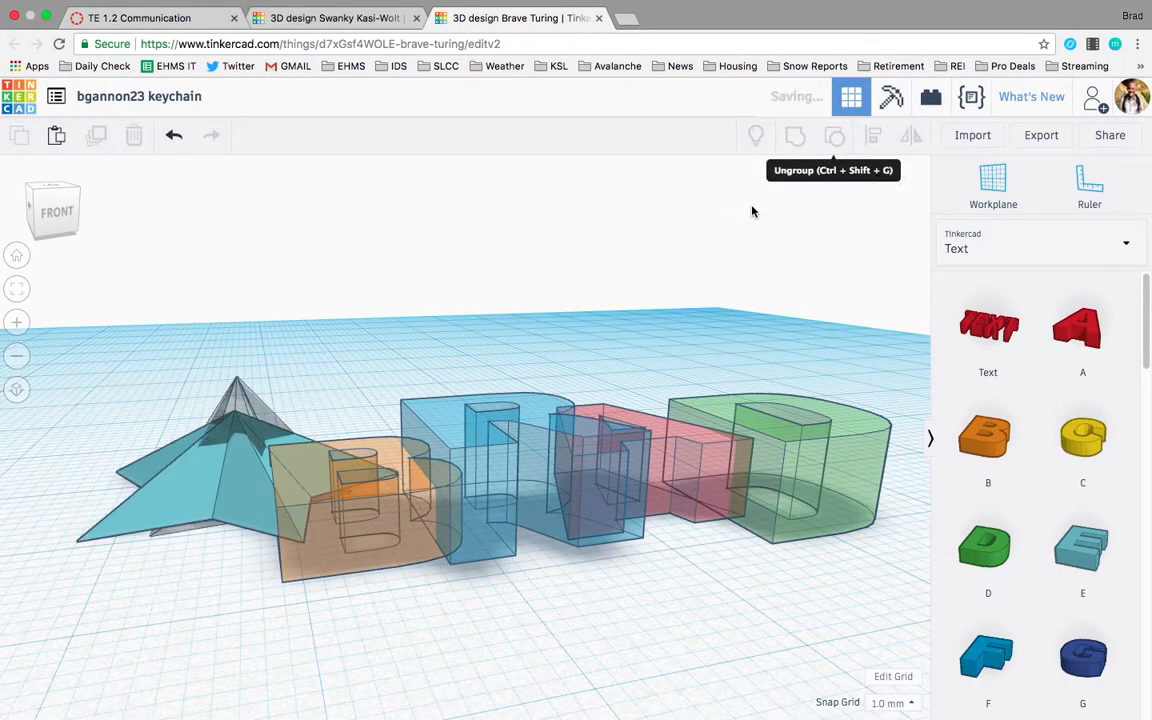
left_click(685, 624)
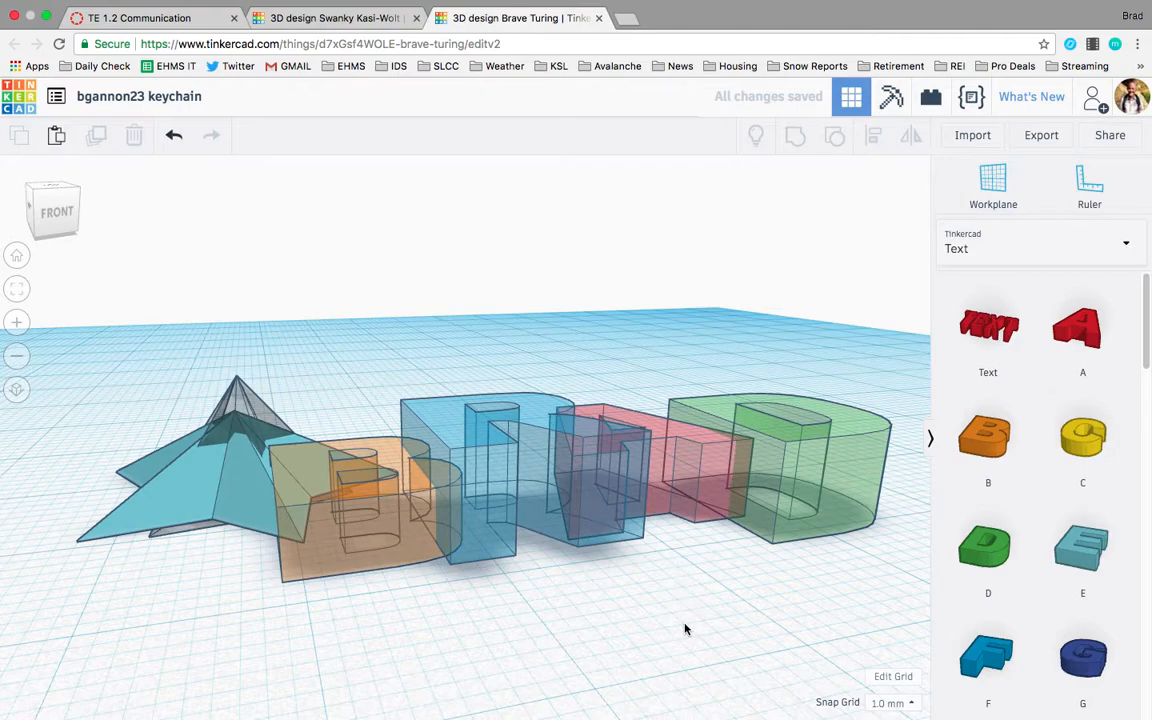
key("ctrl+a")
left_click(795, 135)
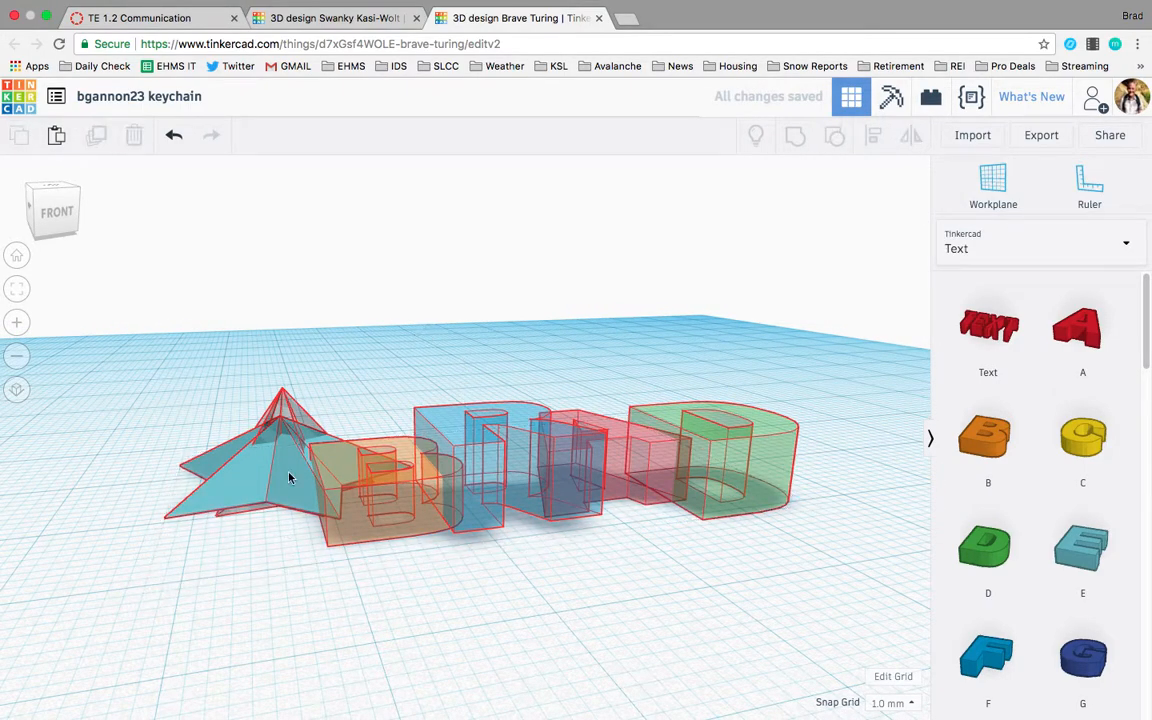
left_click(264, 525)
right_click_drag(264, 525, 291, 630)
left_click(320, 498)
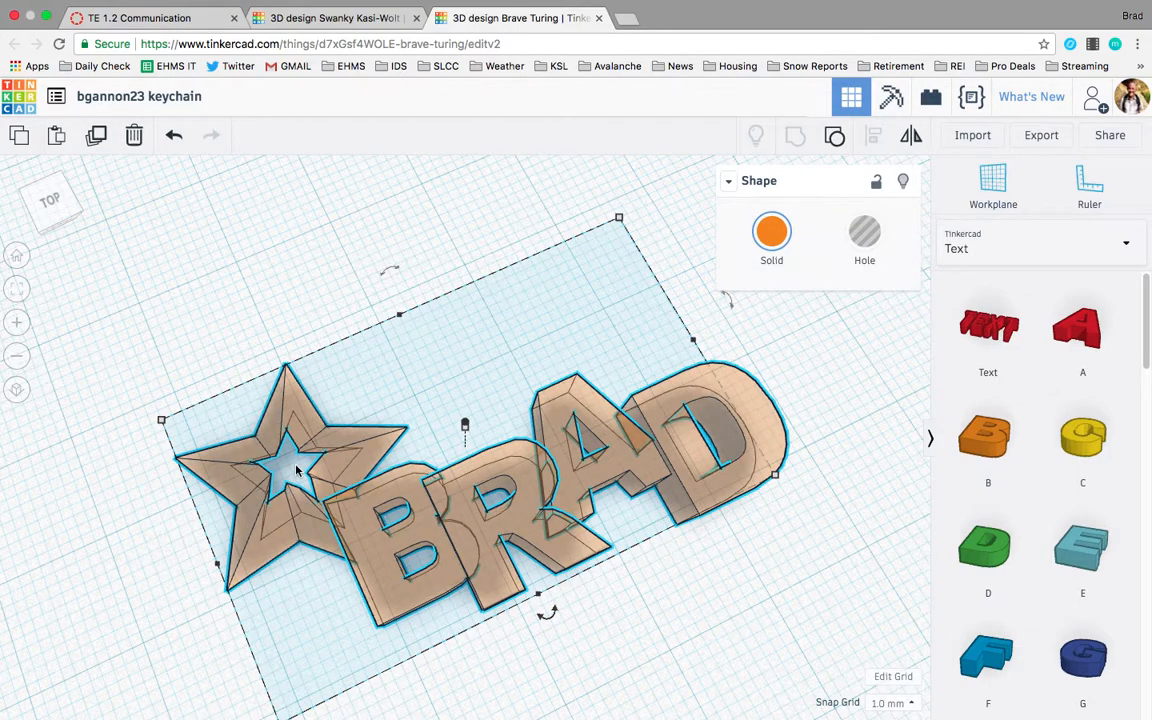
left_click(502, 433)
left_click(383, 460)
left_click(836, 136)
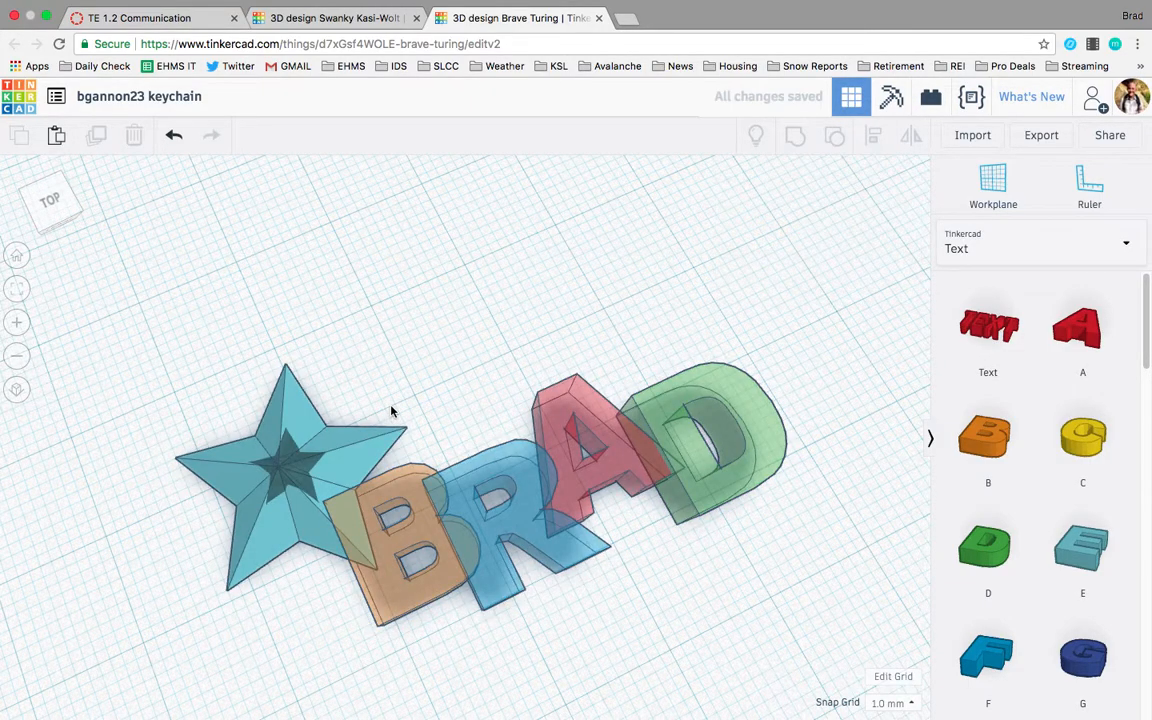
Try moving the star's inner hole piece, and undo the move.
left_click(270, 569)
right_click_drag(270, 569, 307, 497)
left_click(281, 449)
mouse_move(258, 430)
left_mouse_down()
mouse_move(250, 412)
mouse_move(252, 425)
left_mouse_up()
key("ctrl+z")
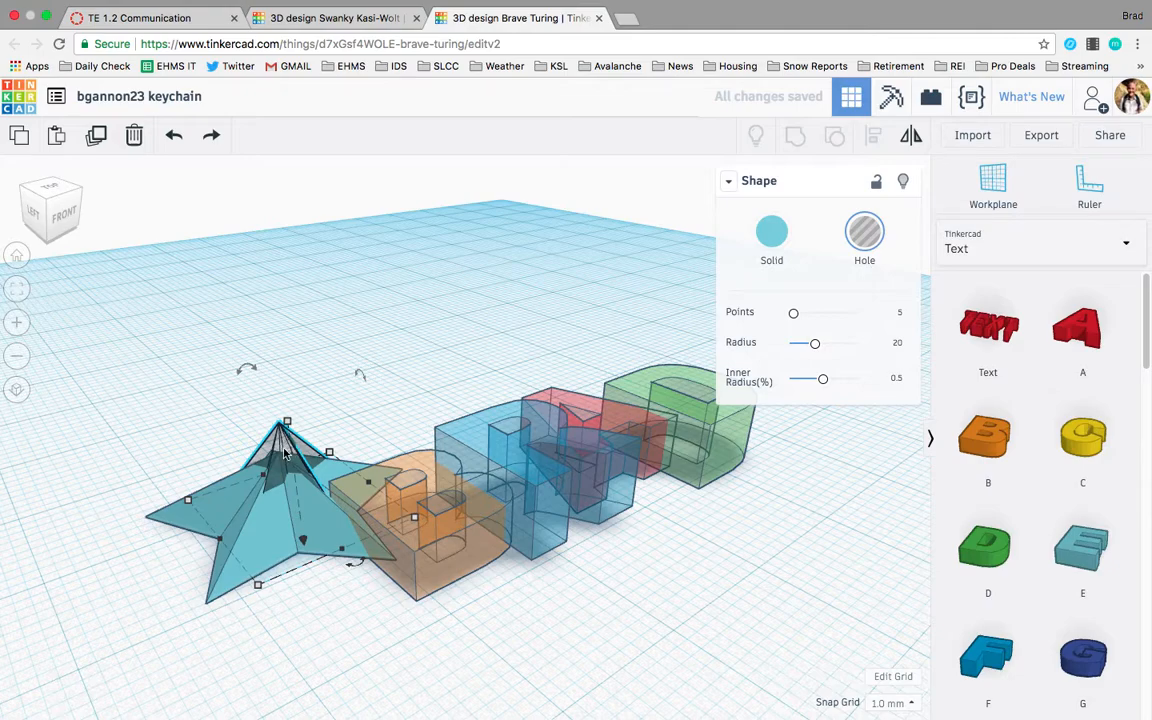
left_click(316, 627)
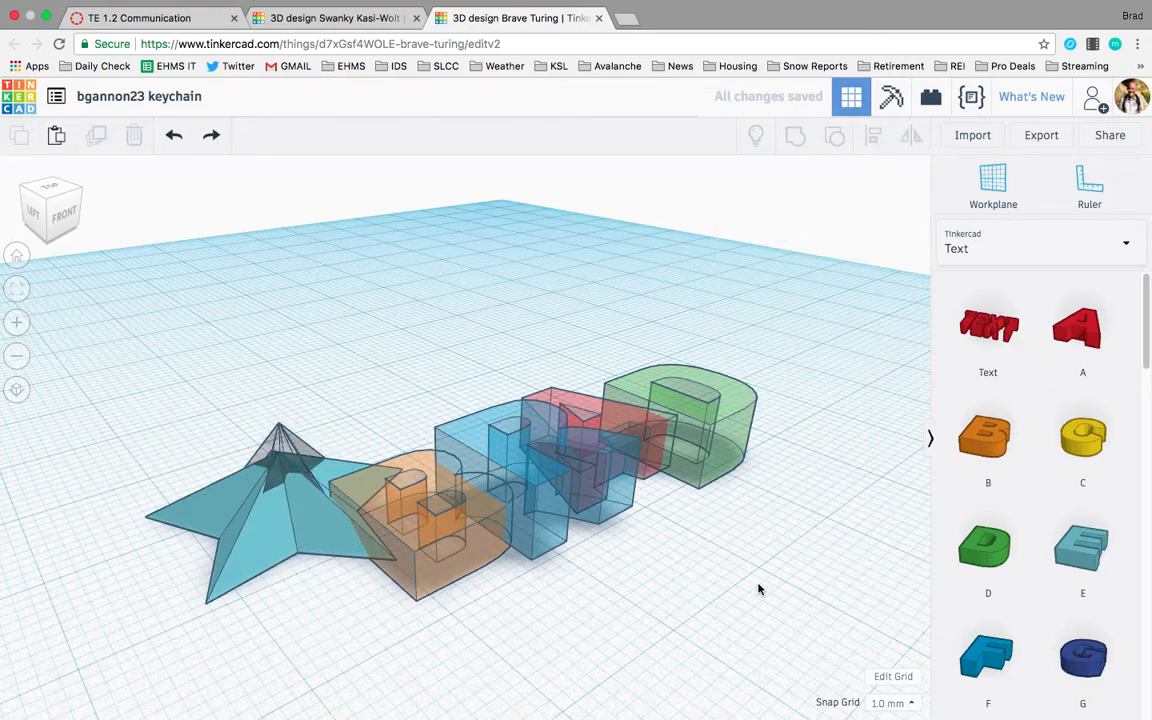
Group all shapes together and make the group multicolor and non-transparent.
key("ctrl+a")
left_click(795, 137)
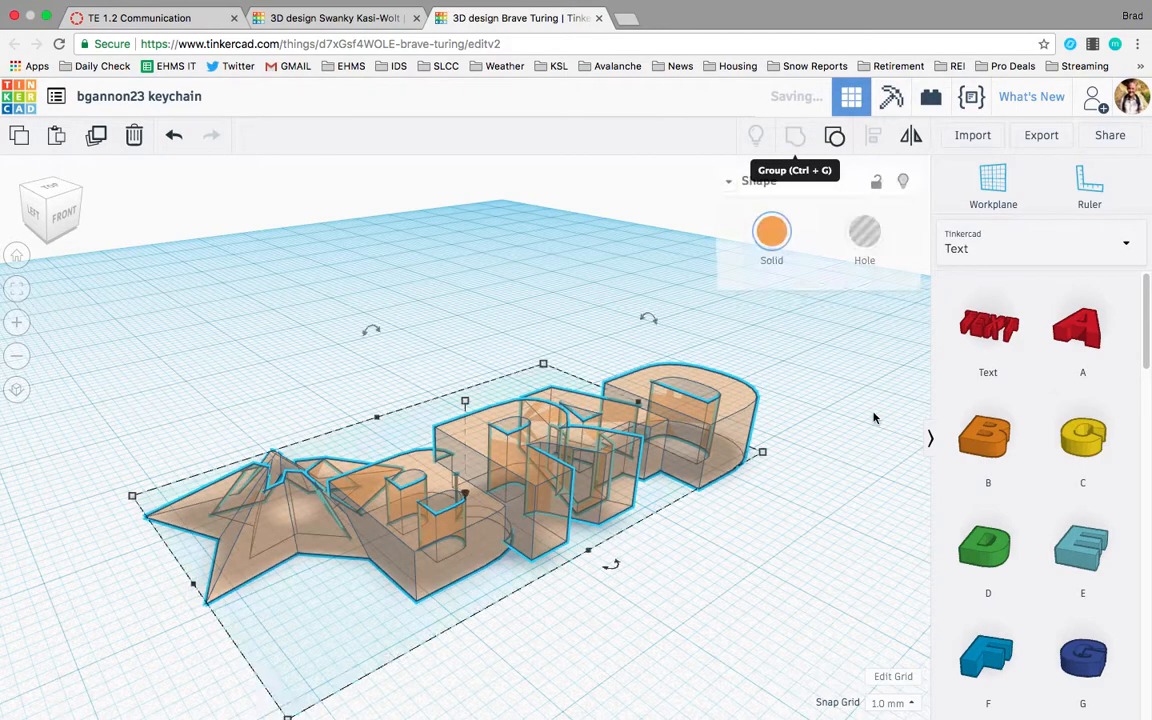
left_click(771, 232)
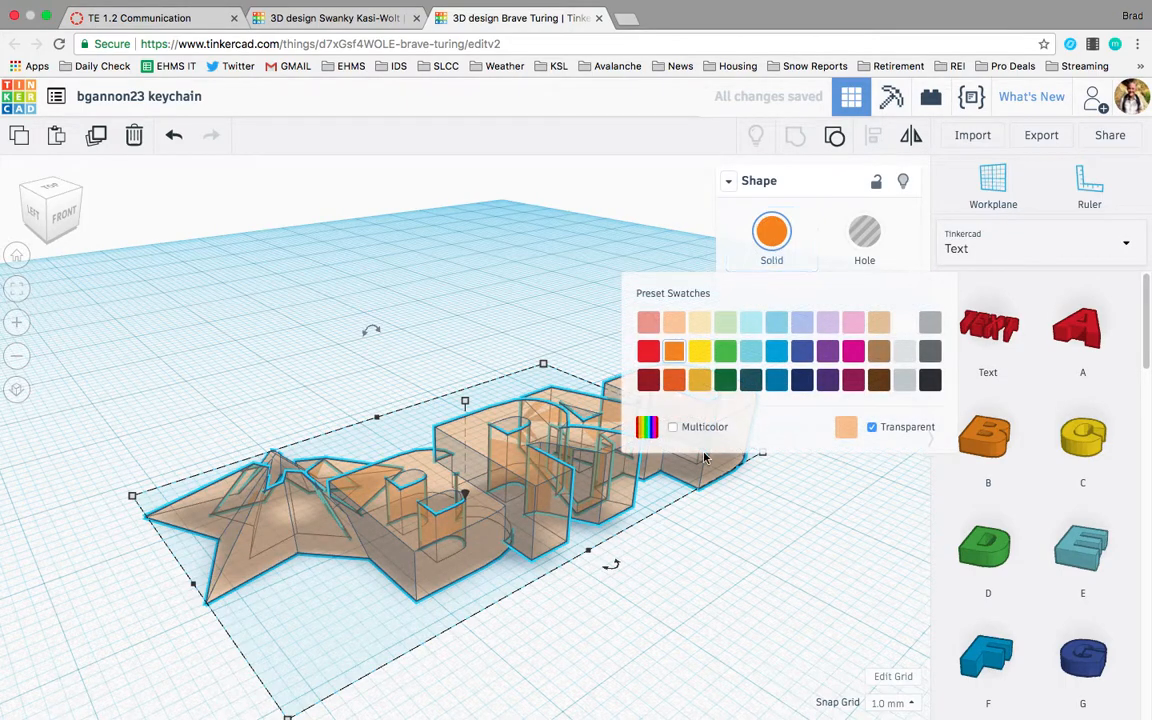
left_click(675, 428)
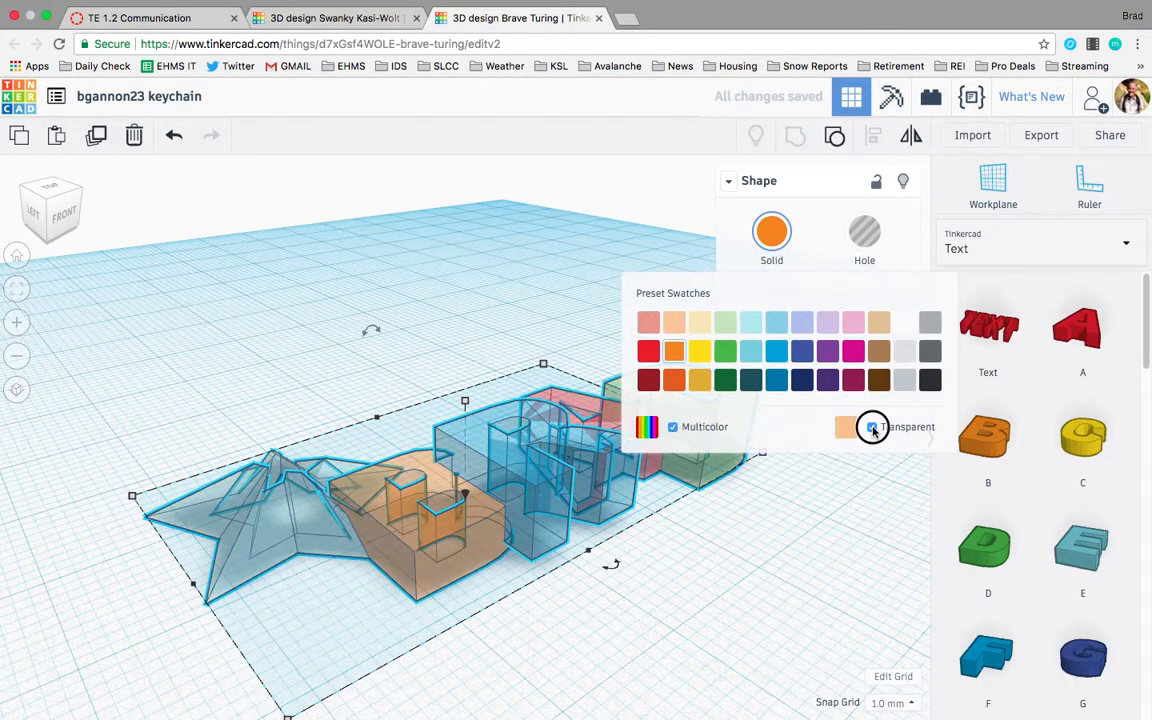
left_click(872, 428)
left_click(830, 514)
right_click_drag(830, 514, 745, 583)
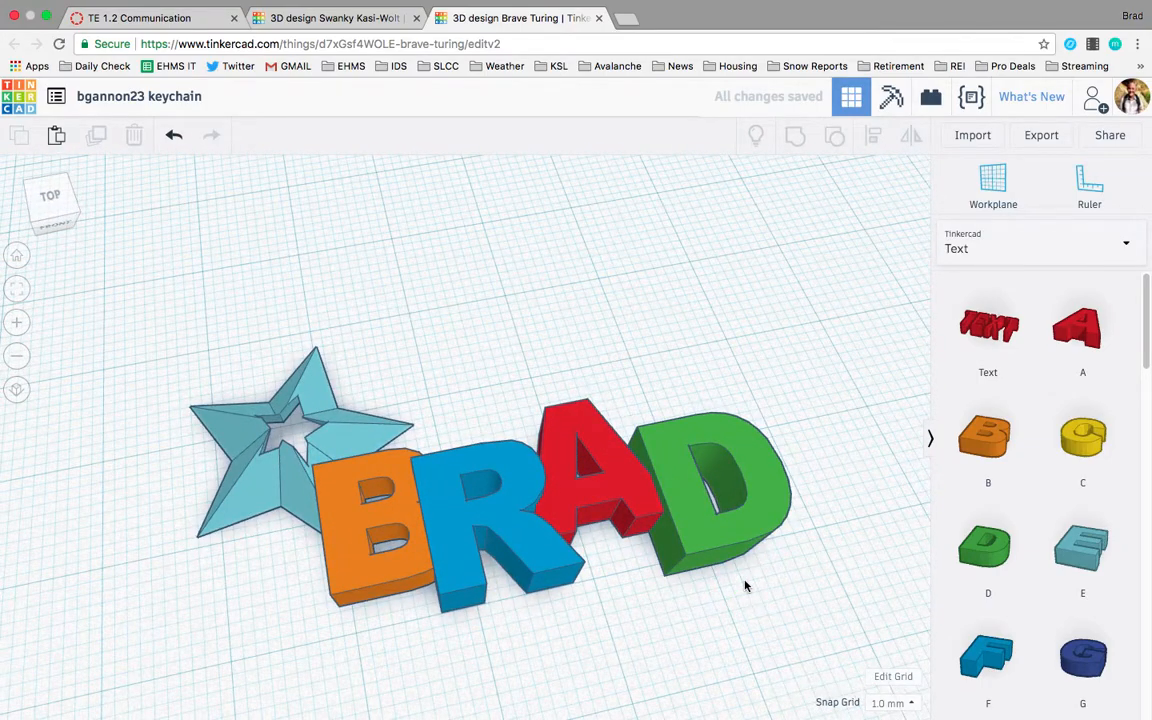
scroll(789, 618, "down", 4)
right_click_drag(789, 618, 722, 623)
left_click(1074, 257)
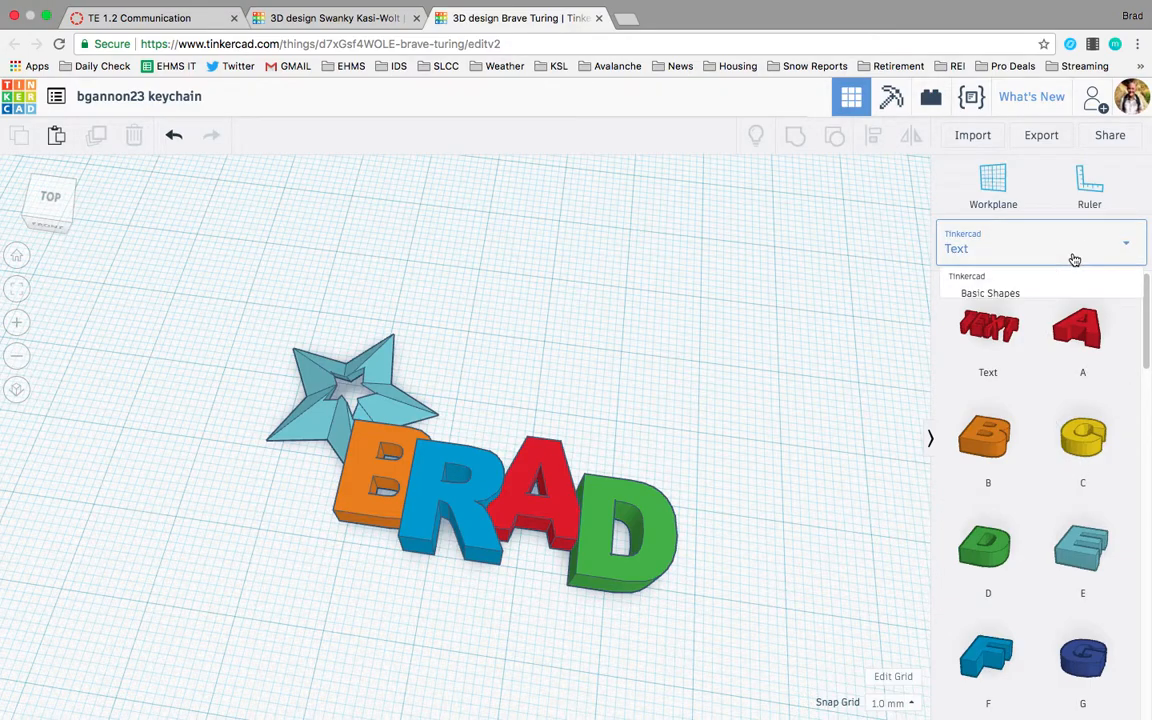
left_click(1041, 358)
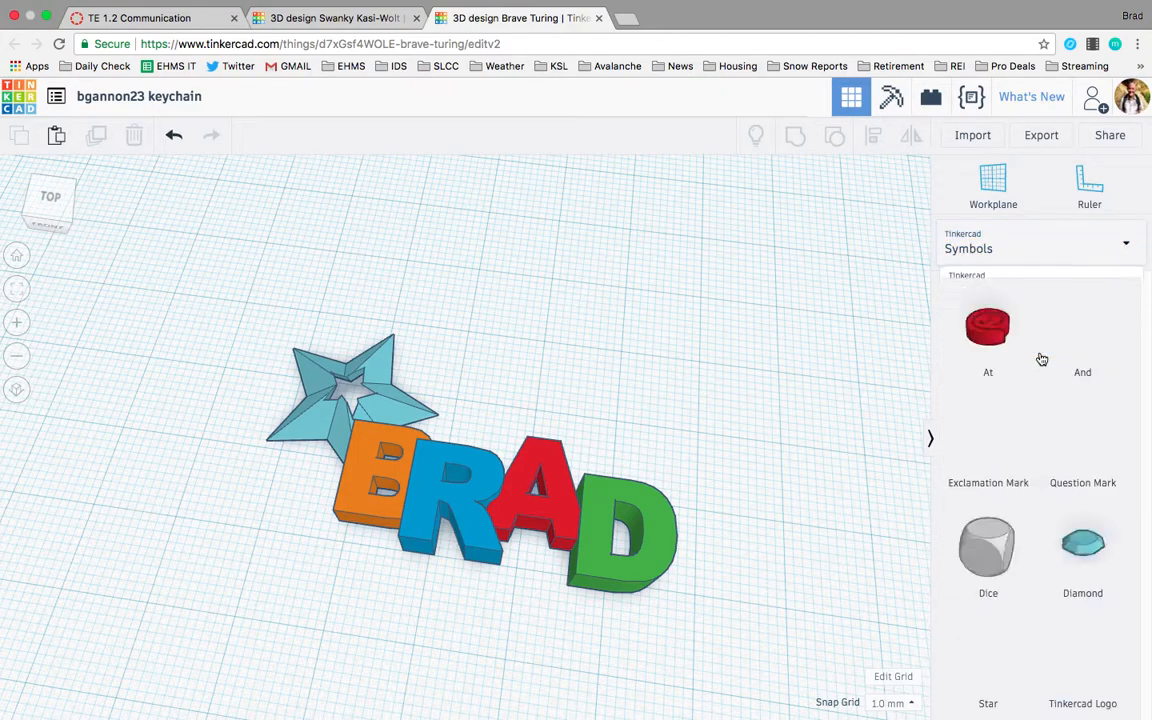
left_click(1065, 247)
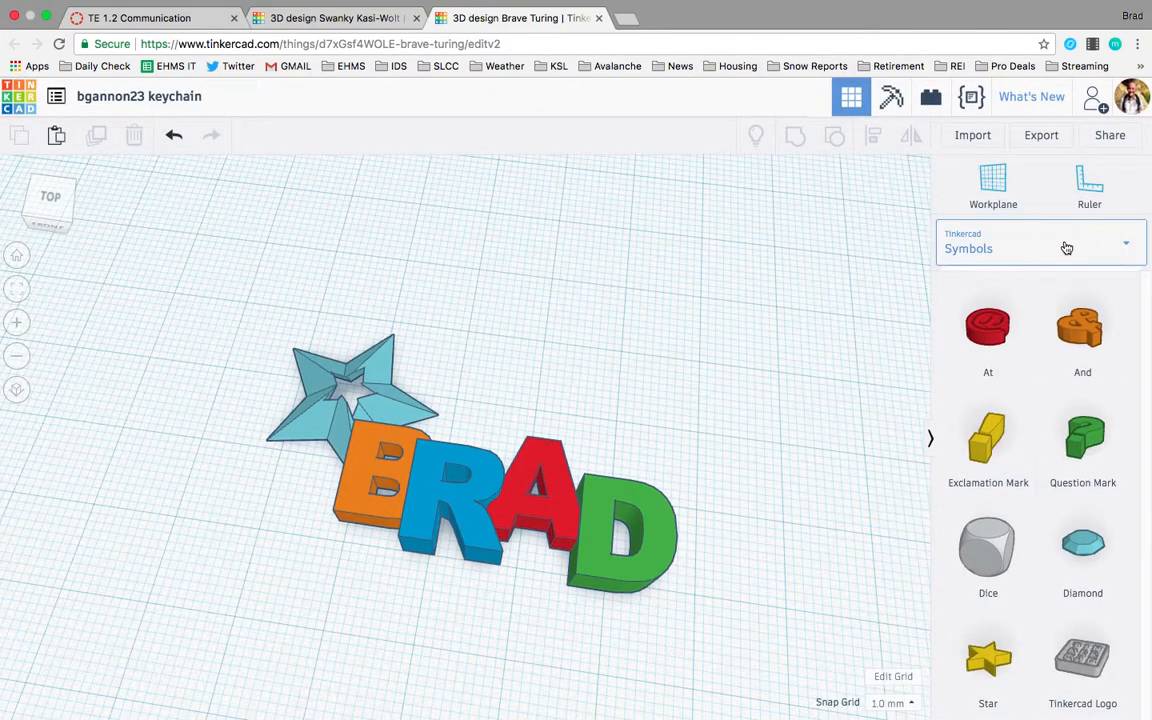
left_click(1031, 369)
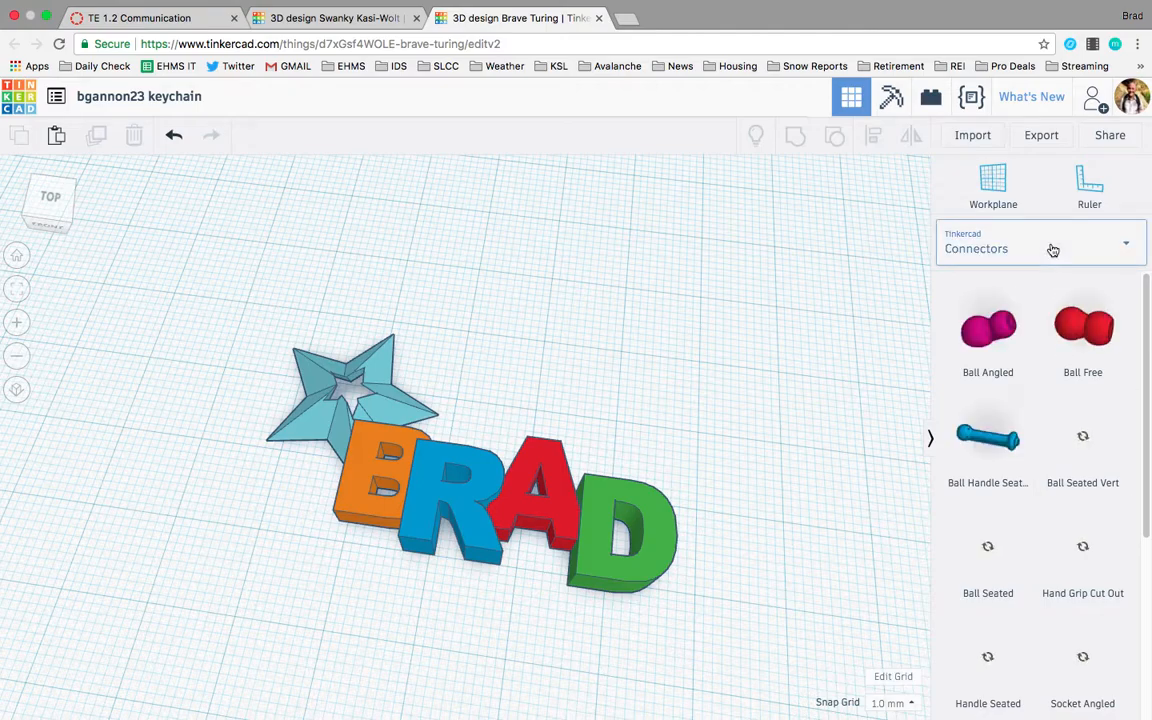
scroll(1045, 474, "down", 3)
scroll(1045, 474, "down", 4)
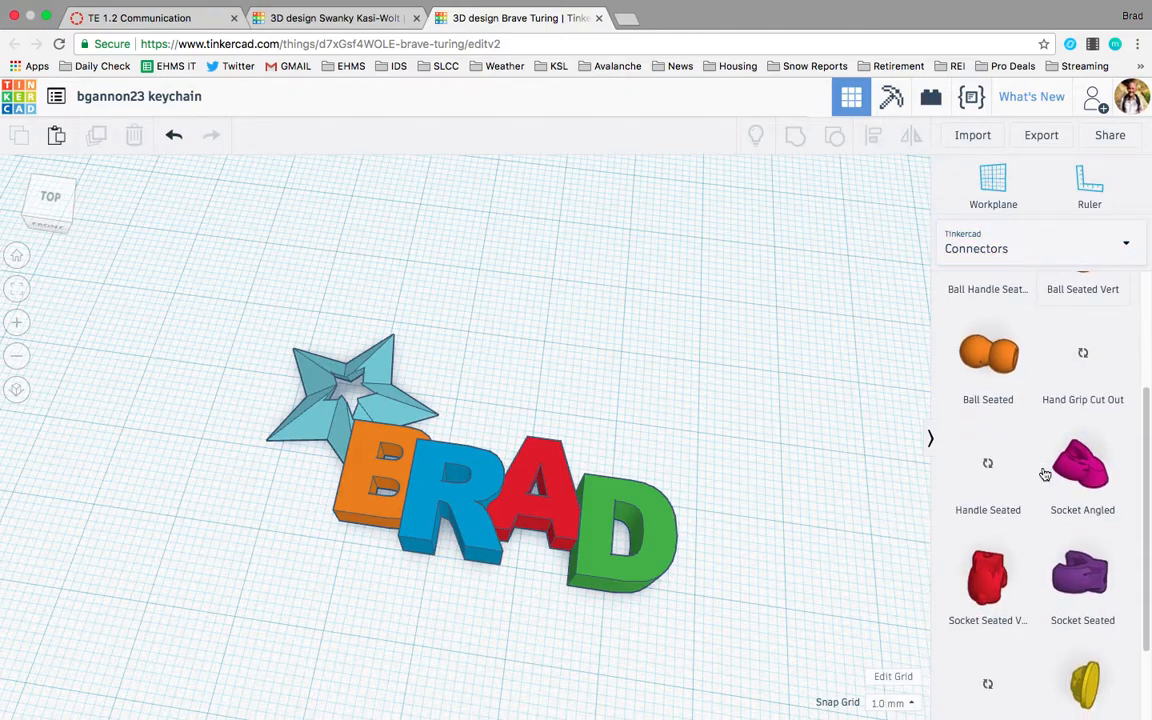
left_click(1077, 249)
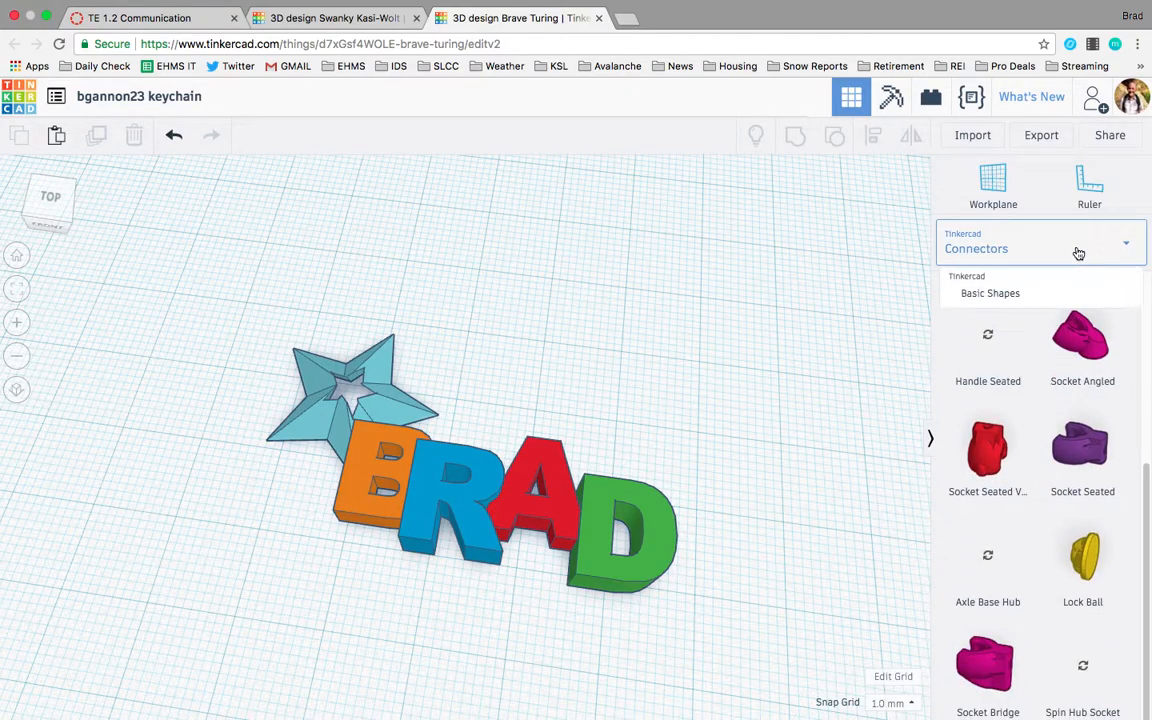
left_click(1049, 303)
scroll(1043, 525, "down", 7)
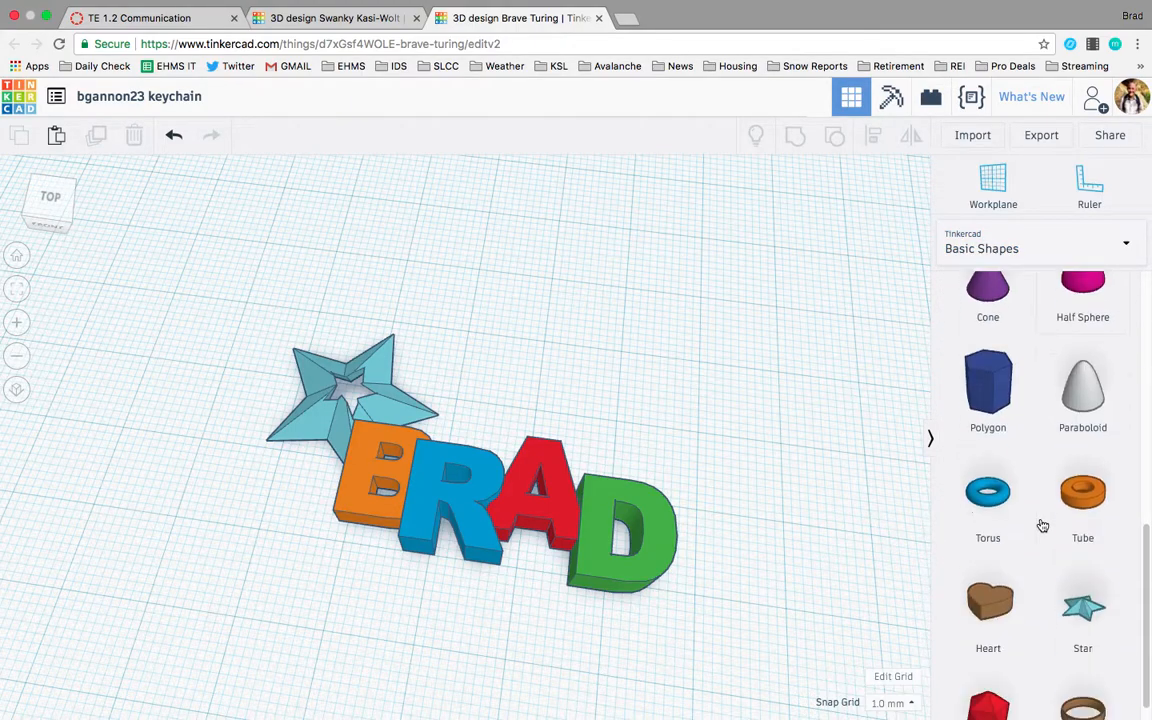
left_click_drag(1048, 457, 676, 497)
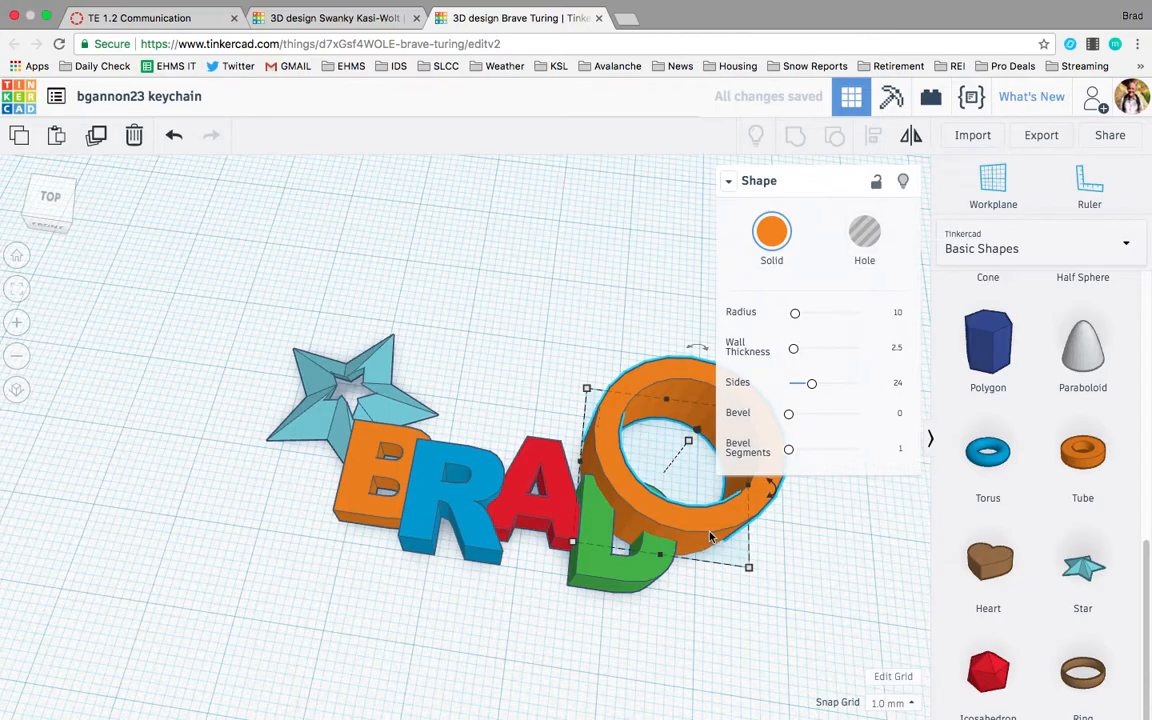
key("Delete")
mouse_move(630, 553)
right_mouse_down()
mouse_move(591, 496)
mouse_move(594, 471)
mouse_move(619, 571)
right_mouse_up()
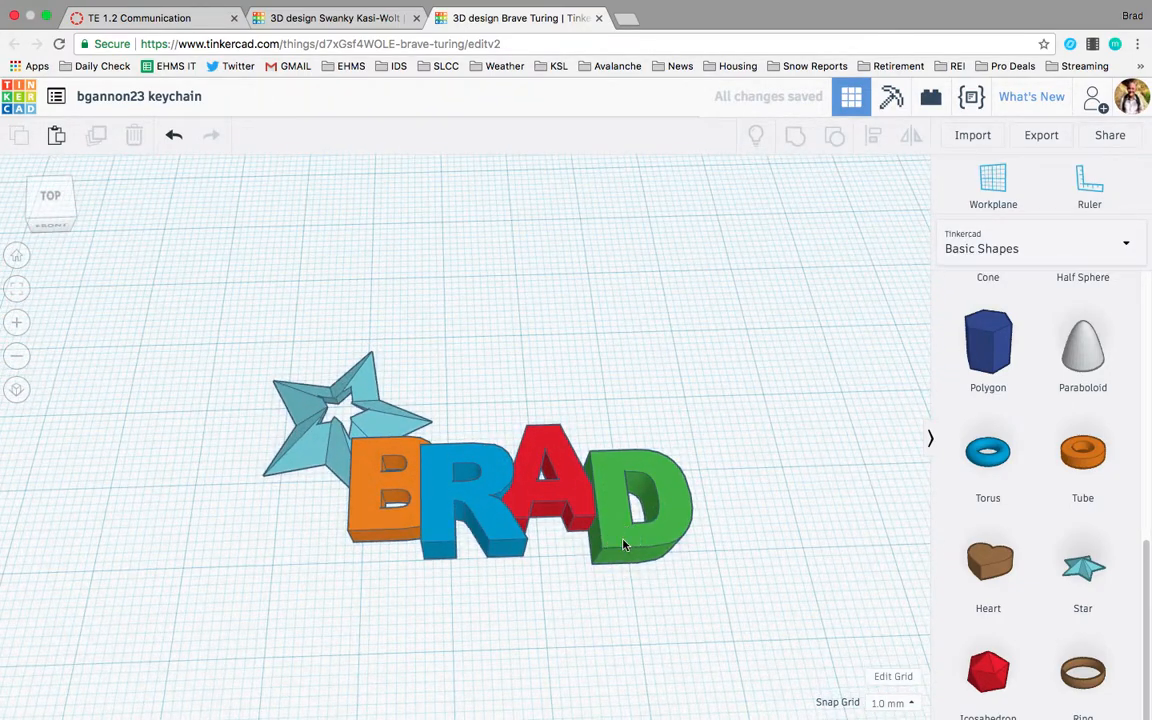
Inspect the grouped keychain's overall width, length and height from several angles.
left_click(622, 545)
scroll(623, 545, "up", 1)
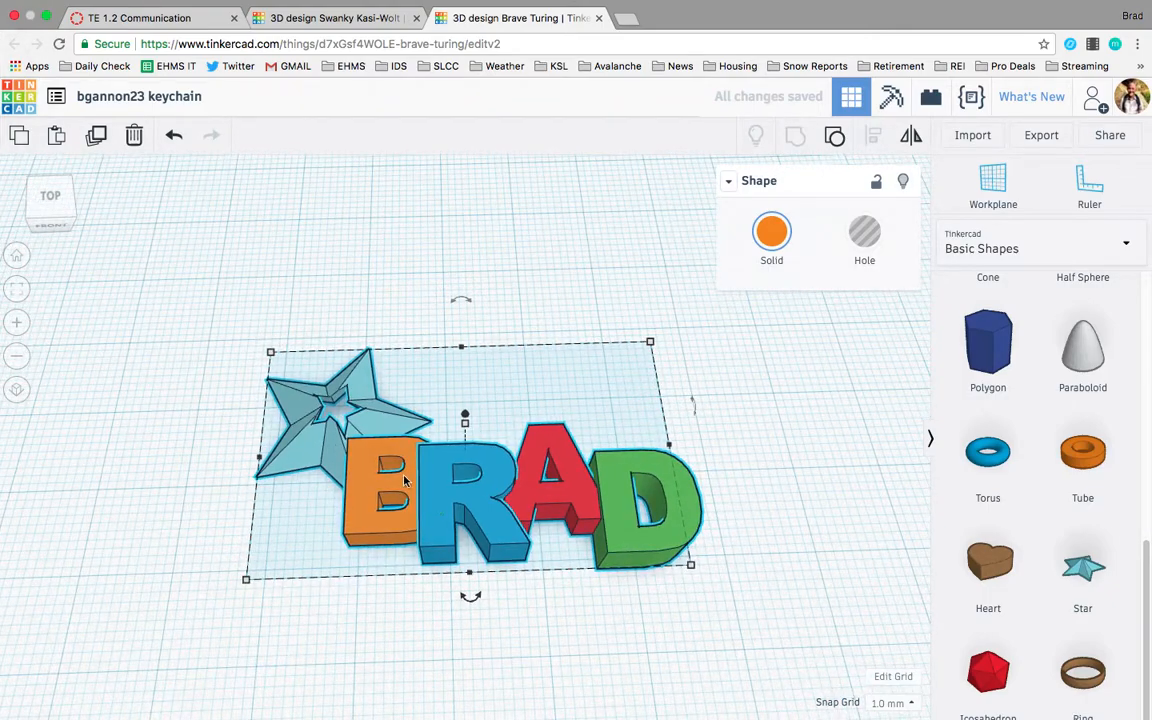
left_click(598, 664)
left_click_drag(768, 584, 262, 338)
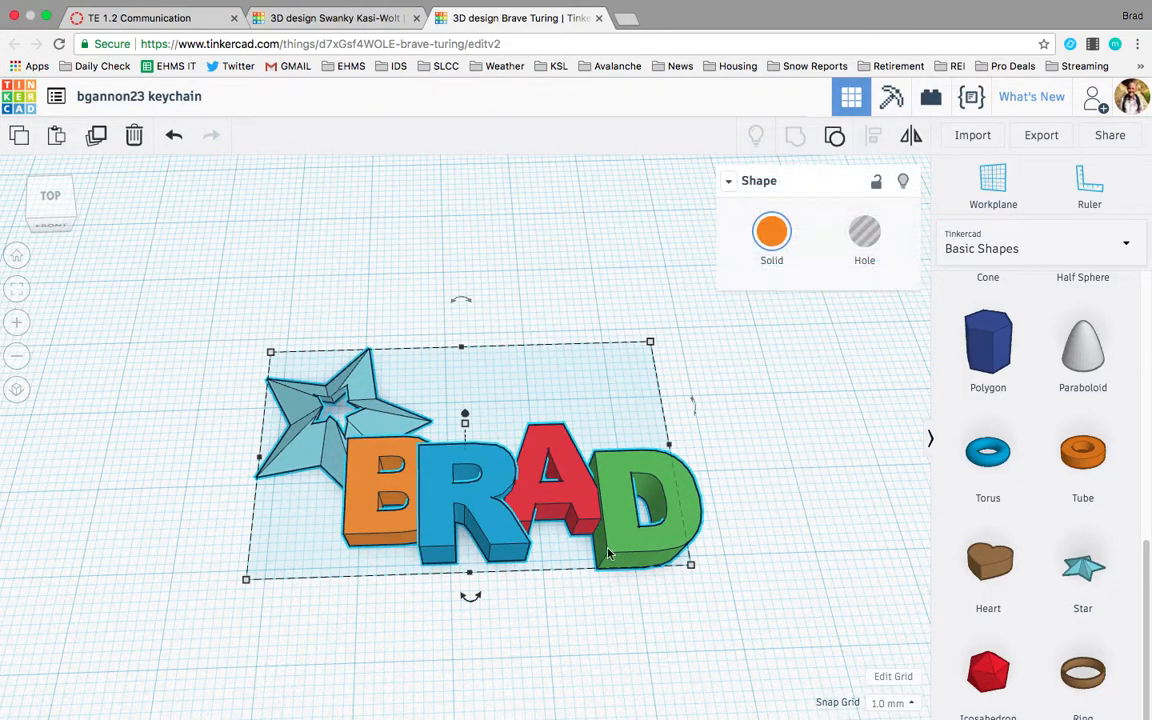
mouse_move(690, 567)
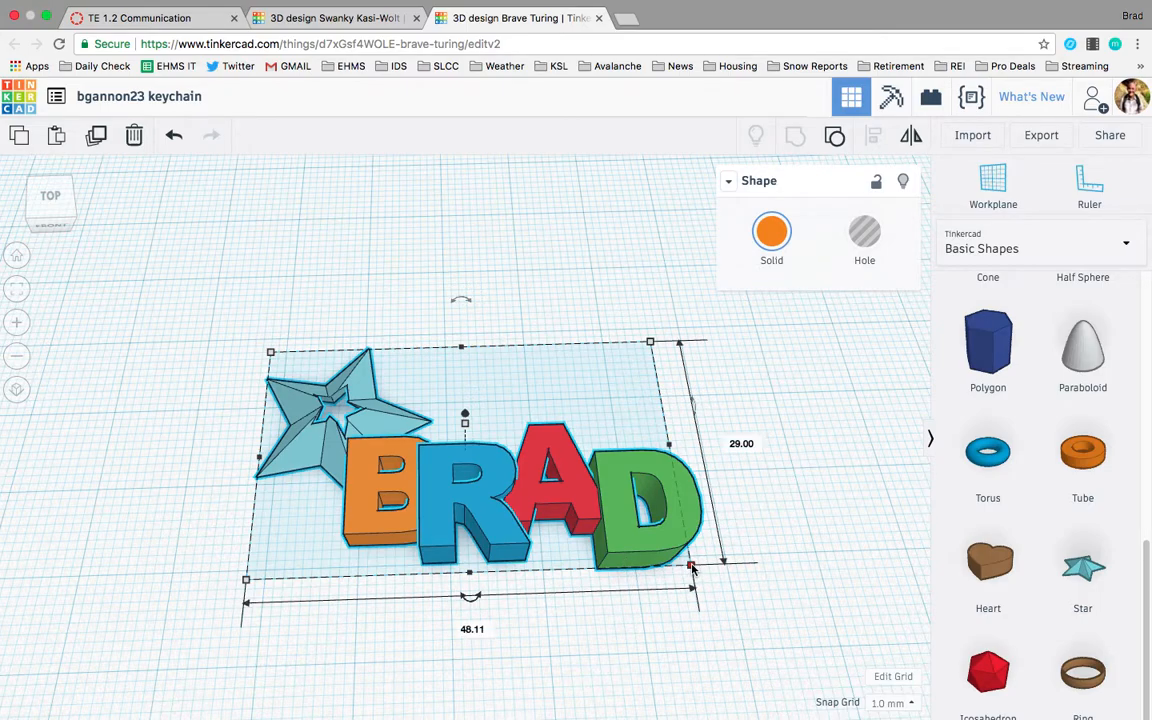
left_click_drag(823, 630, 236, 333)
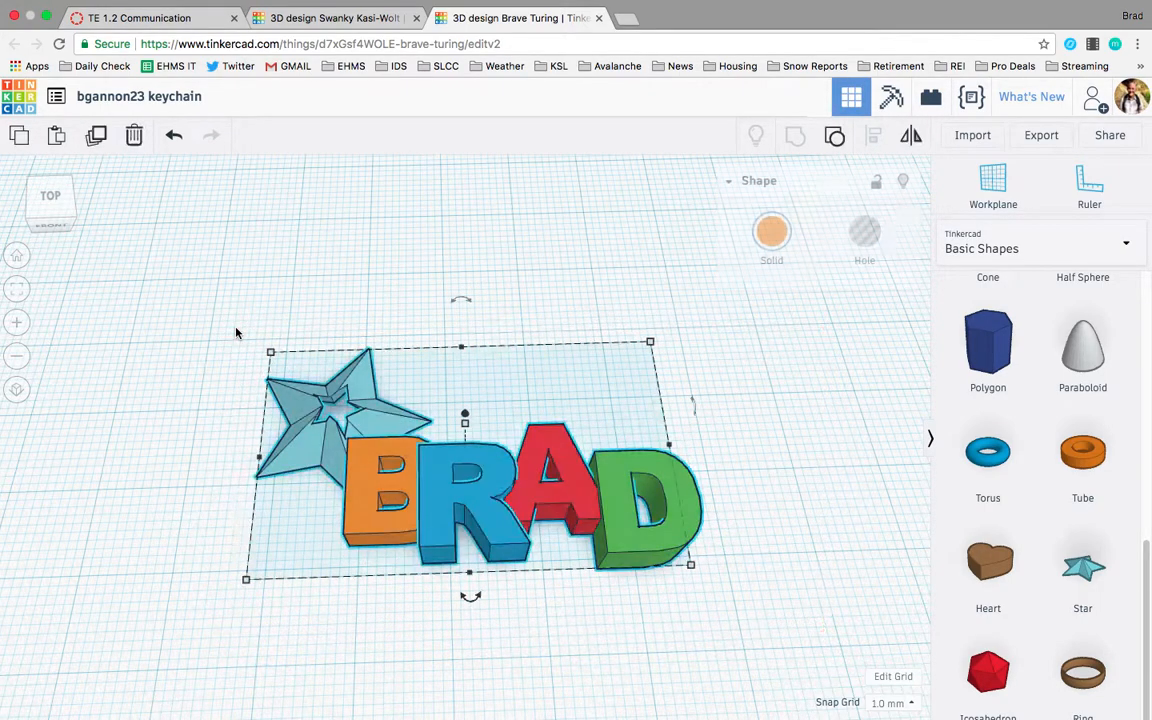
mouse_move(694, 572)
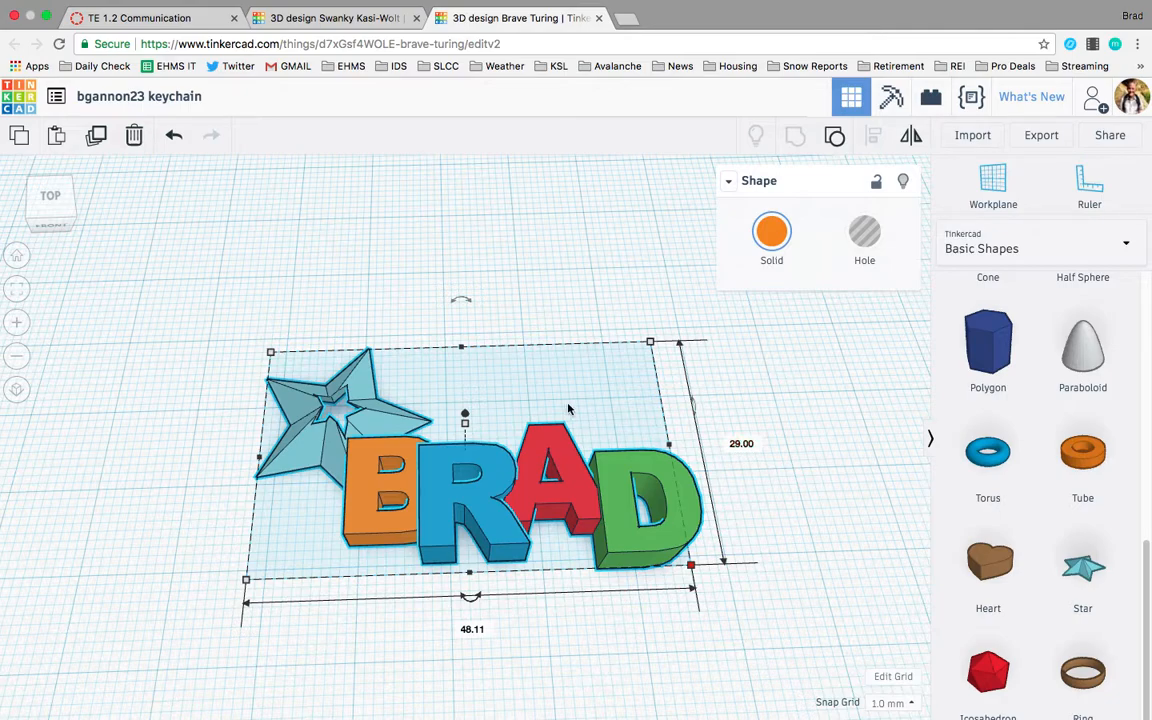
left_click(465, 424)
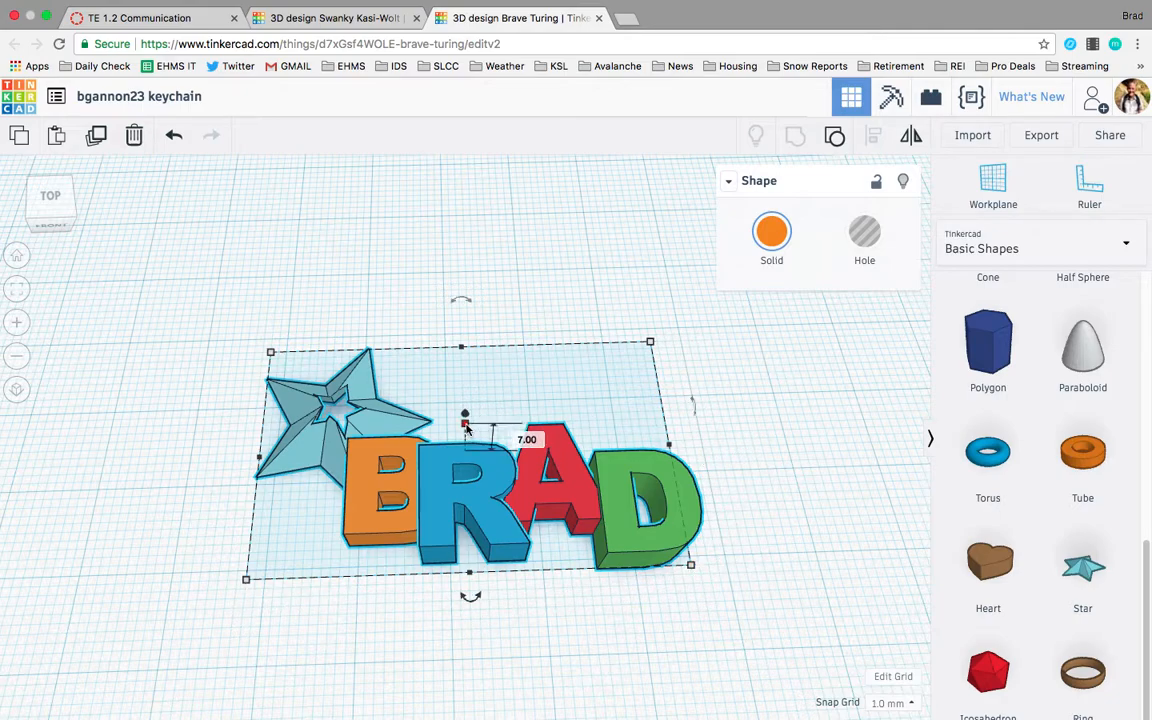
right_click_drag(465, 424, 446, 330)
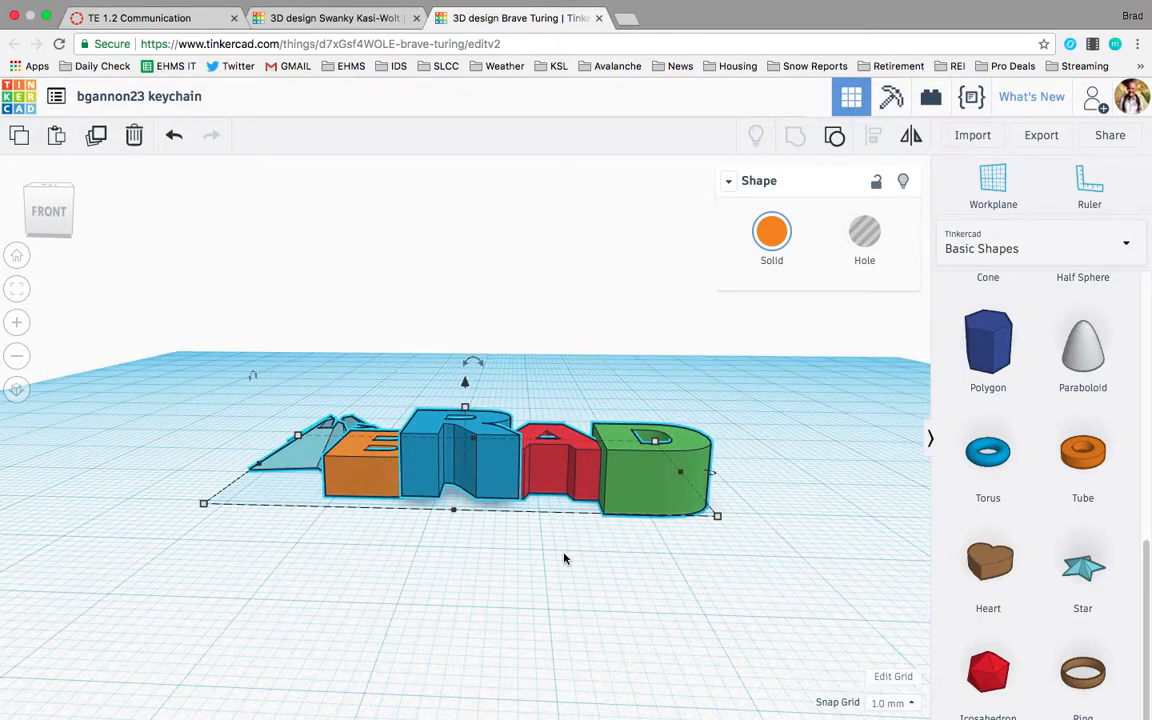
right_click_drag(564, 559, 732, 627)
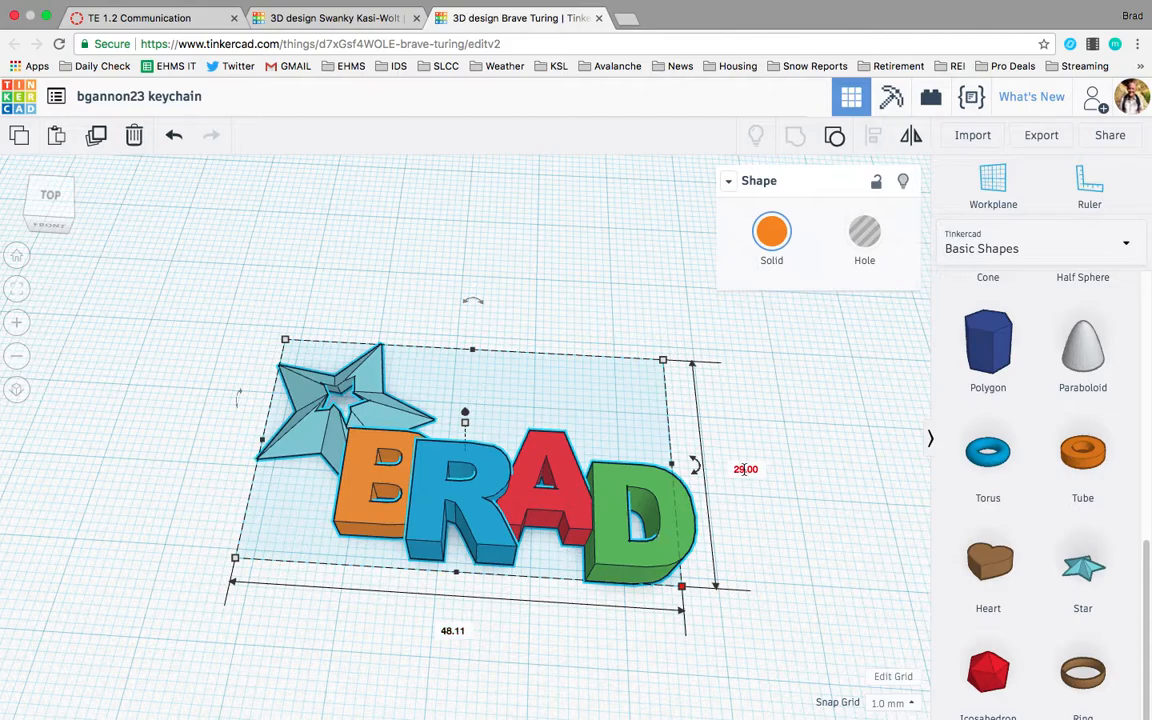
right_click_drag(590, 448, 586, 413)
mouse_move(464, 413)
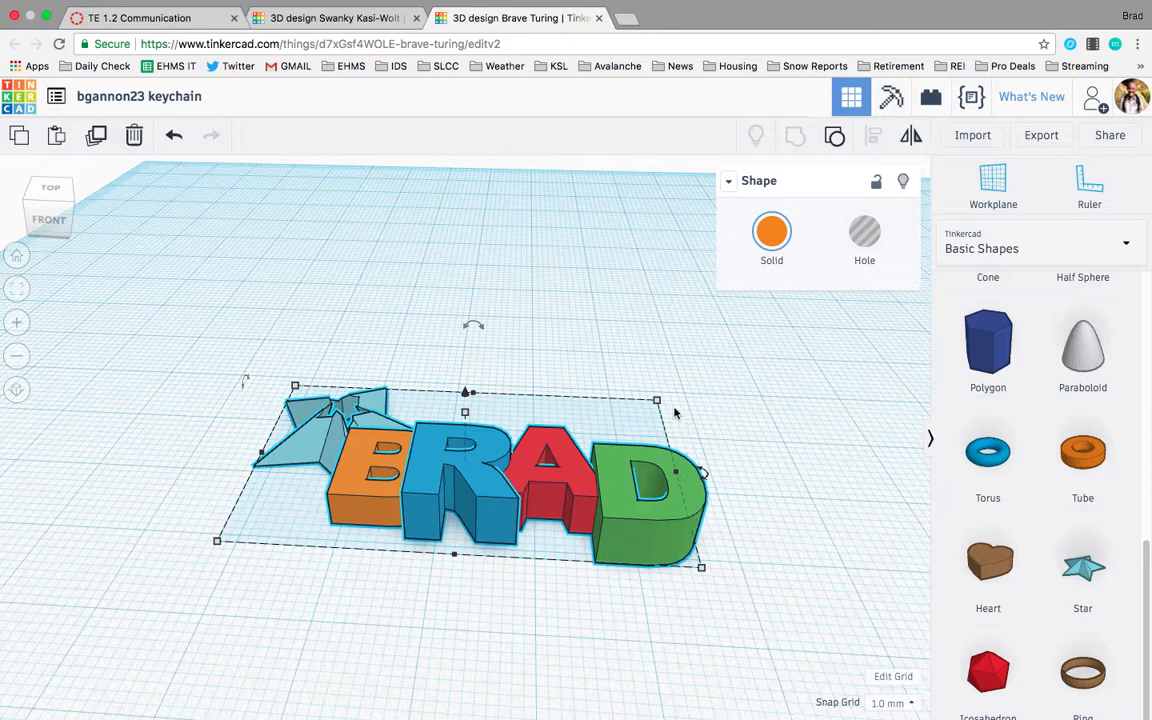
right_click_drag(463, 421, 487, 447)
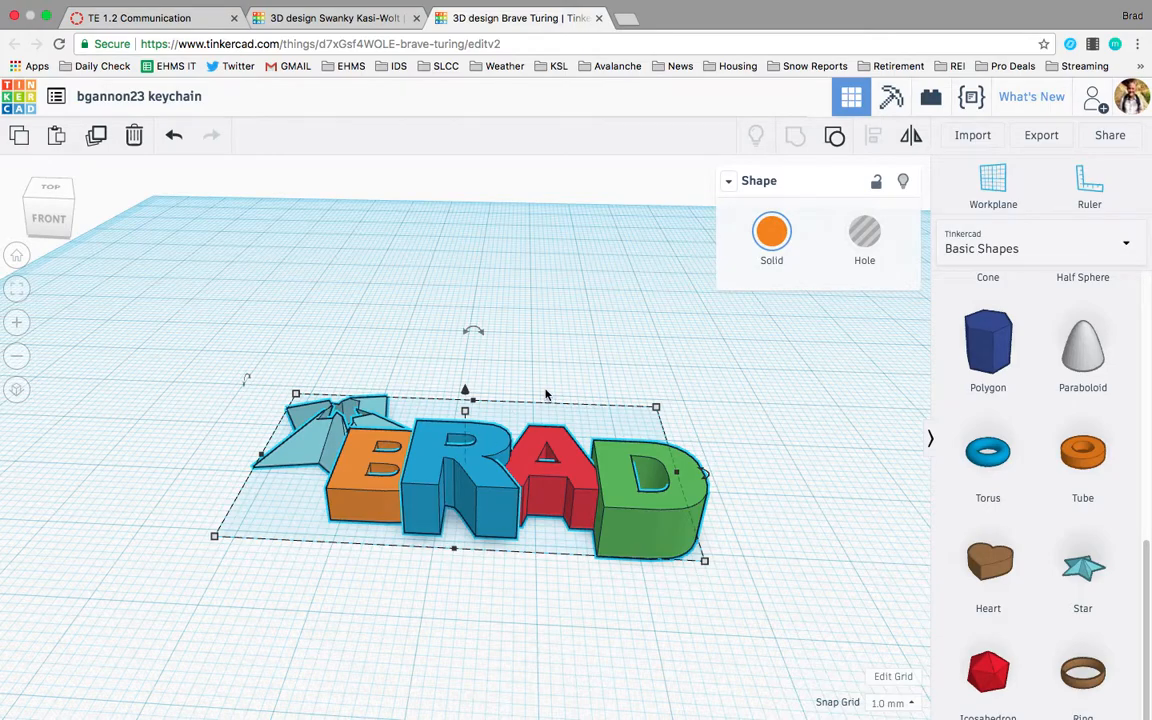
Export everything in the design as an STL file and save it to the Desktop.
left_click(1041, 136)
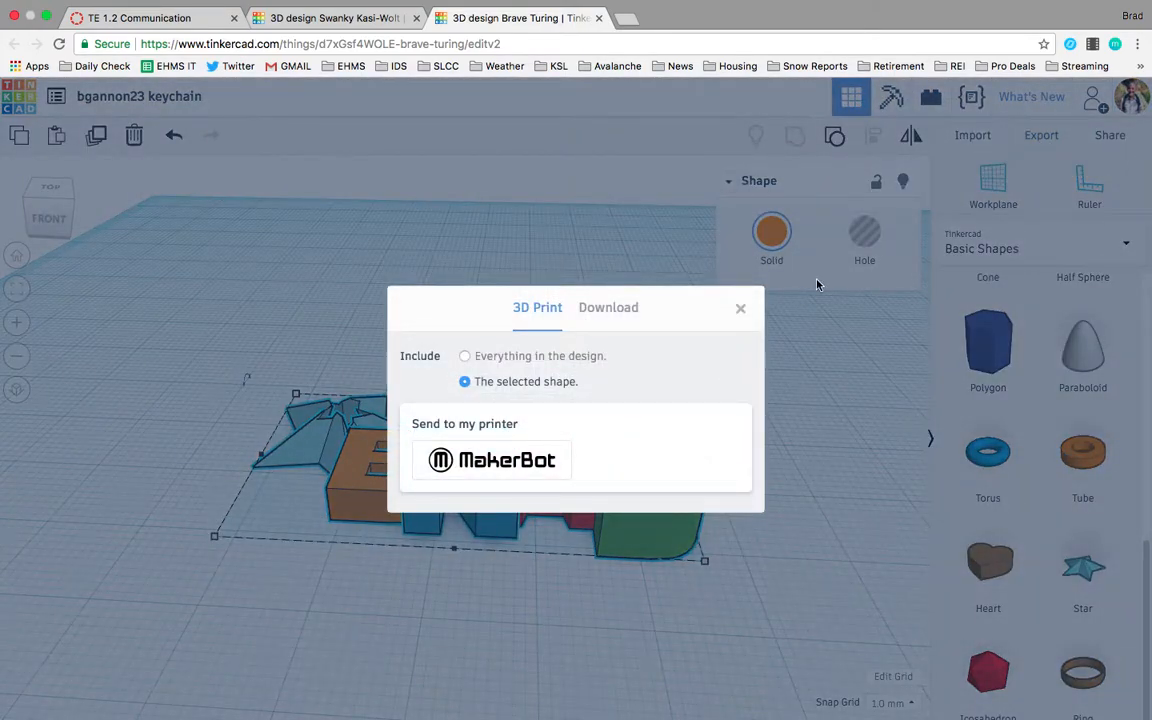
left_click(561, 358)
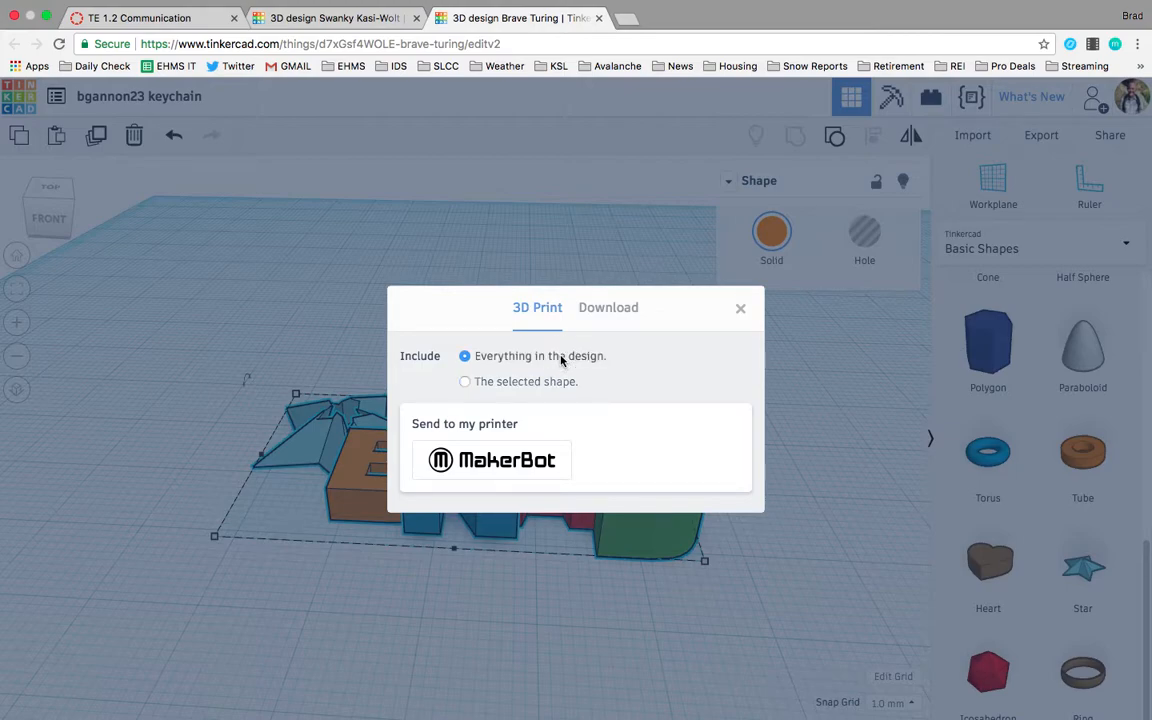
left_click(604, 312)
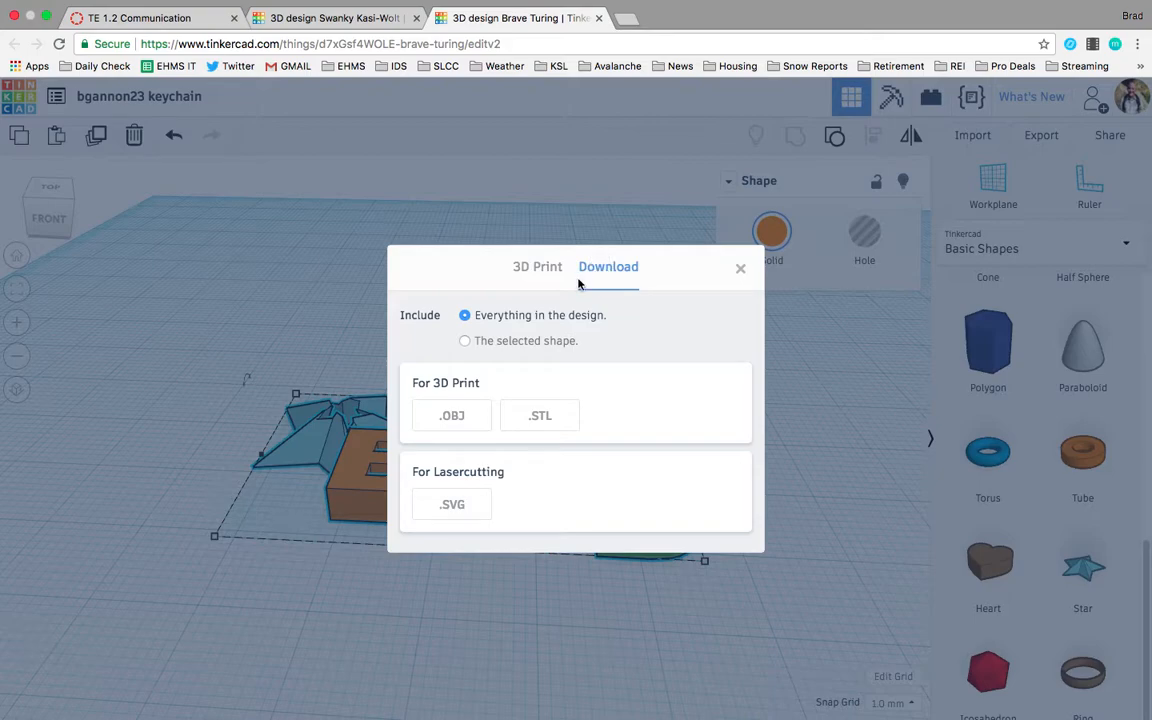
left_click(548, 422)
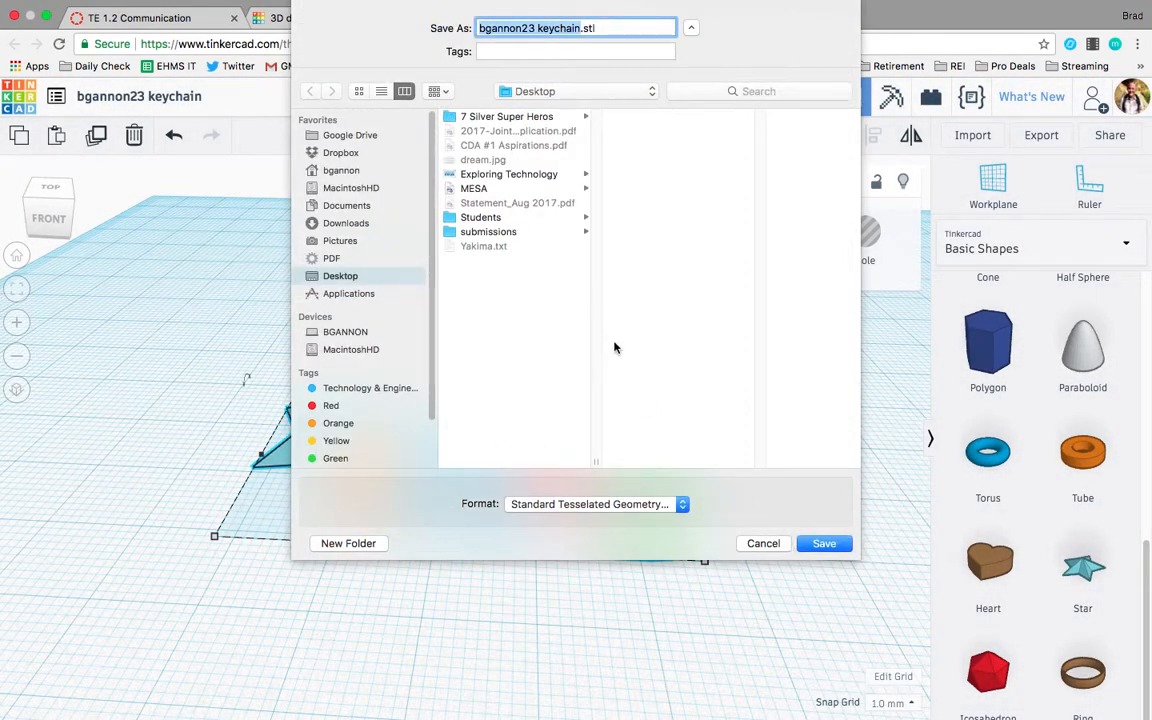
left_click(821, 543)
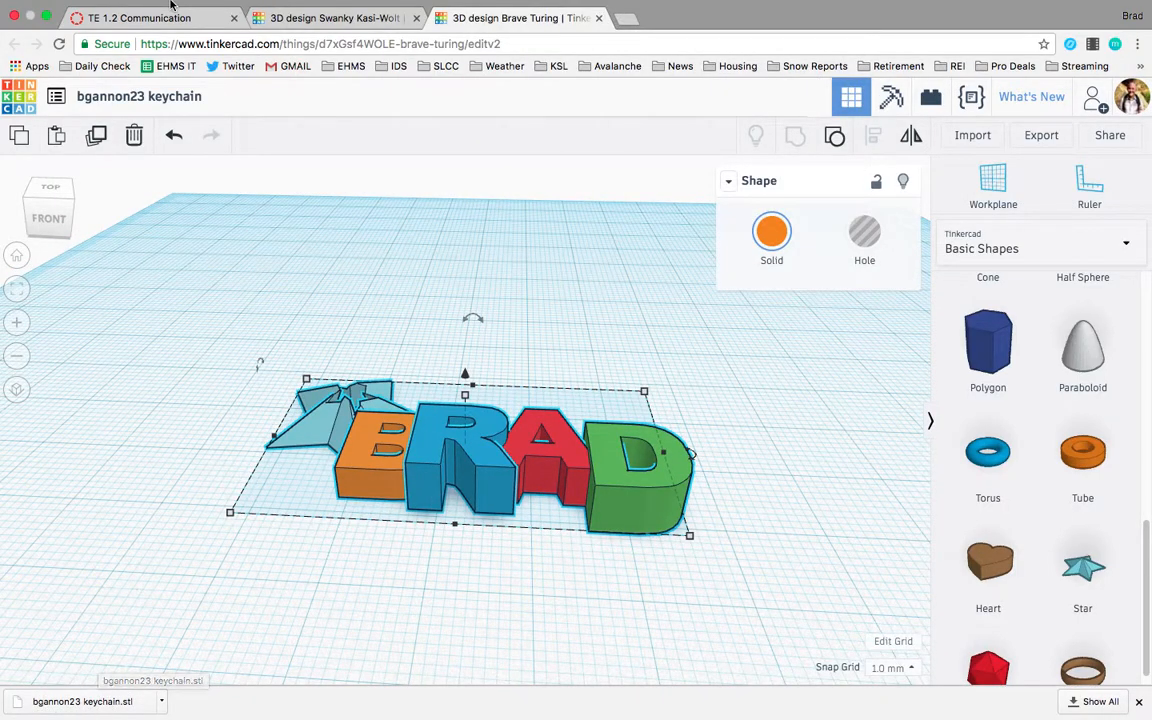
Switch to the TE 1.2 Communication assignment tab and return to the top of the page.
left_click(150, 36)
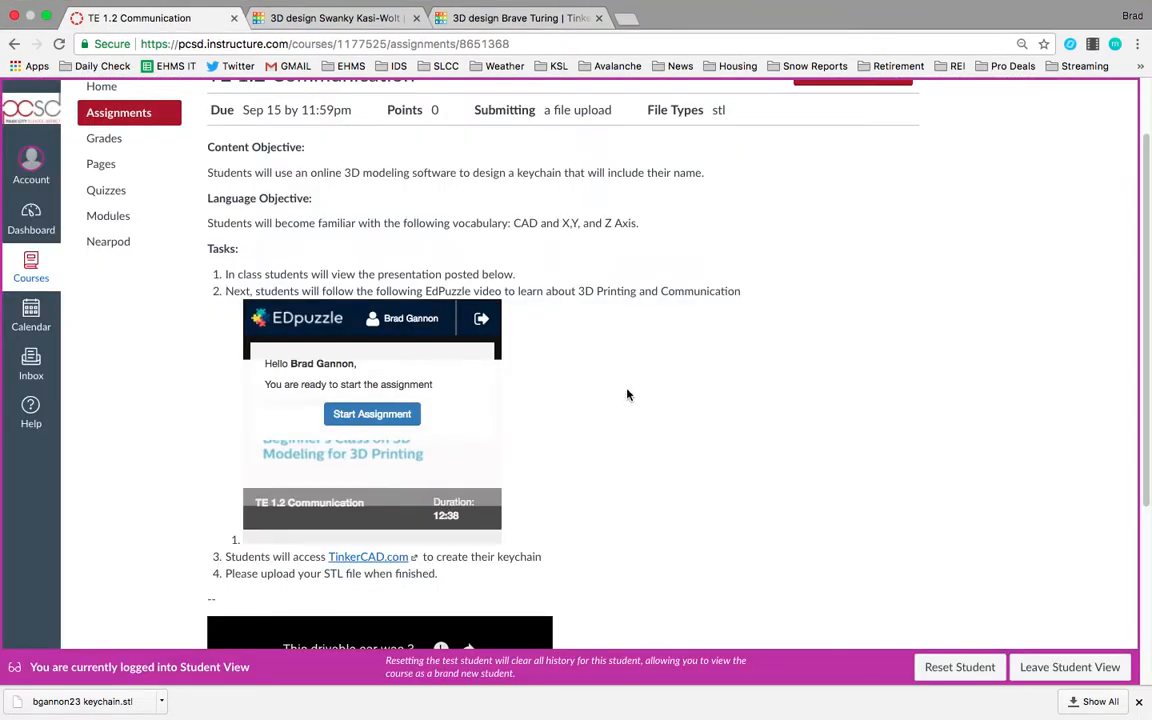
scroll(627, 393, "up", 2)
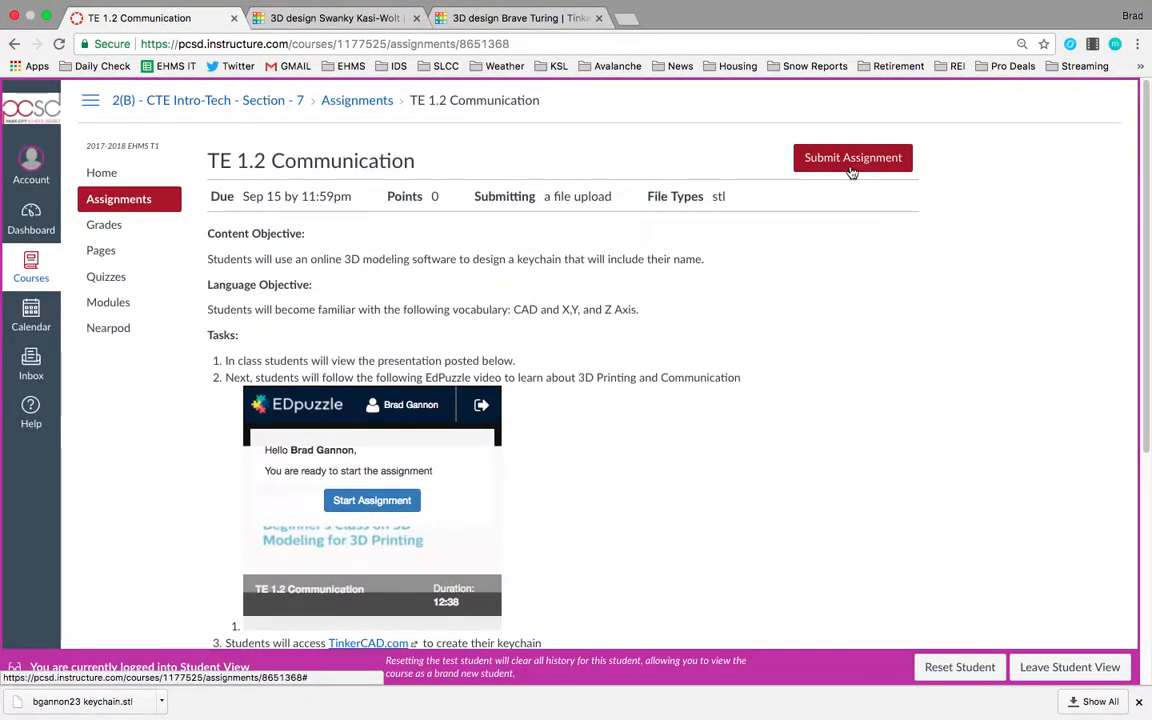